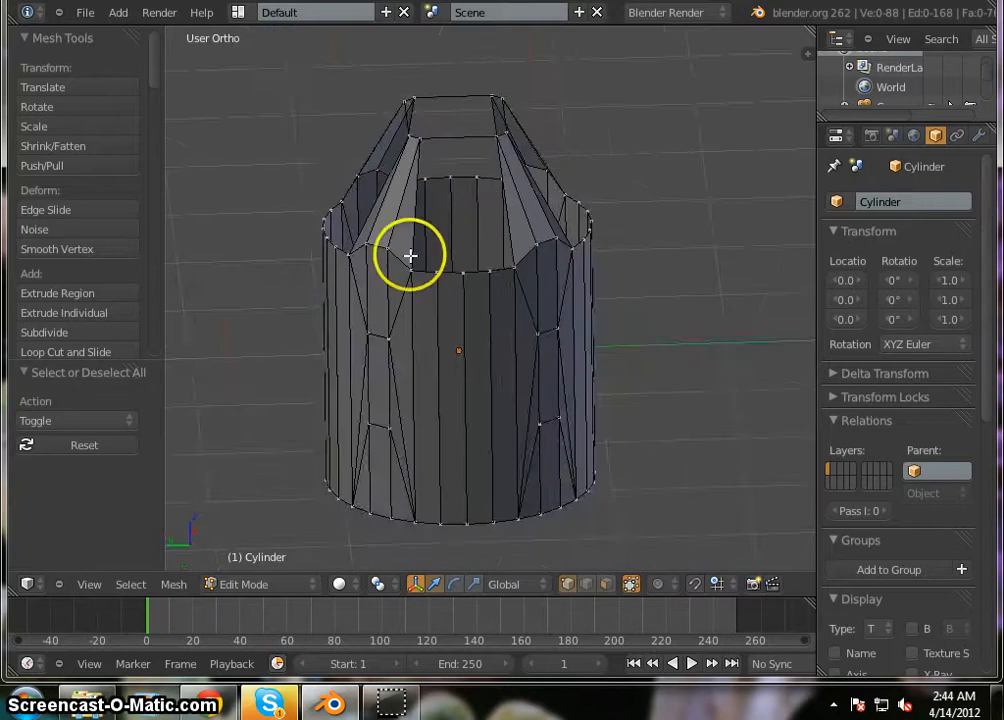
# Examine the tapered struts and the edges joining their tips above the cylinder's open end.
pyautogui.moveTo(410, 253); pyautogui.dragTo(362, 287, button='middle')
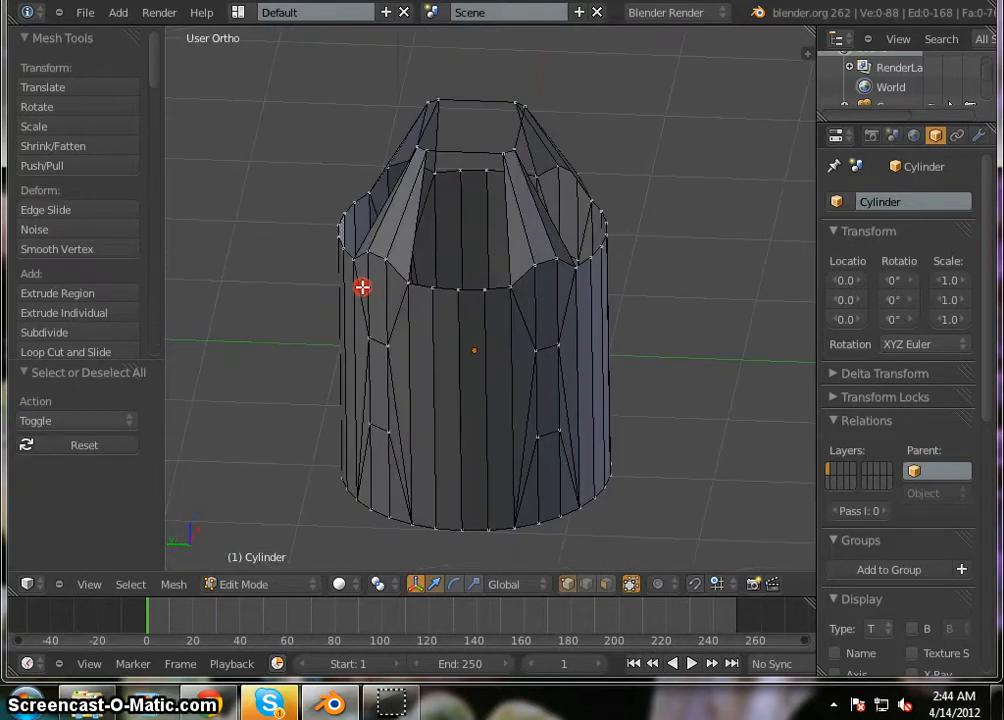
pyautogui.scroll(4, 473, 155)
pyautogui.scroll(-4, 473, 155)
pyautogui.moveTo(408, 338)
pyautogui.mouseDown(button='middle')
pyautogui.moveTo(612, 310)
pyautogui.moveTo(374, 314)
pyautogui.moveTo(374, 336)
pyautogui.moveTo(428, 305)
pyautogui.moveTo(398, 357)
pyautogui.moveTo(399, 404)
pyautogui.moveTo(441, 339)
pyautogui.moveTo(412, 341)
pyautogui.moveTo(408, 357)
pyautogui.mouseUp(button='middle')
pyautogui.scroll(3, 472, 171)
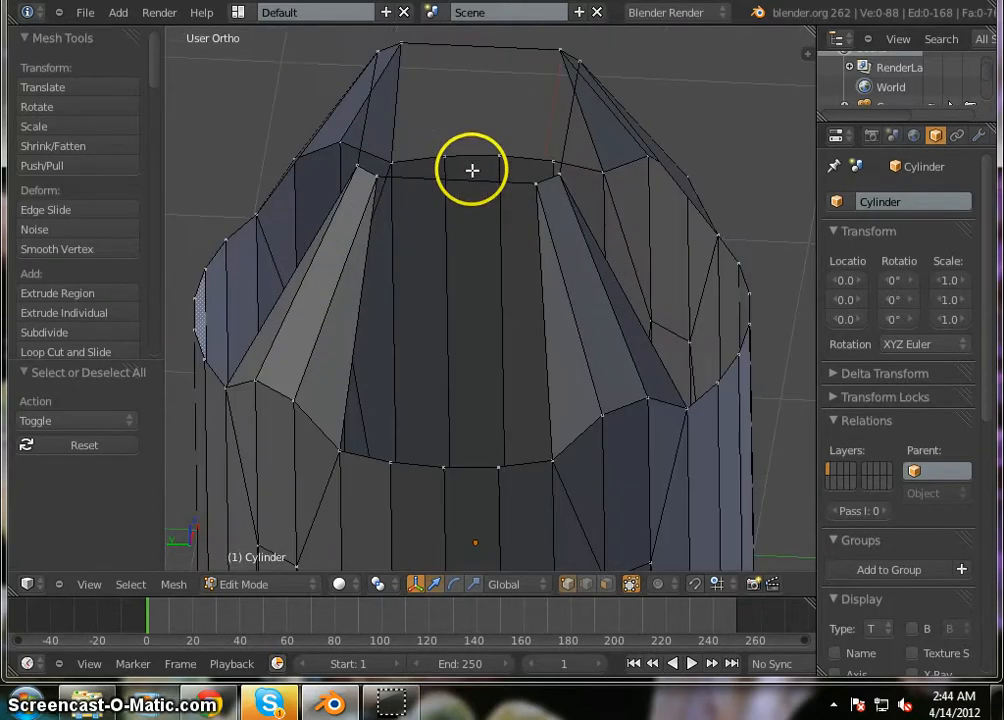
pyautogui.scroll(-3, 473, 168)
pyautogui.scroll(4, 450, 220)
pyautogui.scroll(-2, 473, 87)
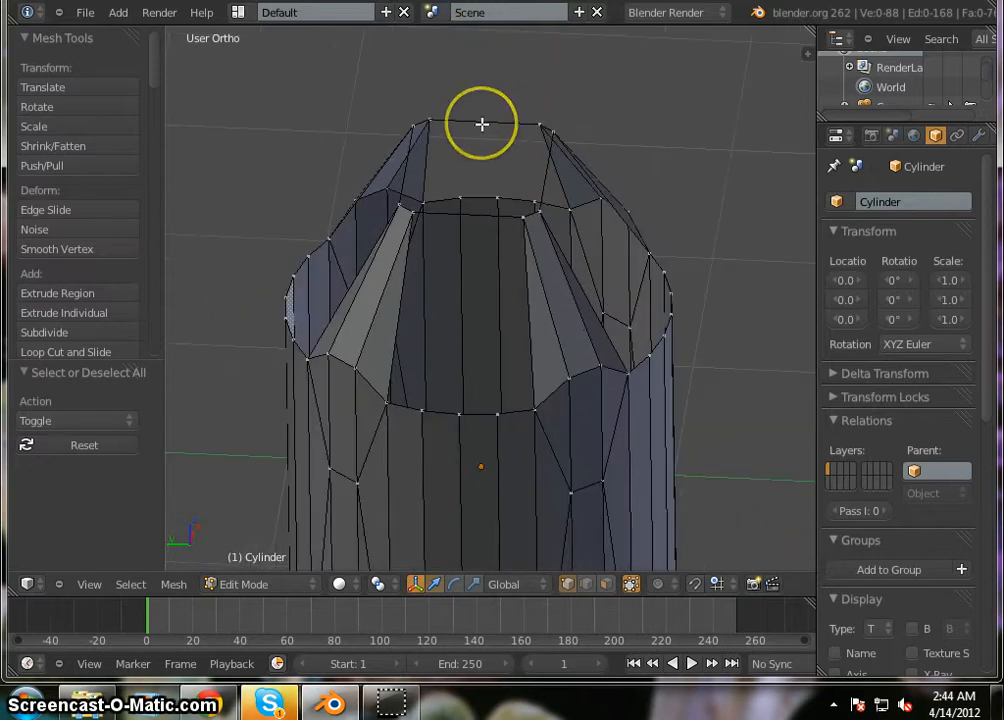
# In edge selection, select the two opposite Y-direction edges joining the strut tips and delete them as edges.
pyautogui.click(586, 585)
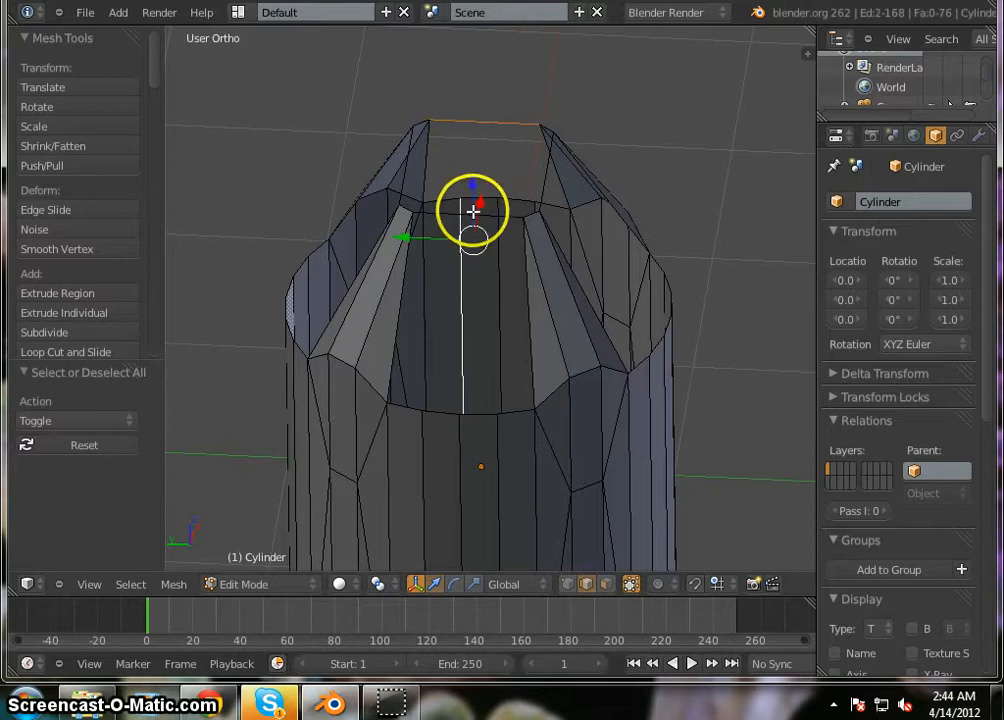
pyautogui.keyDown('shift'); pyautogui.rightClick(463, 258); pyautogui.keyUp('shift')
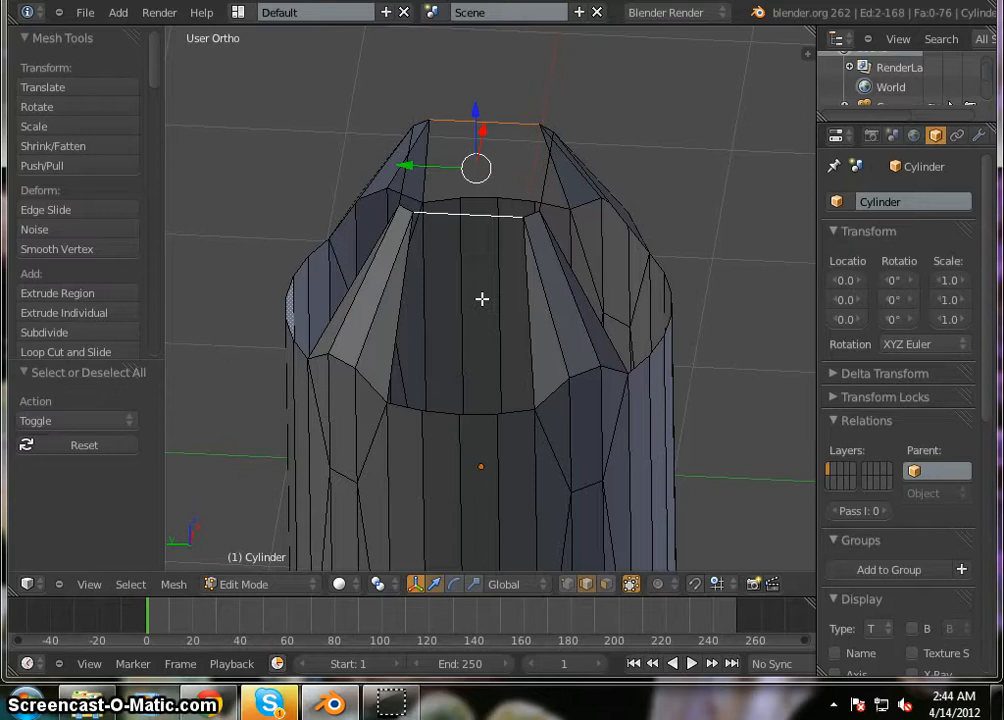
pyautogui.scroll(-5, 482, 298)
pyautogui.moveTo(506, 249); pyautogui.dragTo(444, 329, button='middle')
pyautogui.scroll(3, 530, 210)
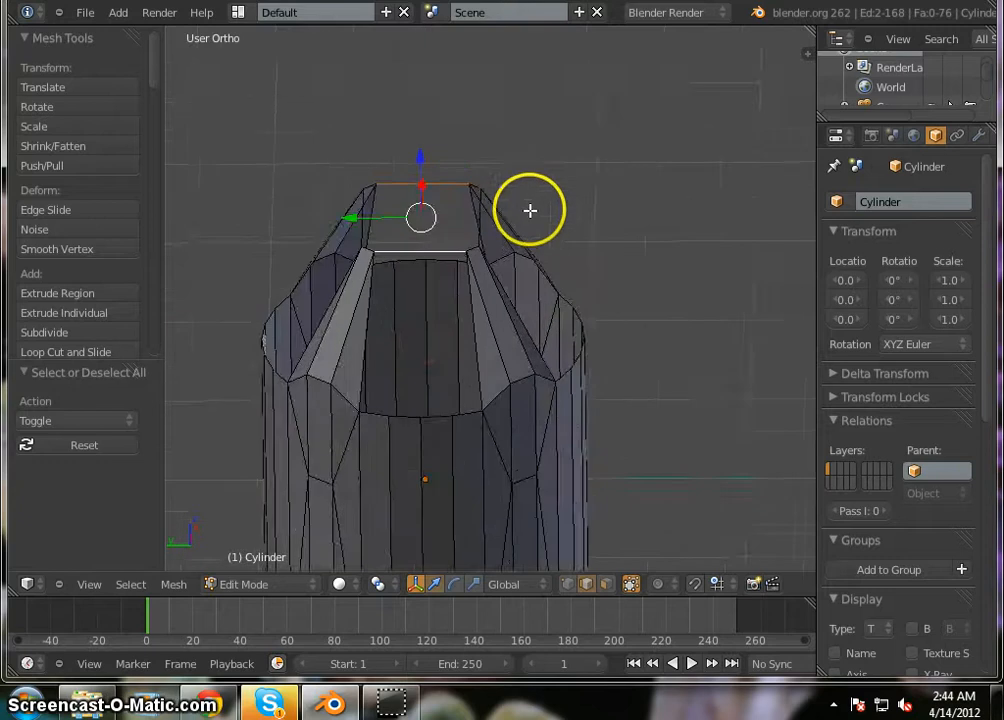
pyautogui.scroll(-5, 459, 213)
pyautogui.scroll(6, 459, 205)
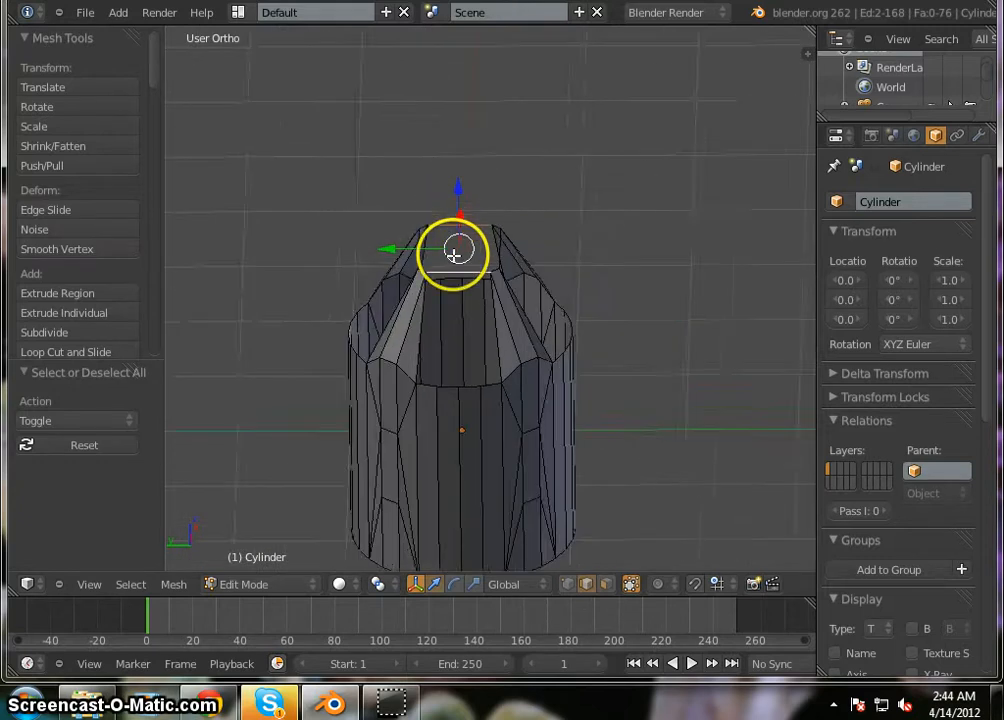
pyautogui.scroll(2, 453, 255)
pyautogui.press('x')
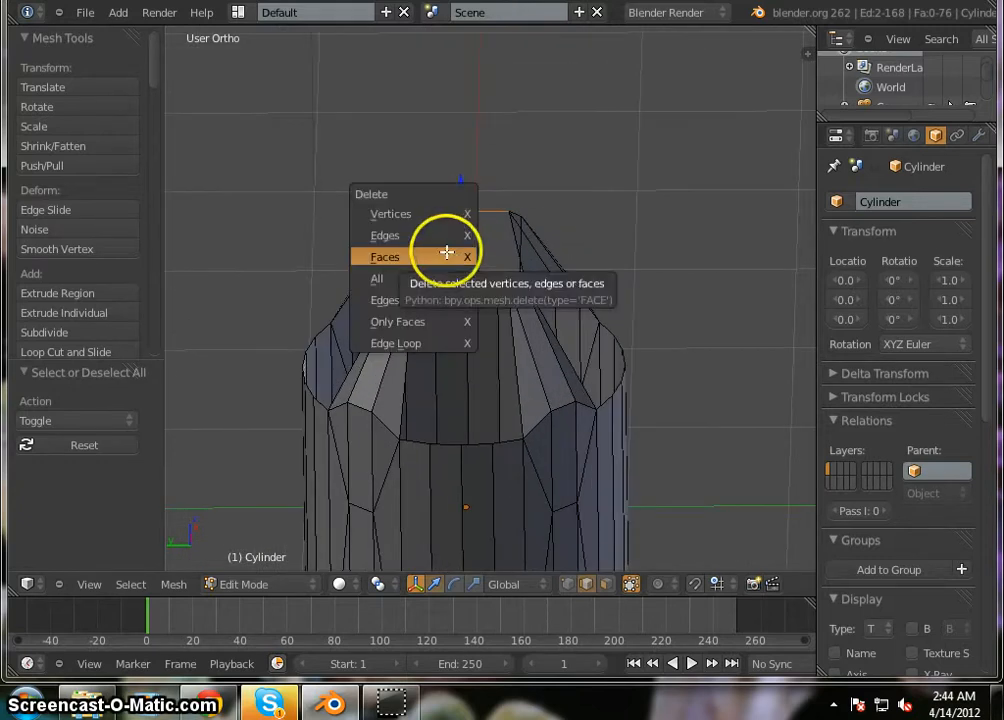
pyautogui.click(445, 239)
# Delete the two remaining X-direction edges joining the strut tips above the cylinder's opening.
pyautogui.scroll(-4, 489, 220)
pyautogui.scroll(7, 491, 220)
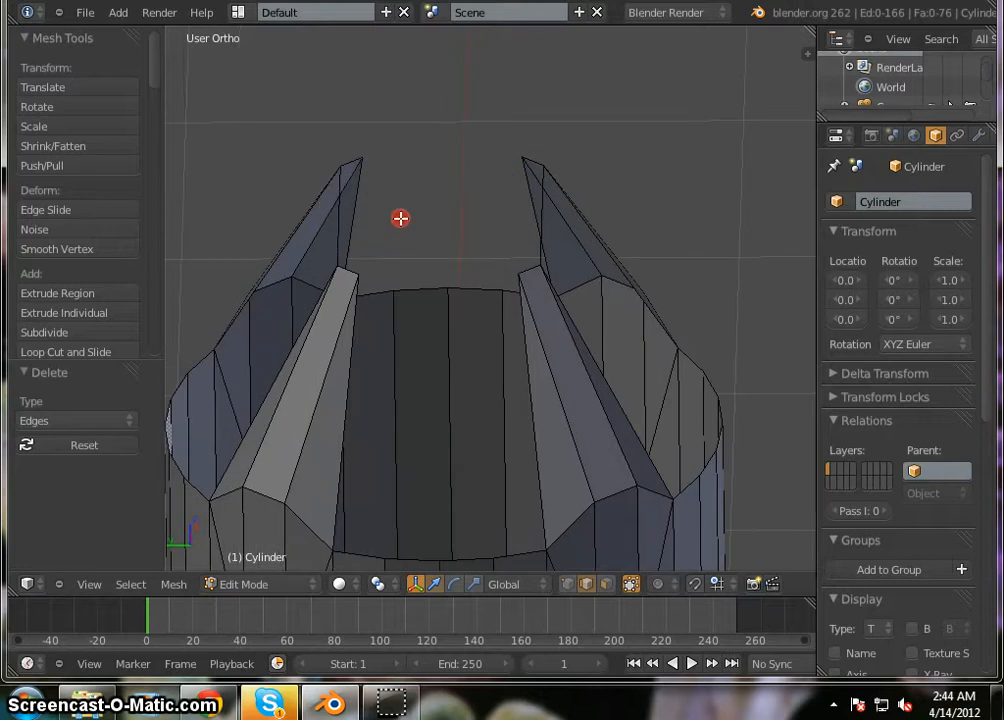
pyautogui.moveTo(401, 217); pyautogui.dragTo(401, 297, button='middle')
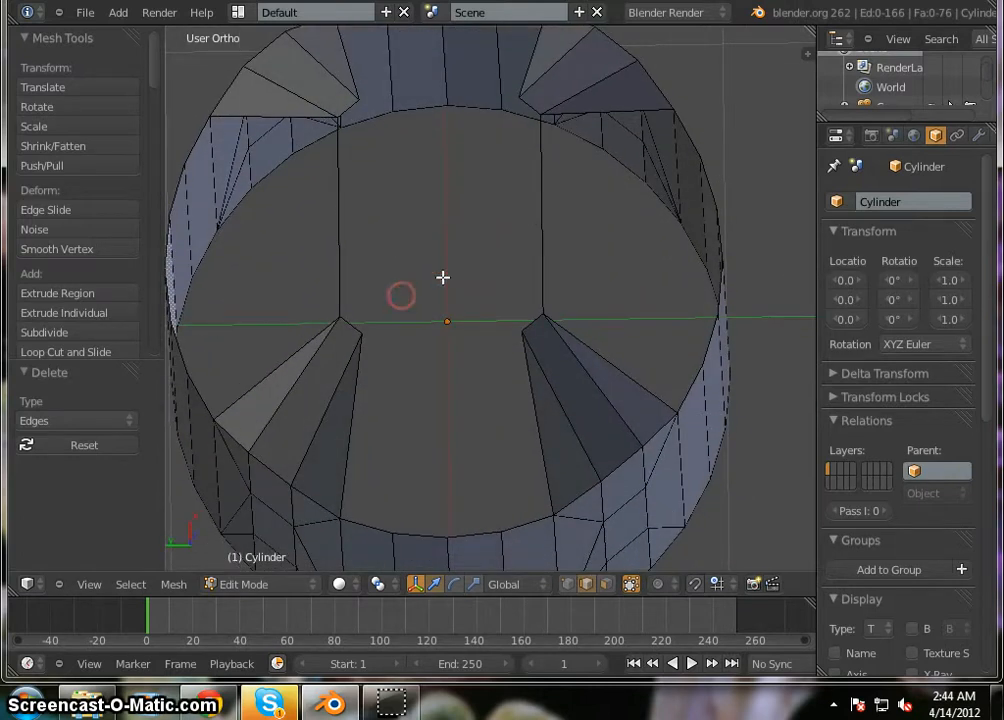
pyautogui.rightClick(541, 247)
pyautogui.keyDown('shift'); pyautogui.rightClick(347, 238); pyautogui.keyUp('shift')
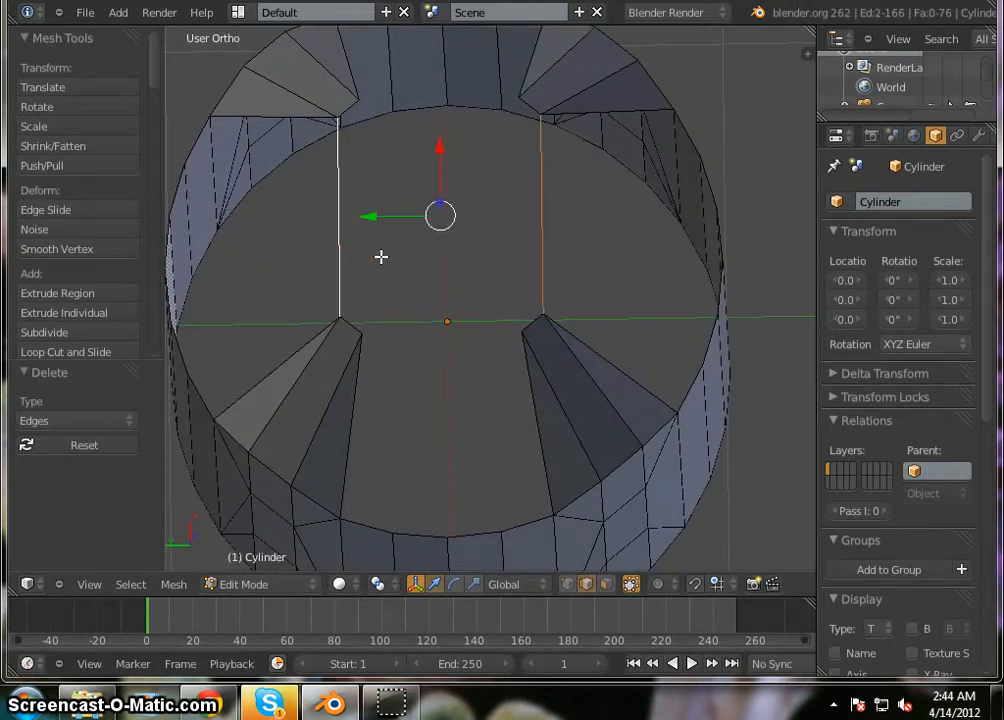
pyautogui.press('x')
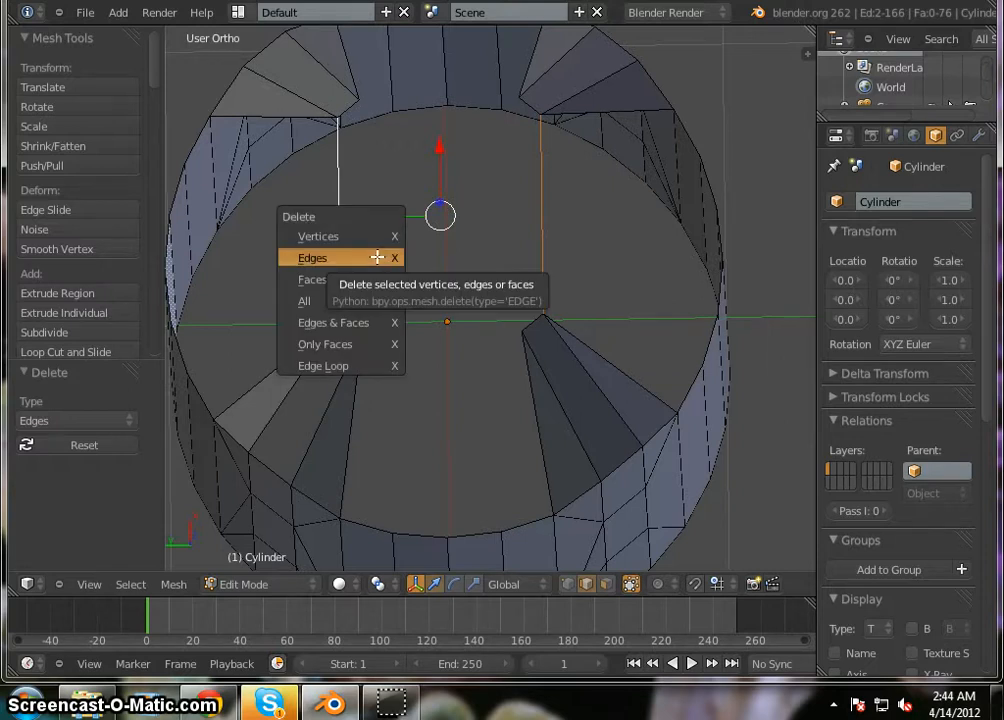
pyautogui.click(378, 257)
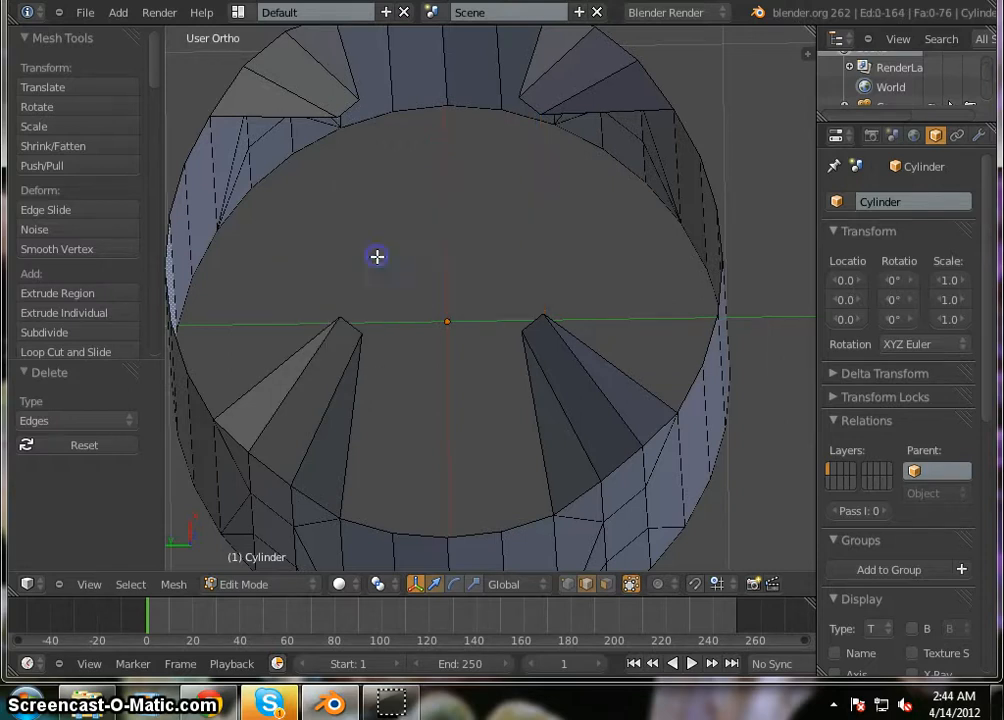
# In vertex selection, fill two bridging faces along X between the strut tips, one on the -Y side and one on the +Y side.
pyautogui.click(566, 587)
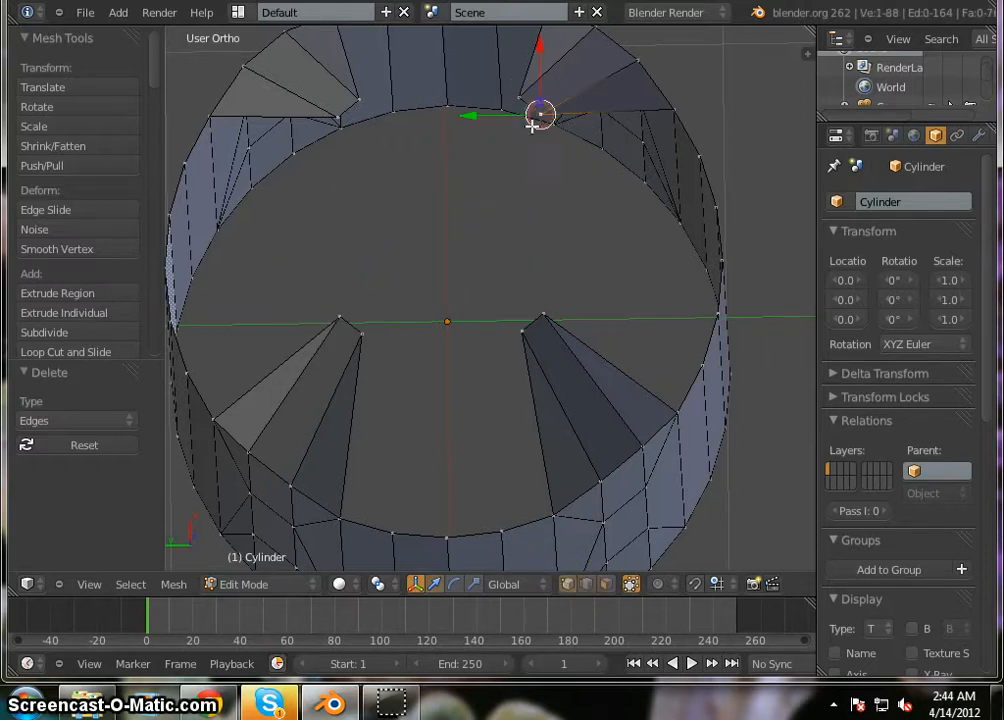
pyautogui.keyDown('shift'); pyautogui.rightClick(520, 99); pyautogui.keyUp('shift')
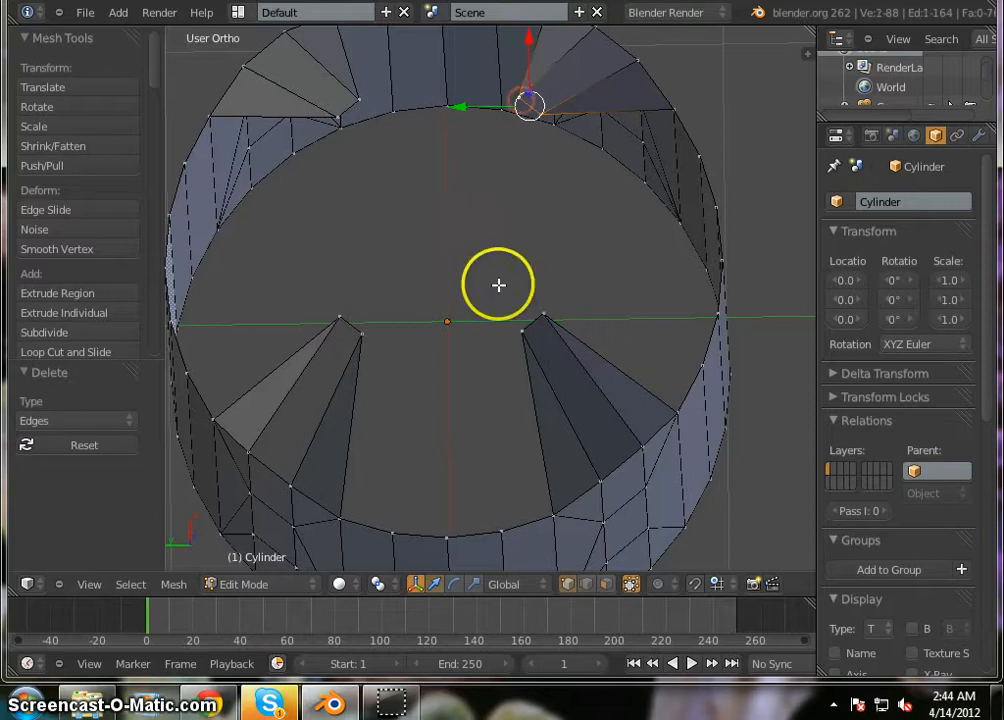
pyautogui.keyDown('shift'); pyautogui.rightClick(520, 340); pyautogui.keyUp('shift')
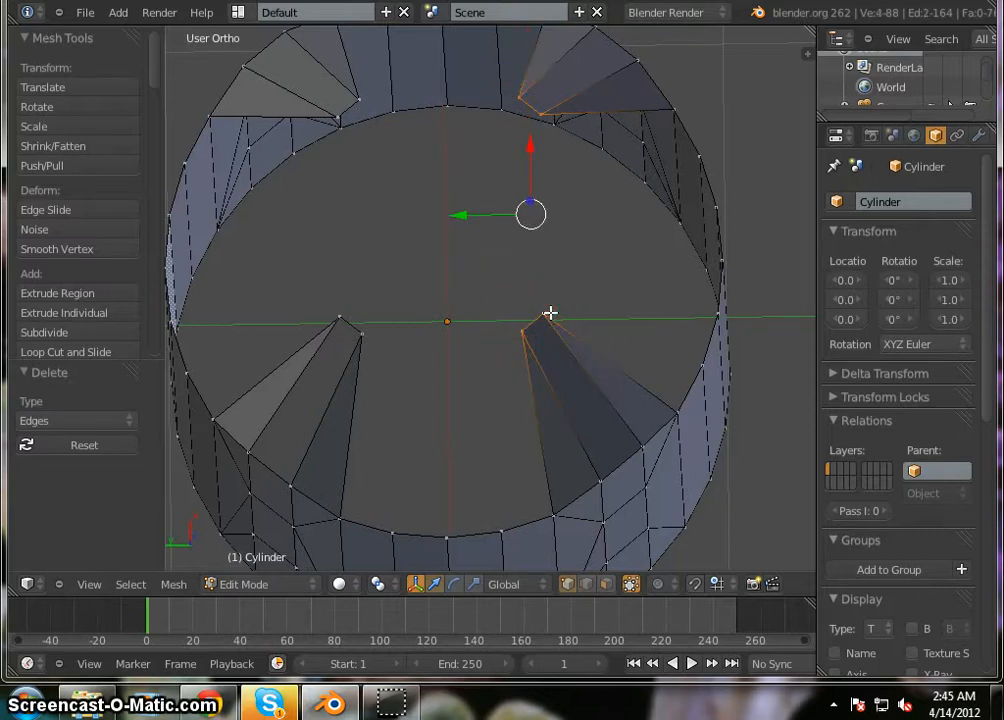
pyautogui.press('f')
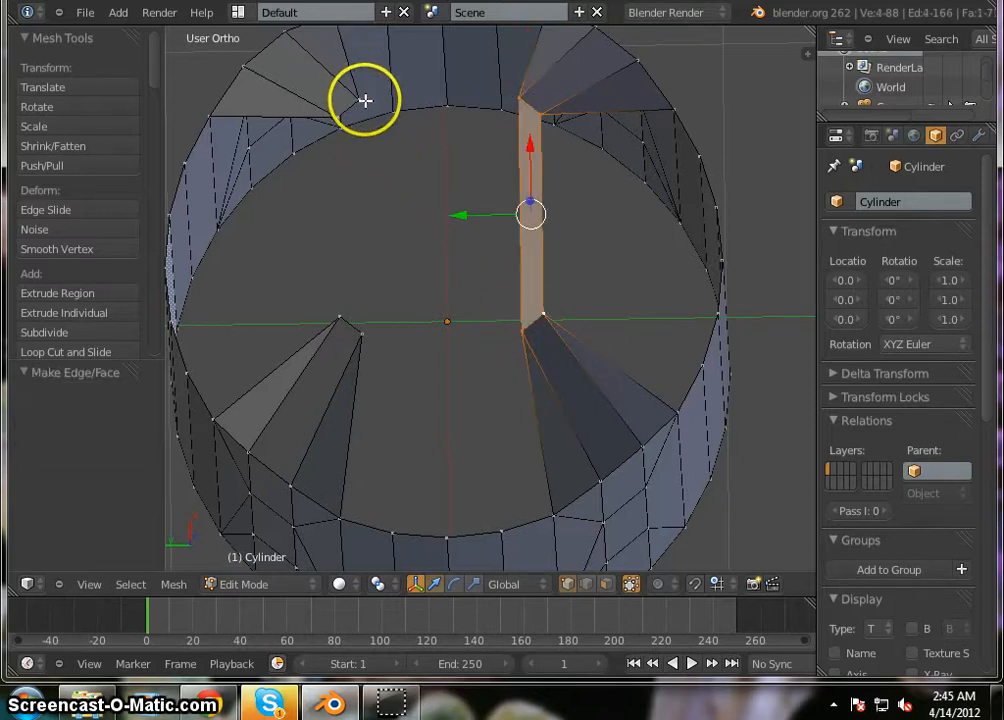
pyautogui.rightClick(361, 100)
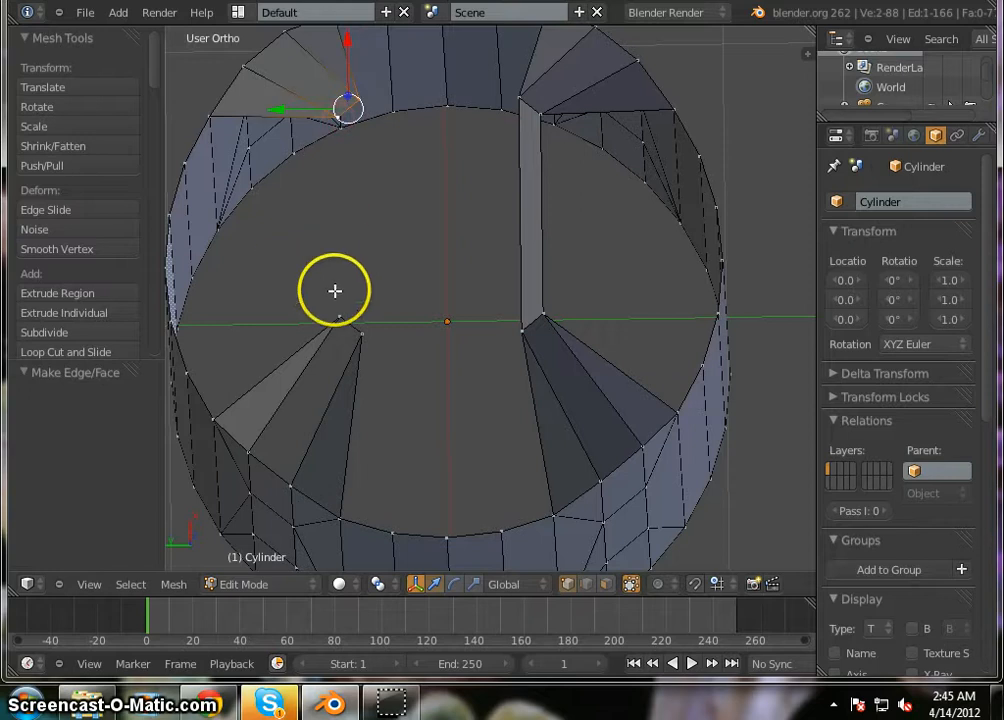
pyautogui.keyDown('shift'); pyautogui.rightClick(358, 332); pyautogui.keyUp('shift')
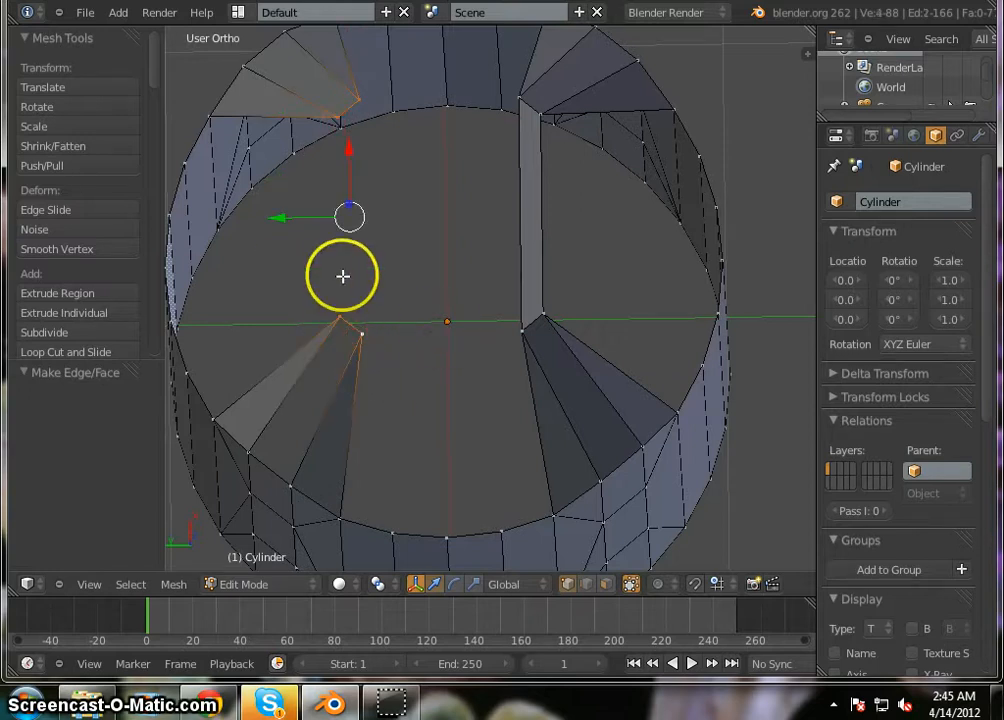
pyautogui.press('f')
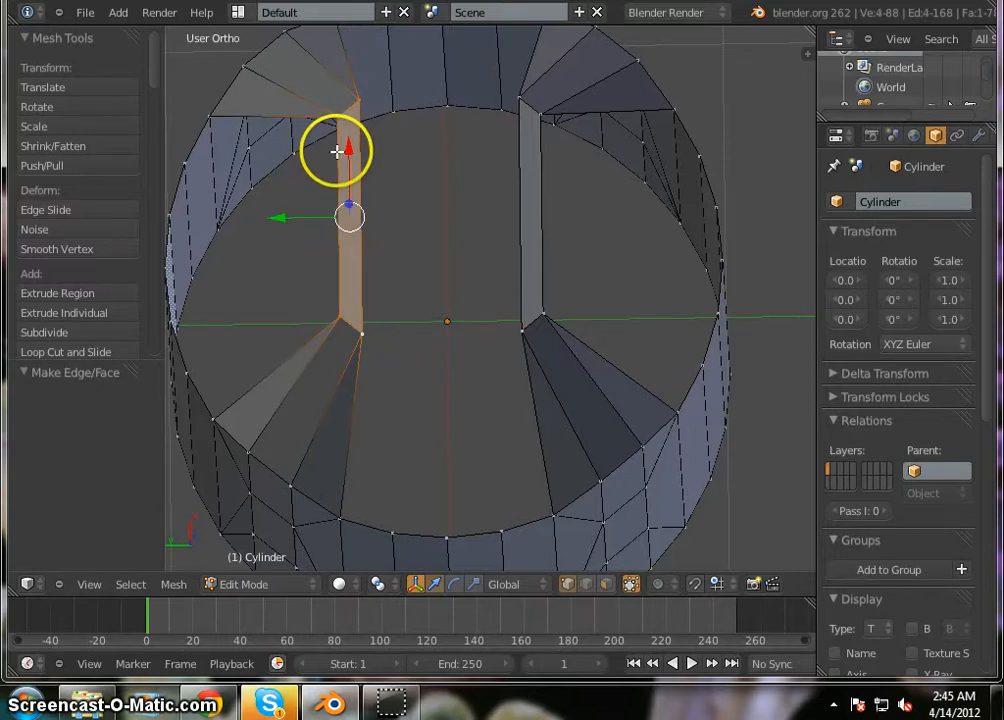
# Switch to face selection, try to move the +Y bridging face along the Y axis, and undo the attempt.
pyautogui.scroll(-3, 415, 175)
pyautogui.click(429, 284)
pyautogui.moveTo(430, 284); pyautogui.dragTo(410, 196, button='middle')
pyautogui.scroll(1, 410, 196)
pyautogui.click(605, 584)
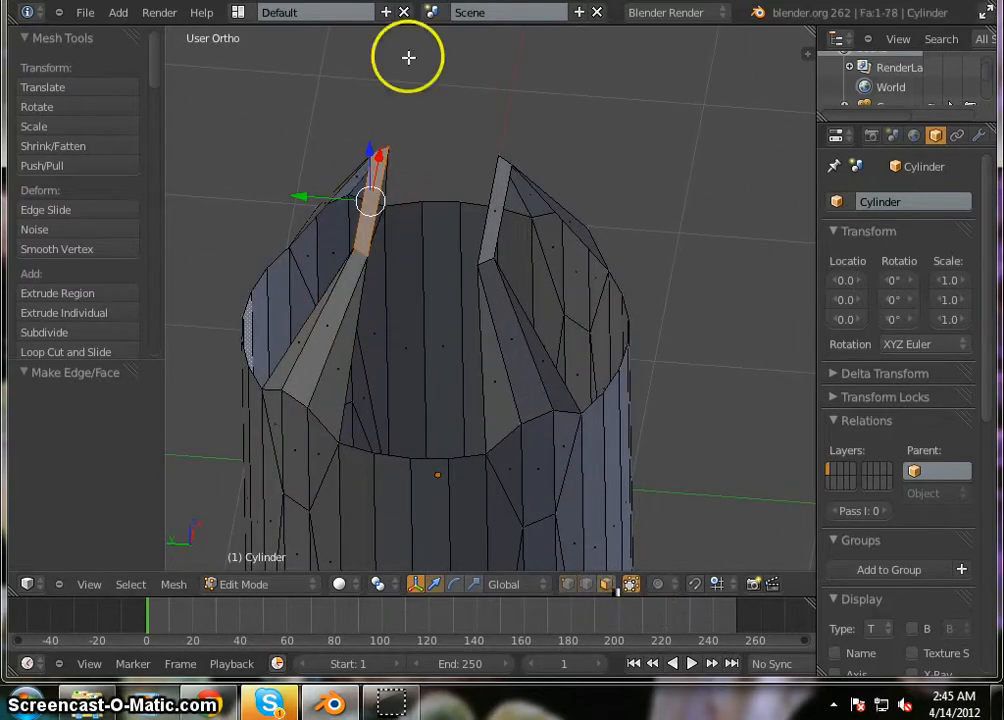
pyautogui.scroll(-3, 399, 238)
pyautogui.scroll(4, 401, 240)
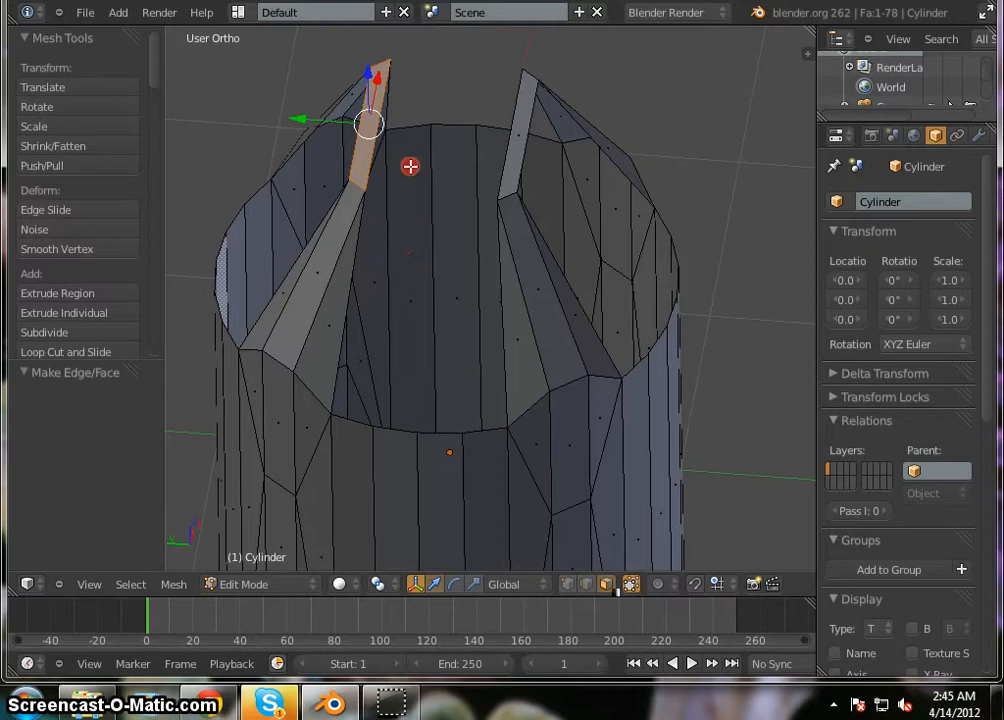
pyautogui.moveTo(410, 166); pyautogui.dragTo(447, 169, button='middle')
pyautogui.moveTo(301, 131); pyautogui.dragTo(271, 146)
pyautogui.rightClick(271, 146)
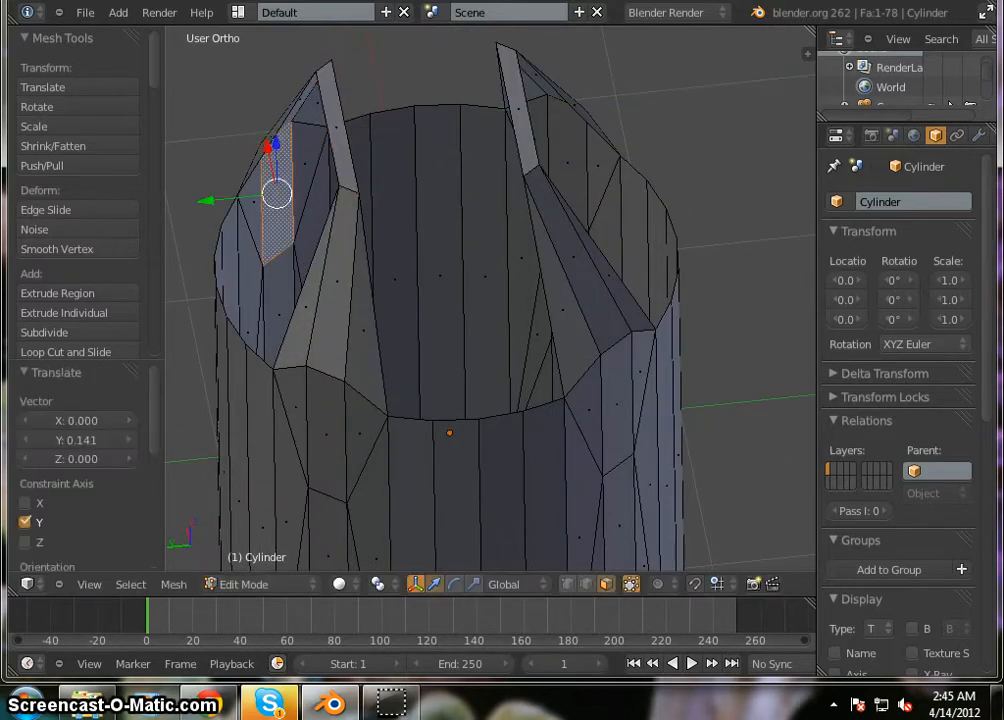
pyautogui.press('a')
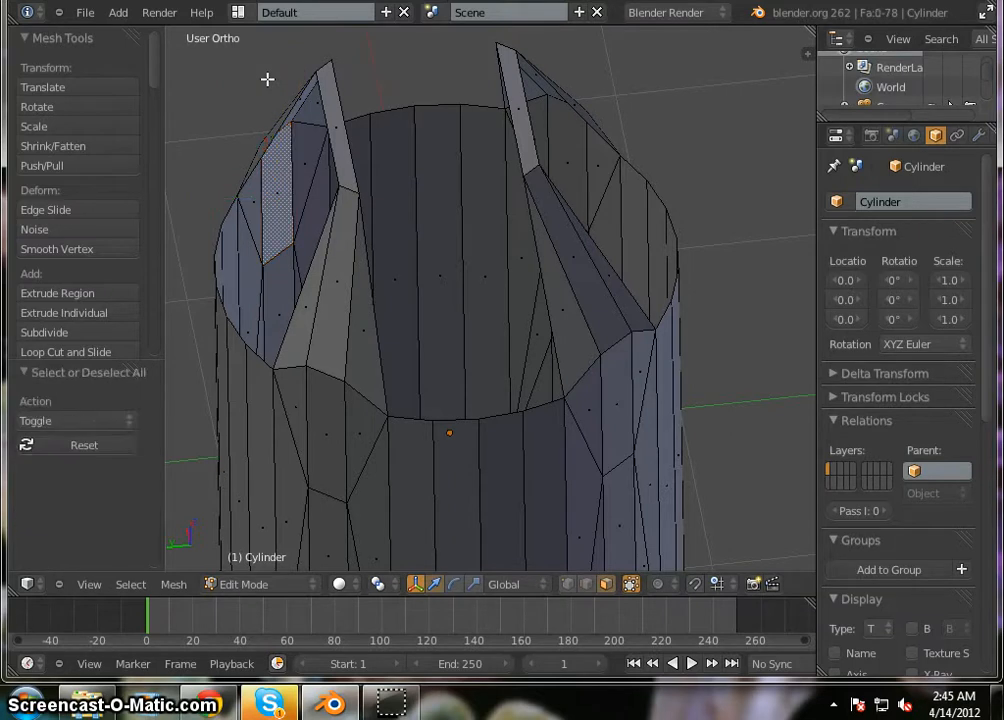
pyautogui.hotkey('ctrl', 'z')
pyautogui.hotkey('ctrl', 'z')
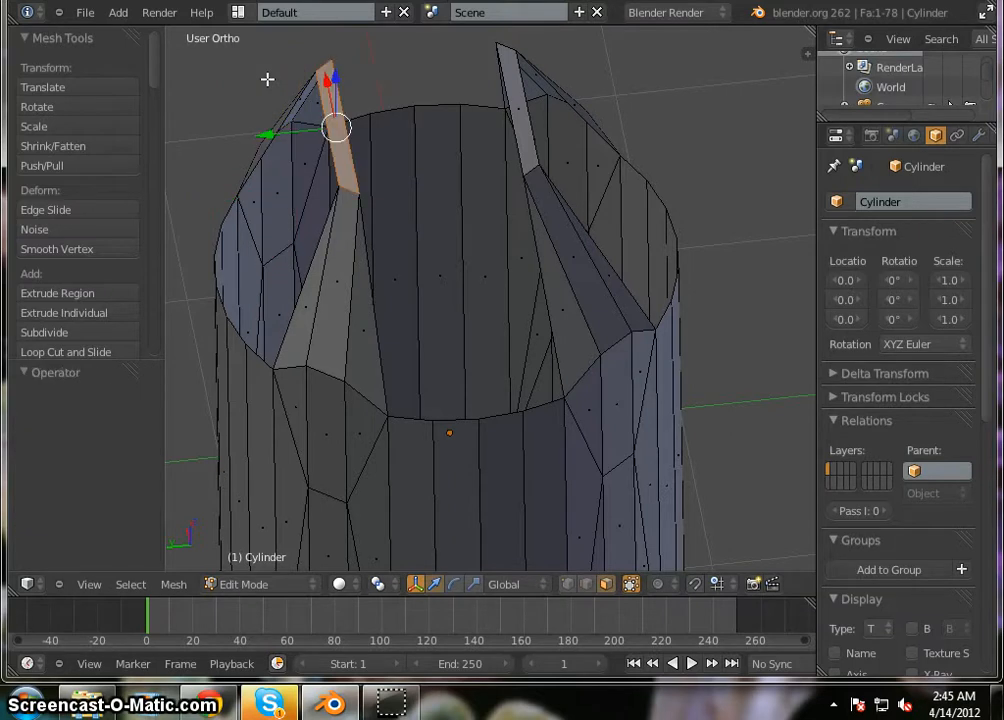
# Select both bridging faces between the strut tips and delete them as faces.
pyautogui.scroll(-5, 426, 172)
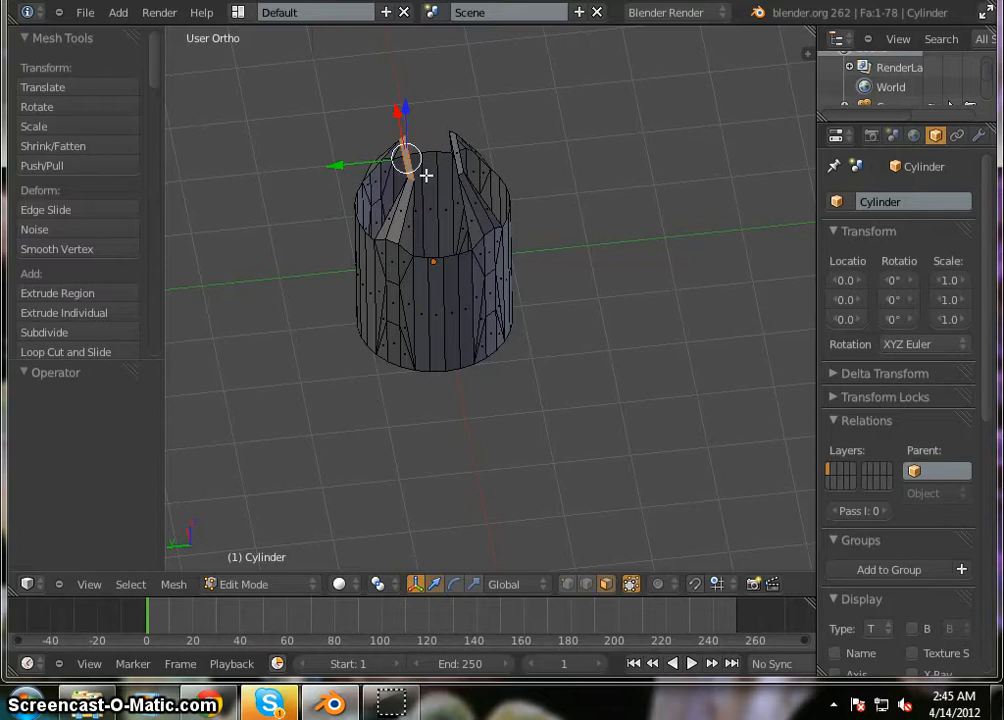
pyautogui.press('KP_1')
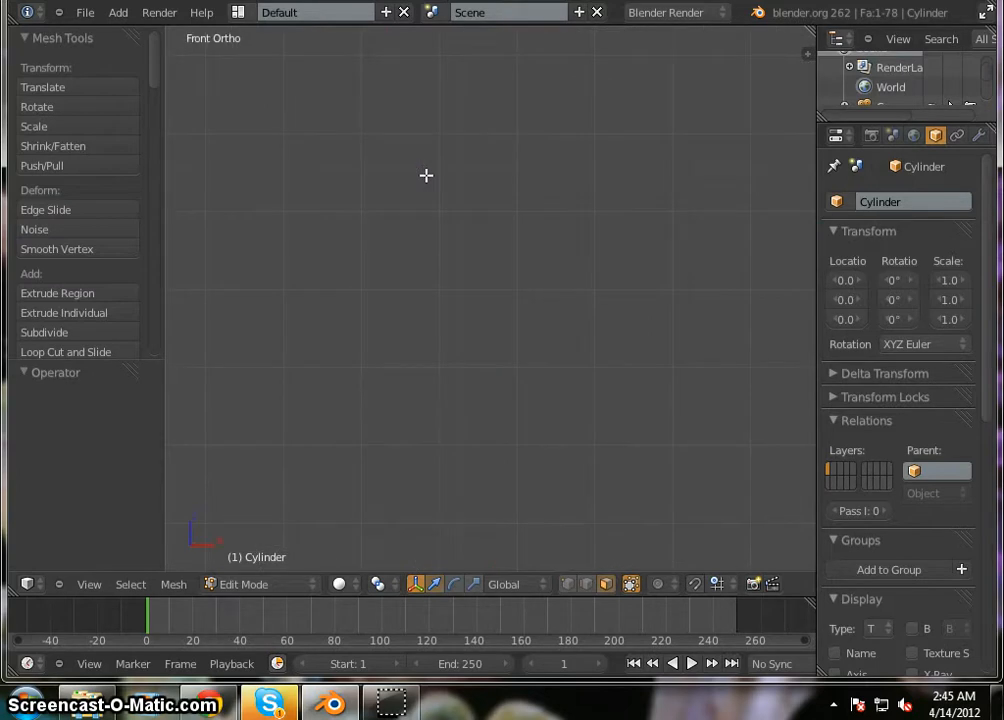
pyautogui.press('Home')
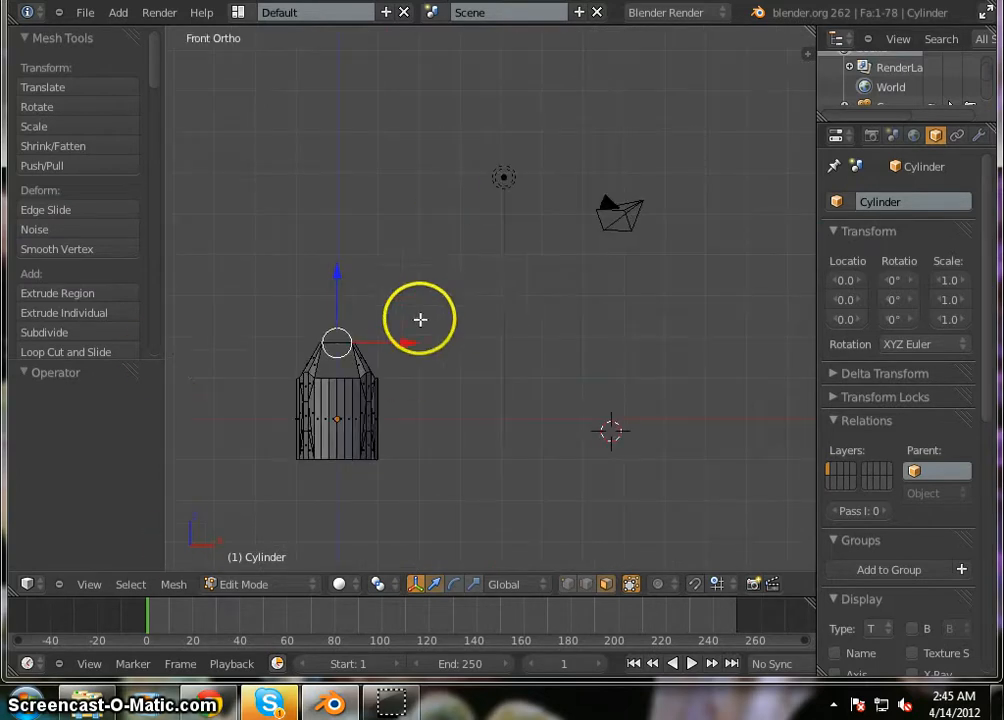
pyautogui.scroll(4, 417, 318)
pyautogui.scroll(4, 210, 405)
pyautogui.scroll(-9, 315, 335)
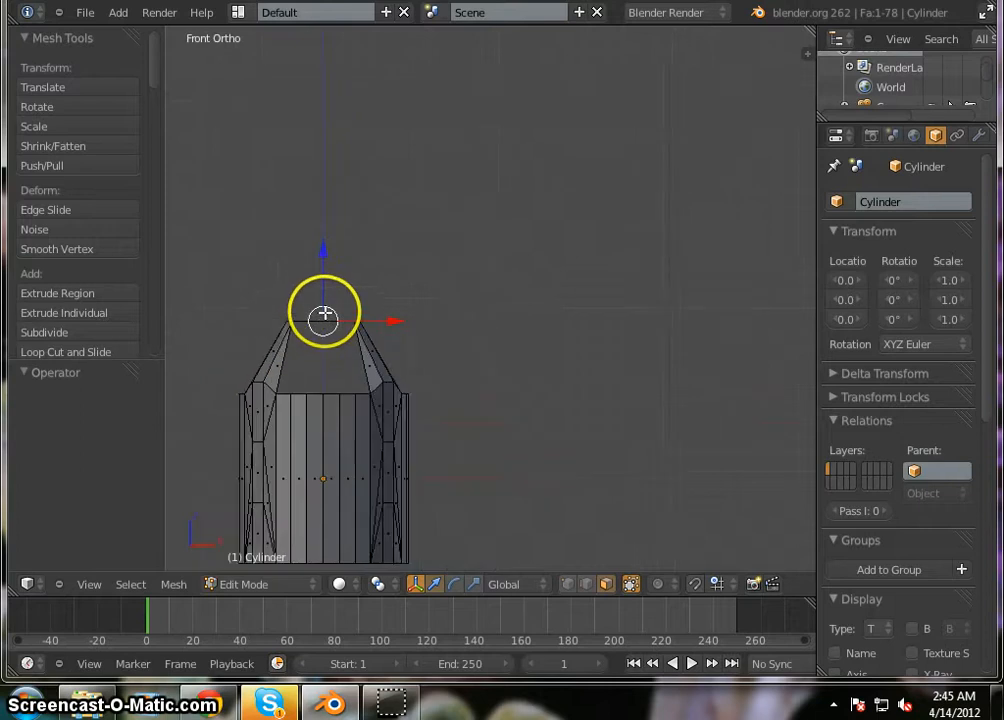
pyautogui.moveTo(303, 350); pyautogui.dragTo(276, 489, button='middle')
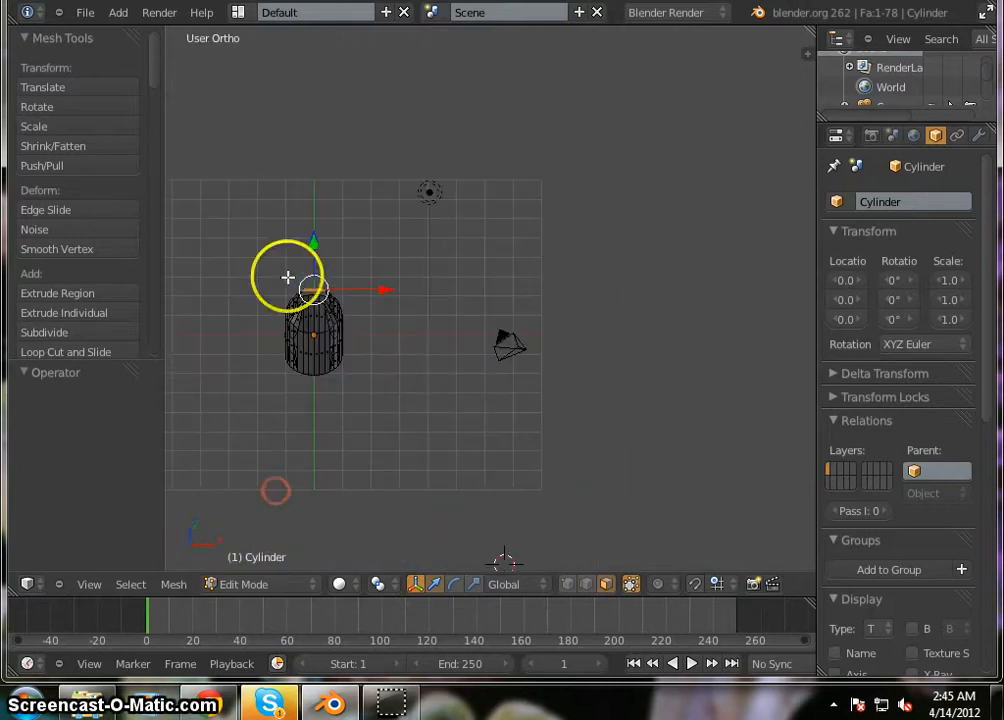
pyautogui.scroll(4, 299, 344)
pyautogui.scroll(3, 298, 344)
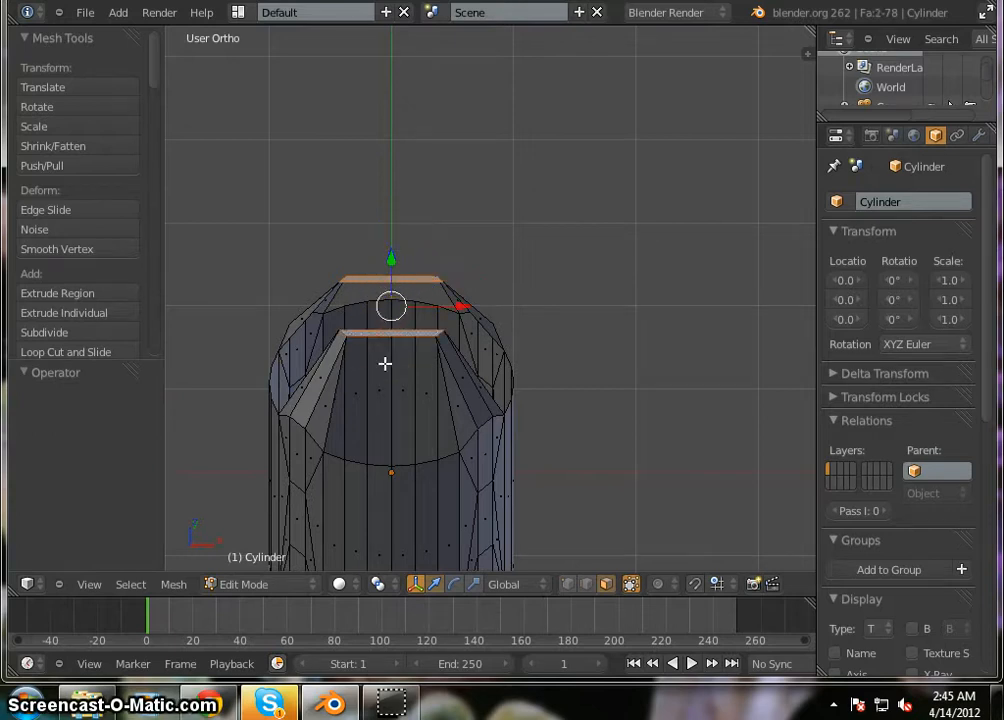
pyautogui.press('x')
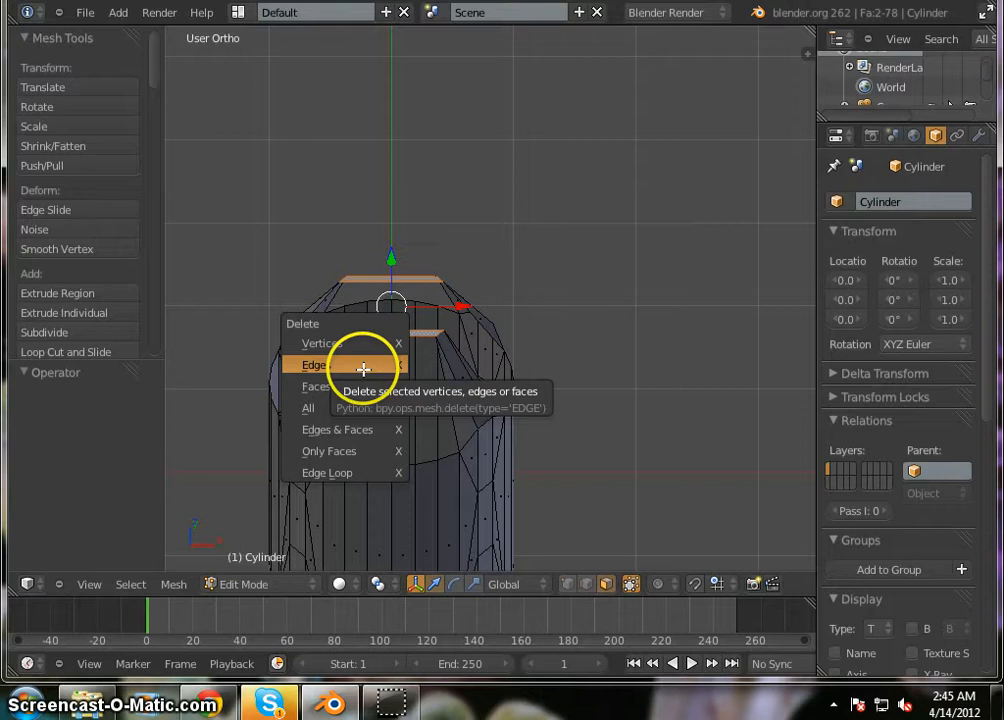
pyautogui.click(358, 386)
# In vertex selection, fill a bridging face along Y between the two strut tips on the +X side.
pyautogui.scroll(3, 449, 275)
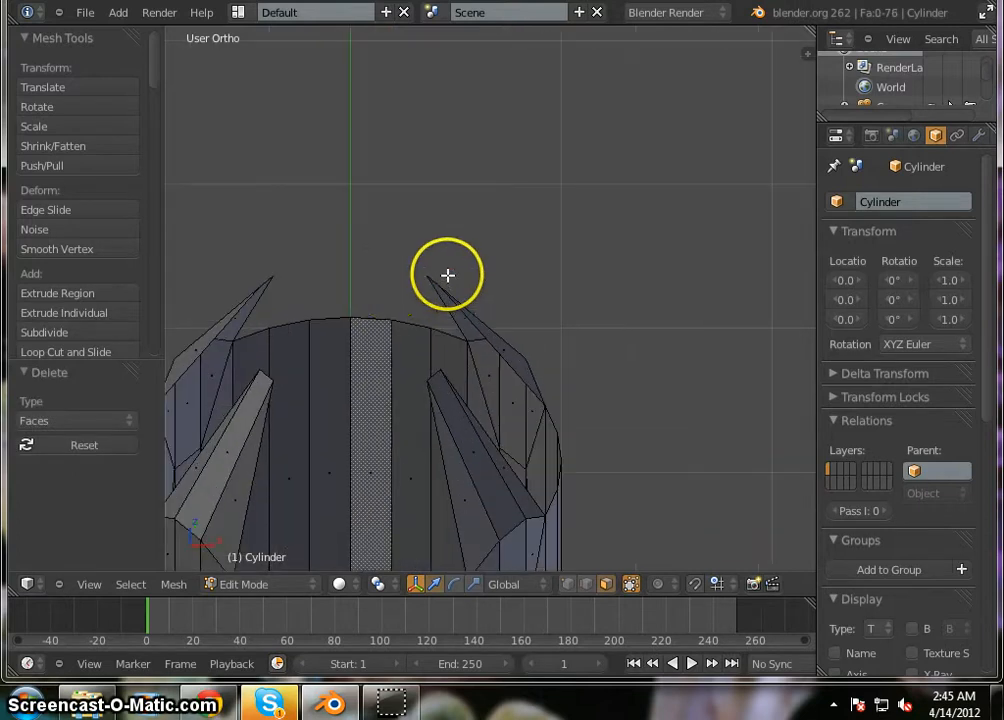
pyautogui.moveTo(392, 287); pyautogui.dragTo(376, 367, button='middle')
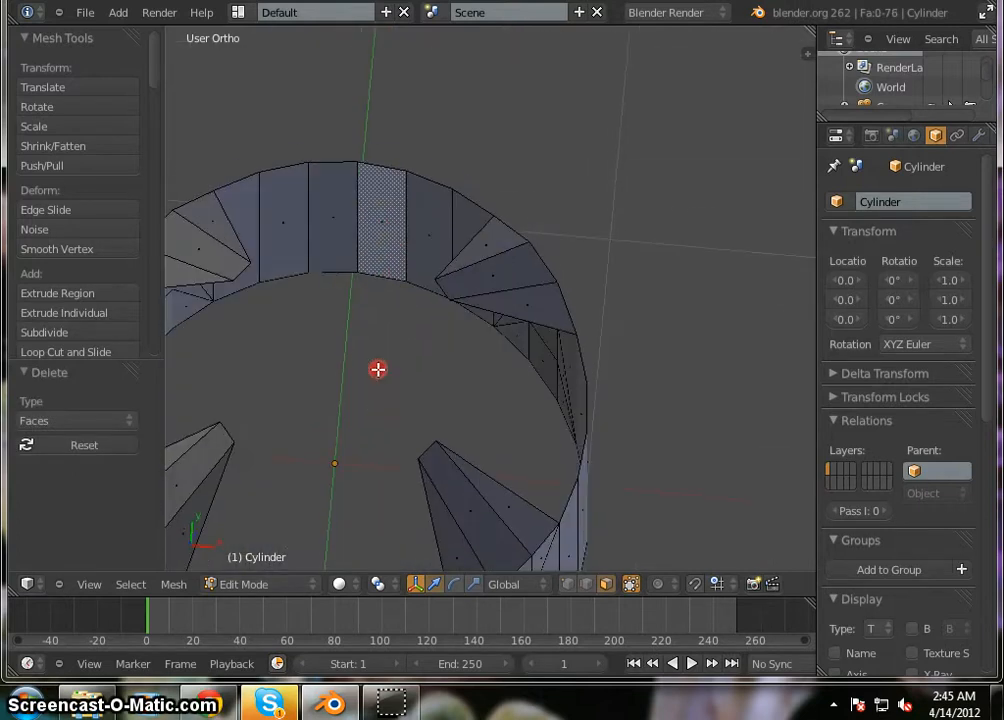
pyautogui.click(567, 584)
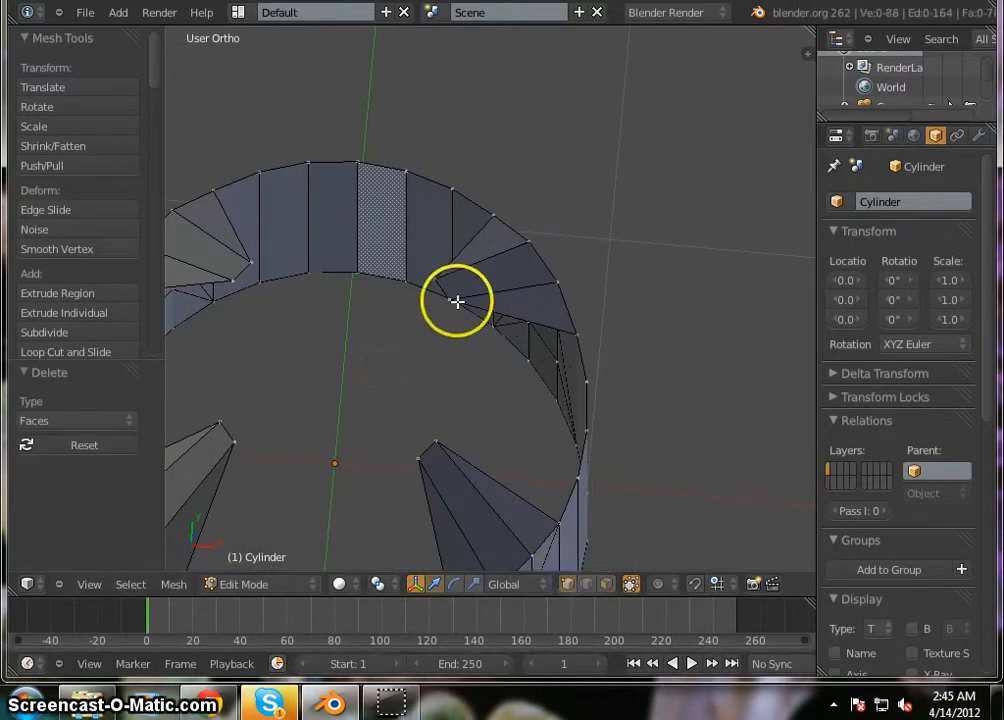
pyautogui.keyDown('shift'); pyautogui.rightClick(434, 281); pyautogui.keyUp('shift')
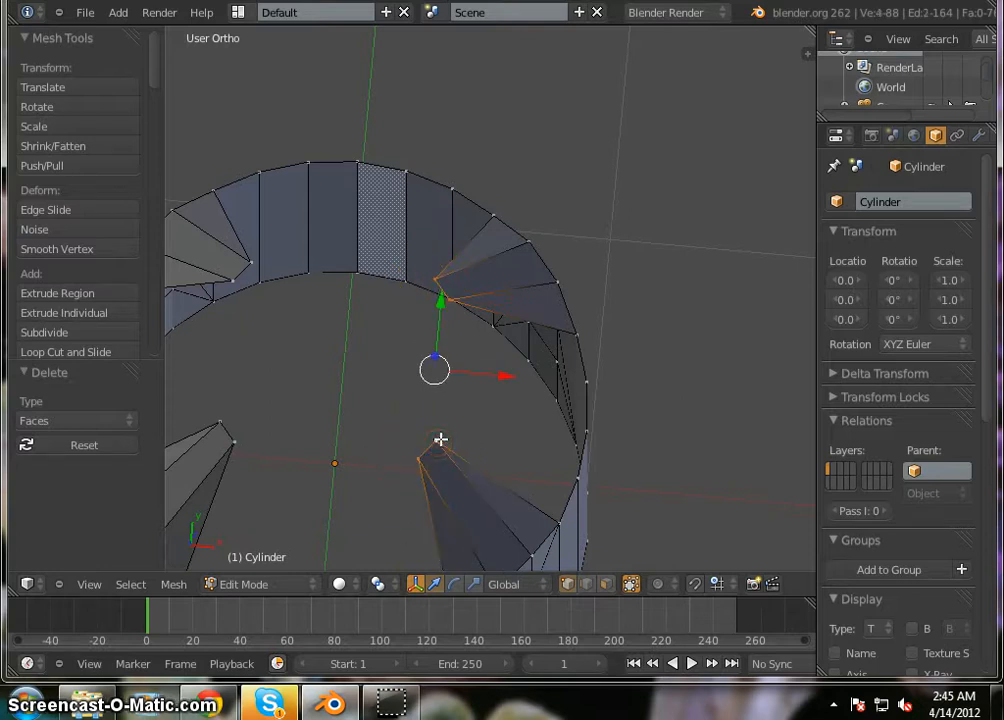
pyautogui.press('f')
# Select the four tip vertices of the two -X struts and fill a bridging face between them.
pyautogui.rightClick(227, 290)
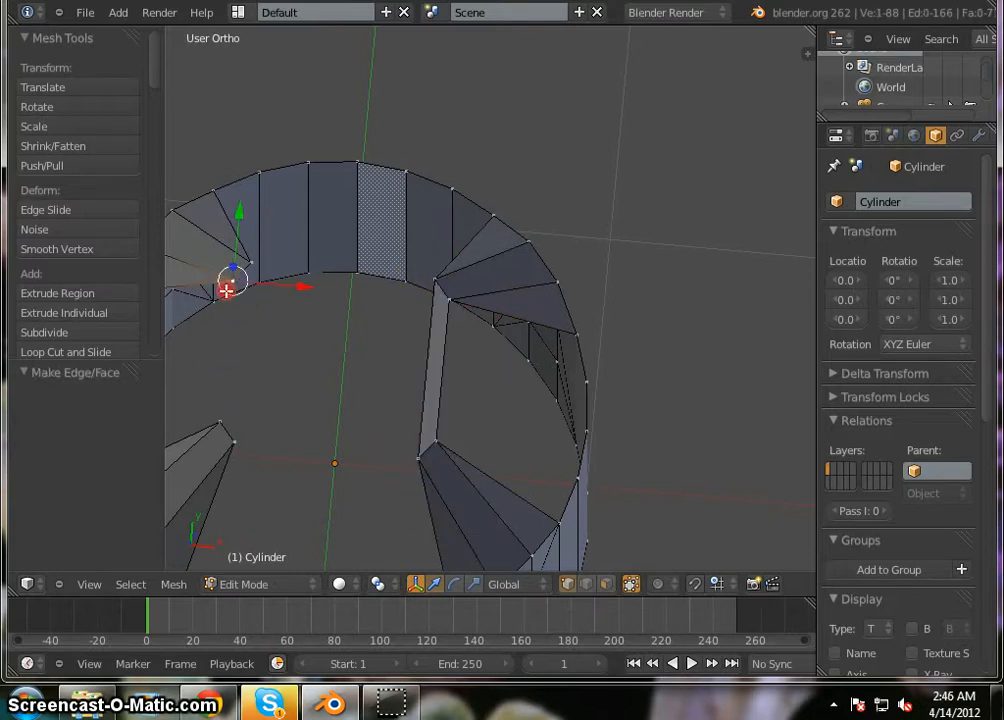
pyautogui.keyDown('shift'); pyautogui.rightClick(219, 421); pyautogui.keyUp('shift')
pyautogui.keyDown('shift'); pyautogui.rightClick(239, 445); pyautogui.keyUp('shift')
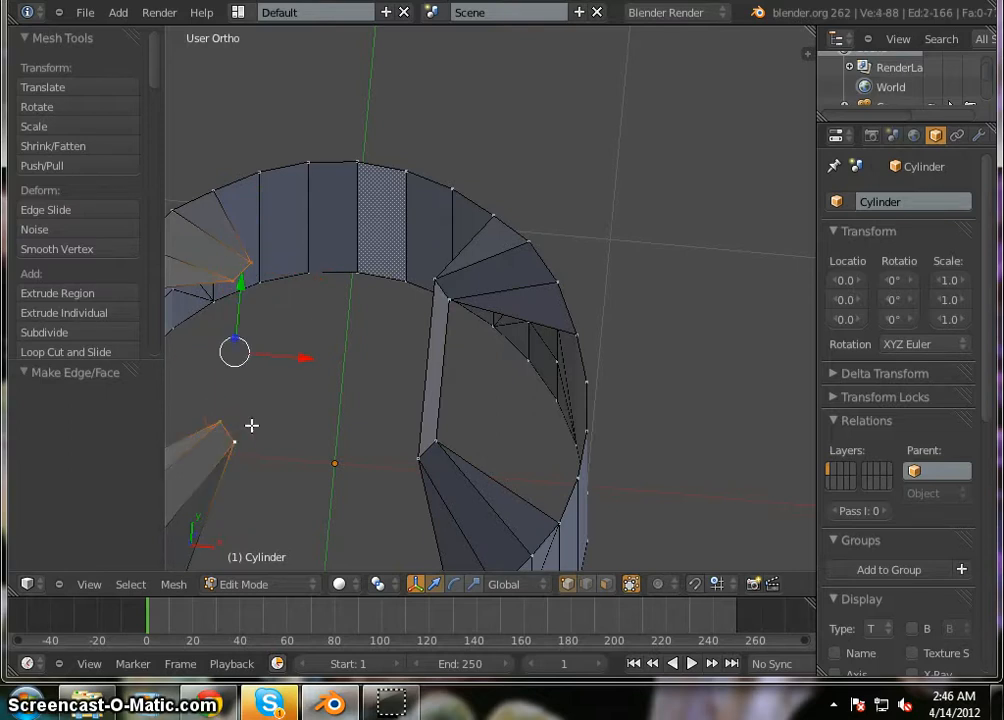
pyautogui.press('f')
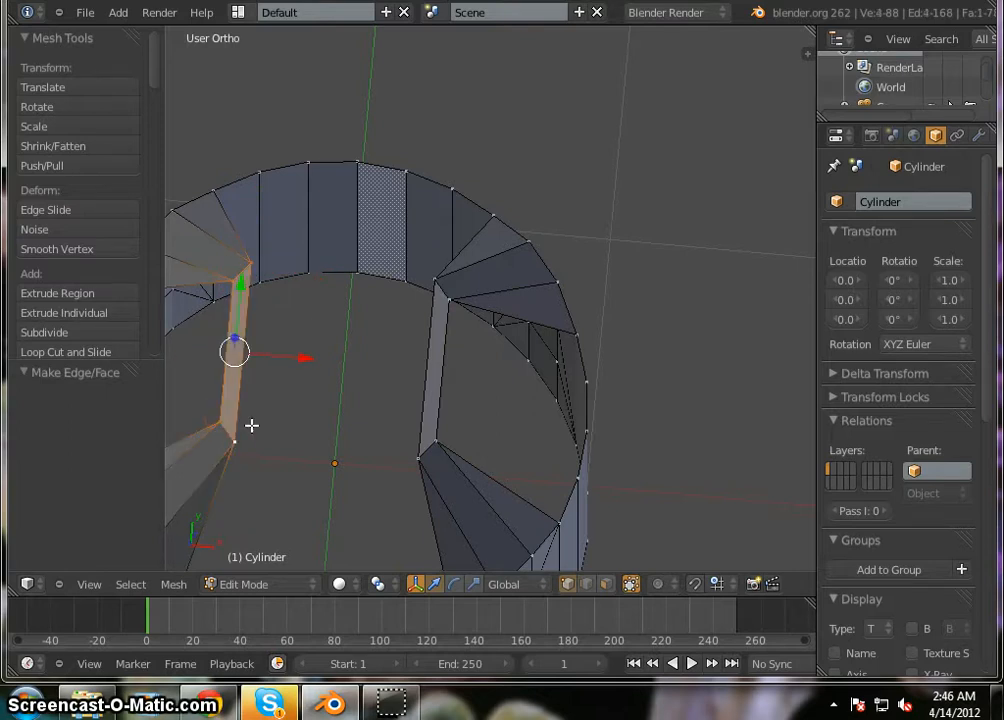
# In the front orthographic view, move the -X bridging face outward along the X axis by about -0.301.
pyautogui.scroll(-7, 403, 208)
pyautogui.moveTo(342, 391); pyautogui.dragTo(357, 221, button='middle')
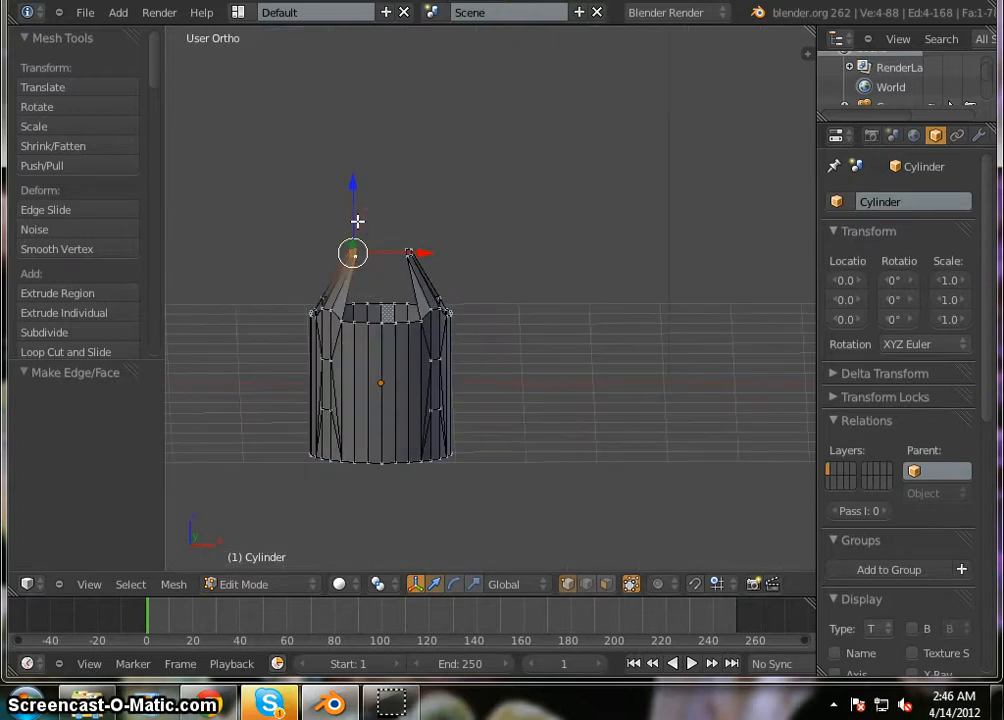
pyautogui.press('KP_1')
pyautogui.scroll(3, 287, 327)
pyautogui.scroll(4, 515, 258)
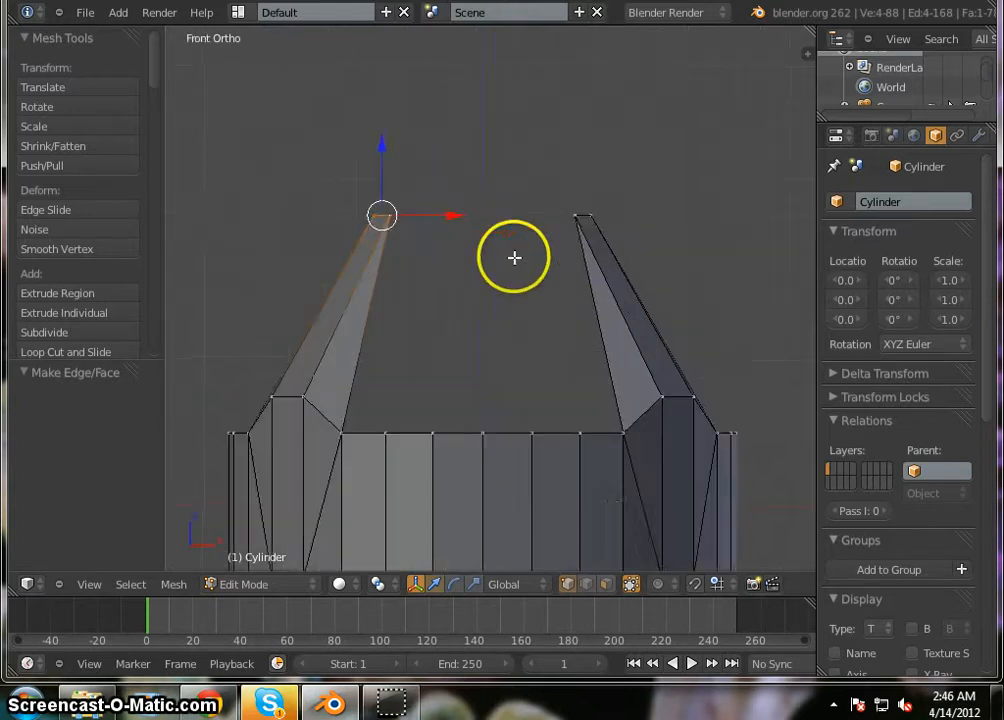
pyautogui.scroll(2, 358, 255)
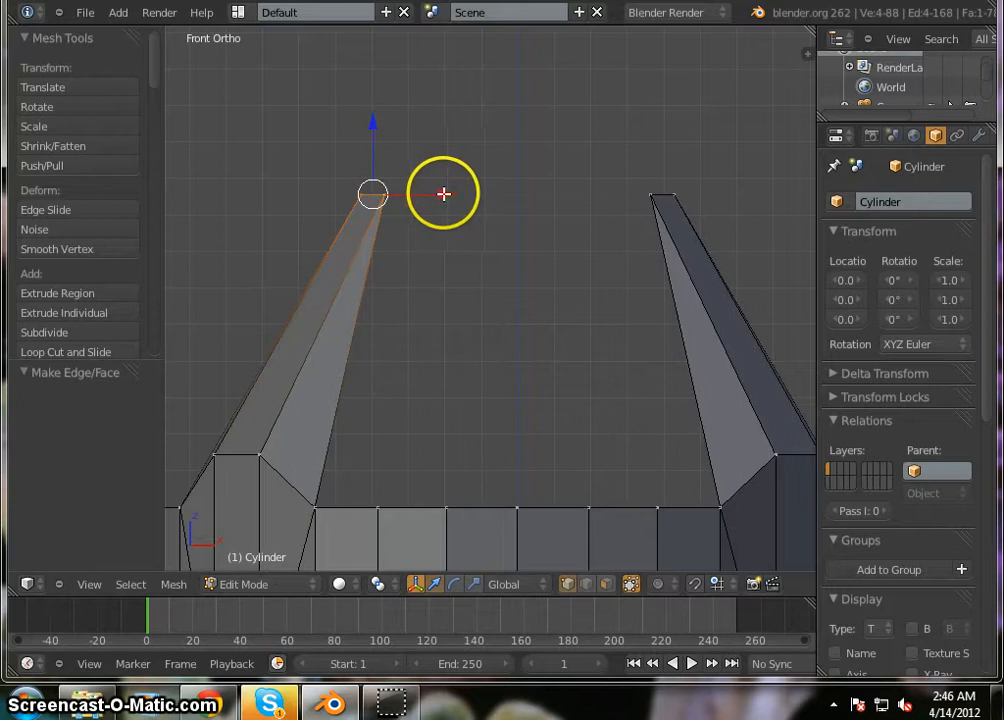
pyautogui.moveTo(424, 197); pyautogui.dragTo(371, 195)
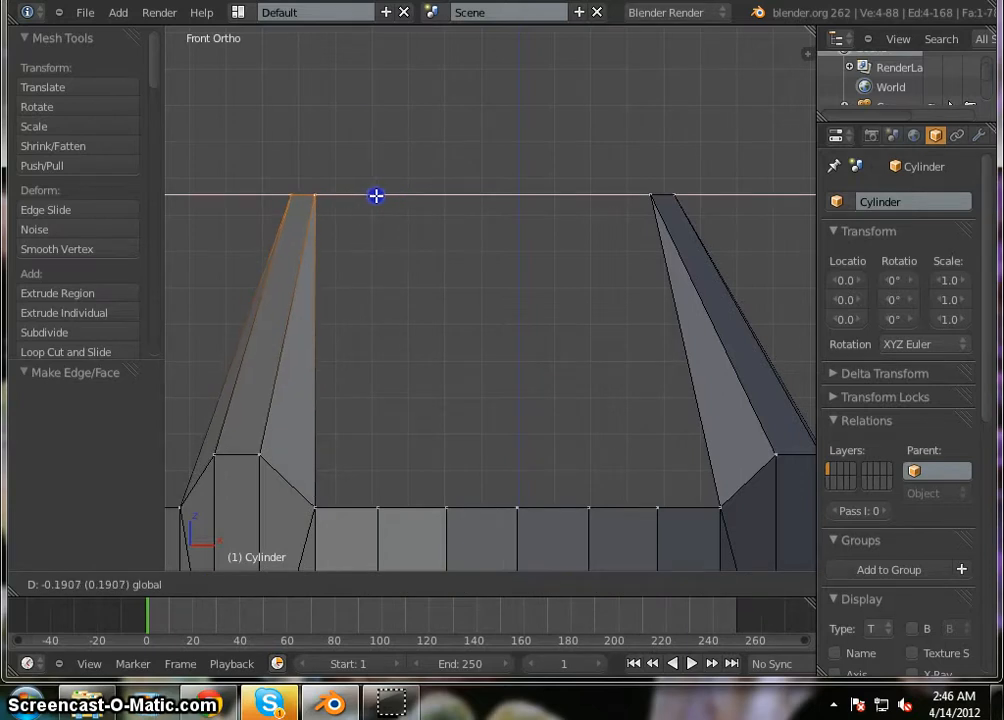
pyautogui.moveTo(375, 196); pyautogui.dragTo(338, 194)
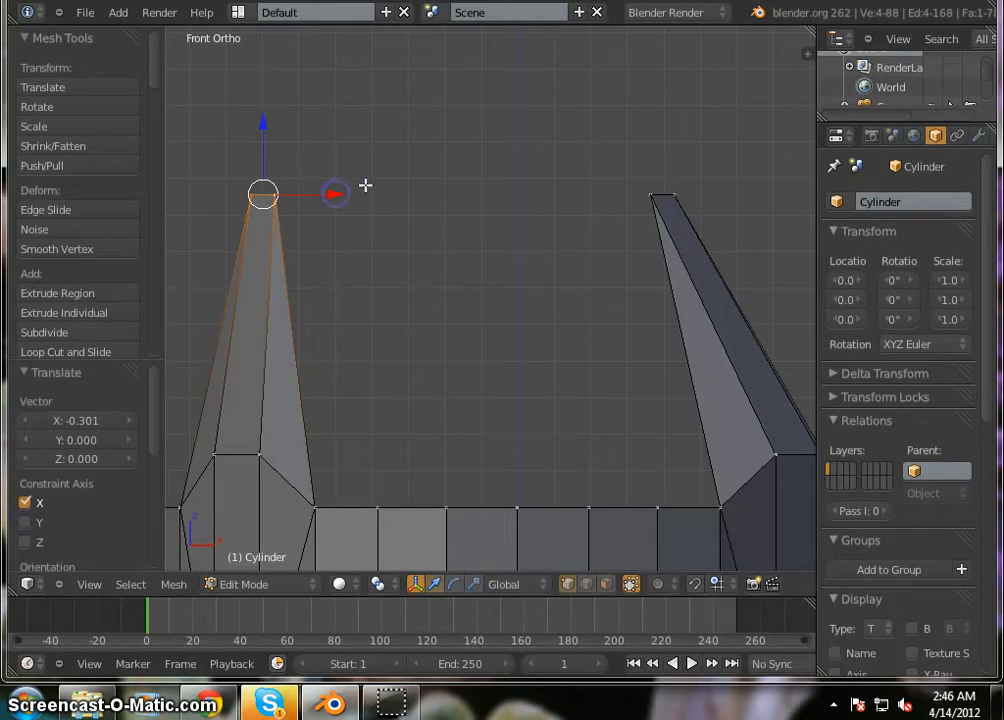
# Move the -X bridging face back about 0.111 along X, then nudge it about -0.002 to align its inner edge with the rim vertex below.
pyautogui.scroll(-5, 368, 180)
pyautogui.scroll(2, 389, 188)
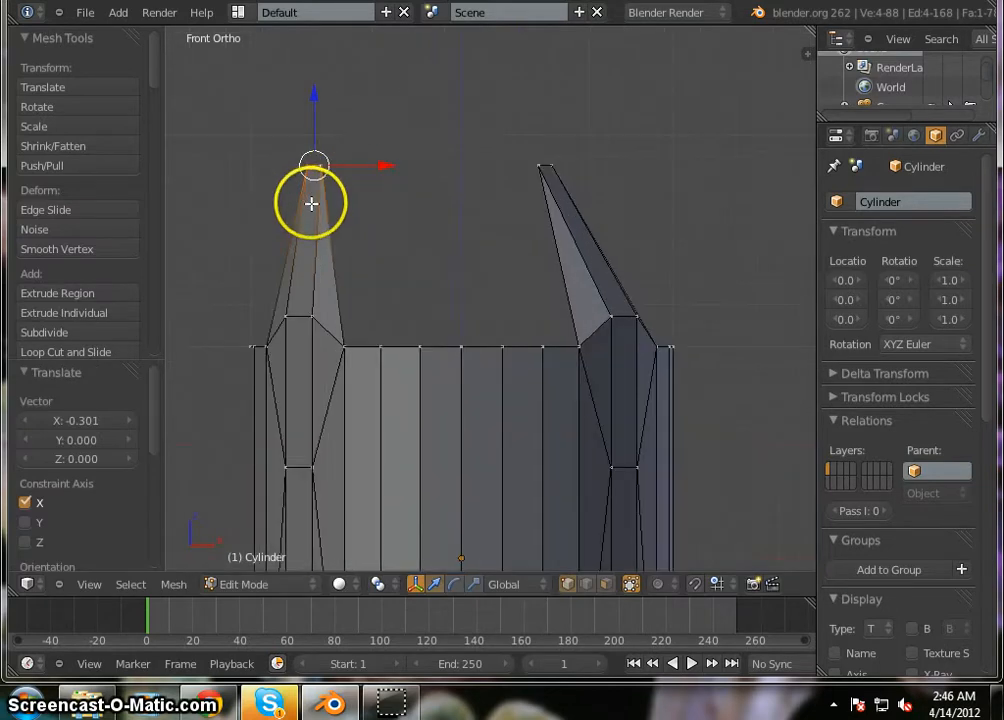
pyautogui.moveTo(401, 168); pyautogui.dragTo(404, 168)
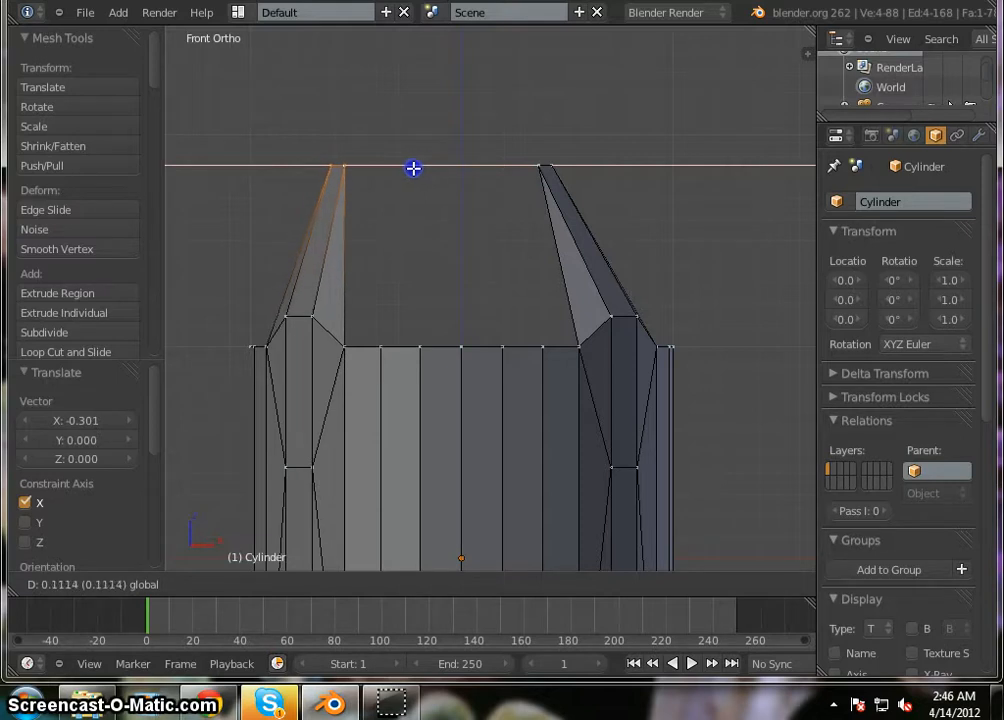
pyautogui.moveTo(413, 168); pyautogui.dragTo(413, 168)
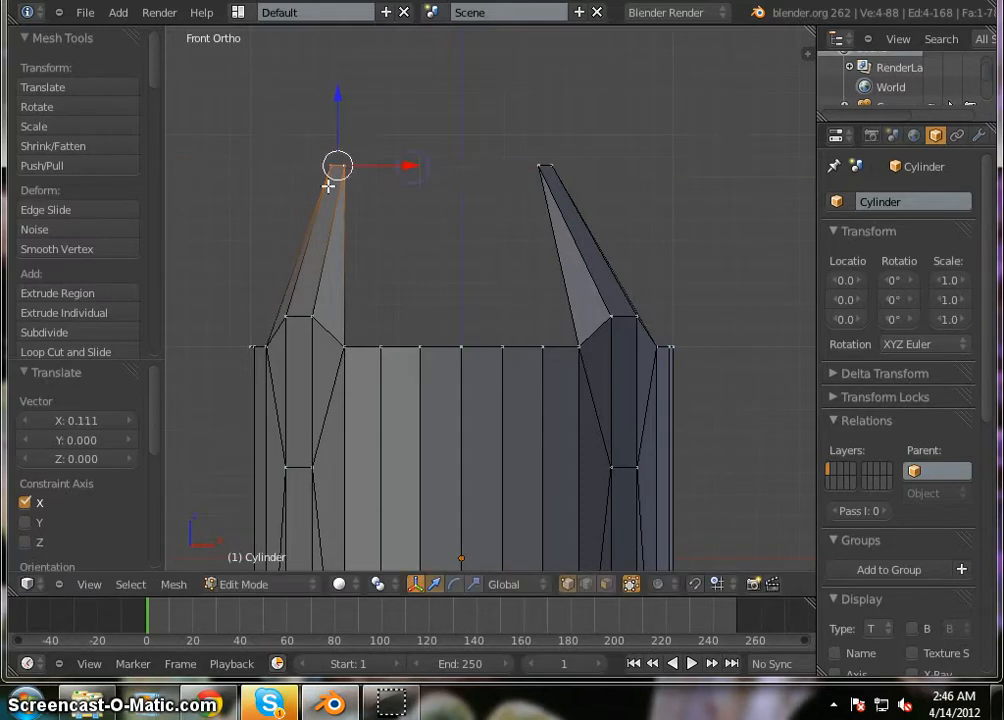
pyautogui.scroll(3, 321, 187)
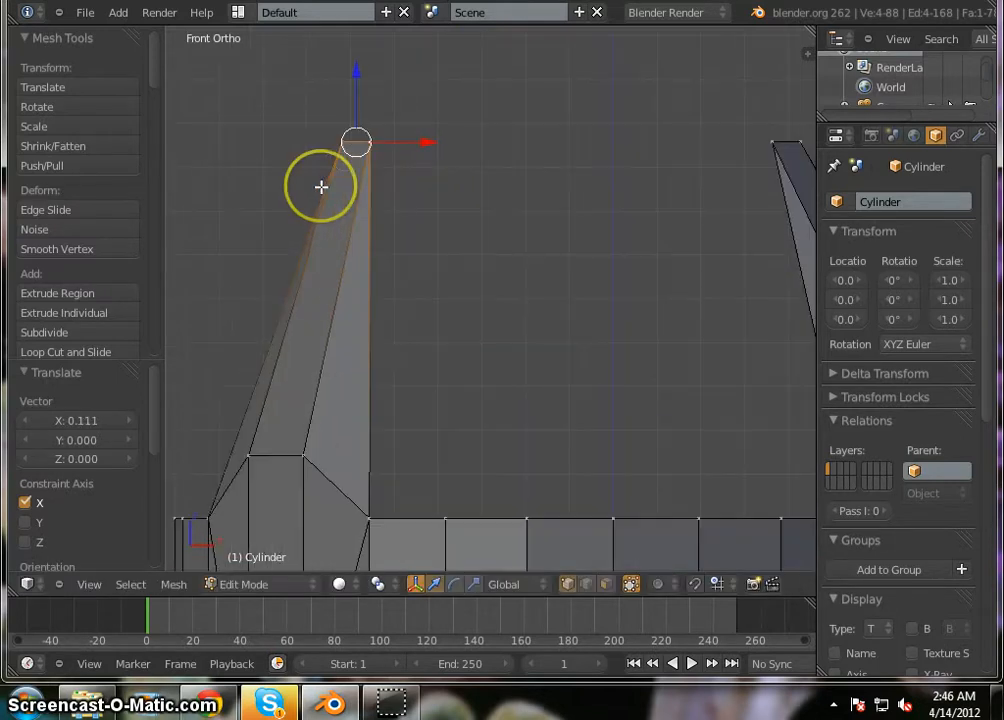
pyautogui.click(428, 143)
pyautogui.moveTo(428, 143); pyautogui.dragTo(428, 142)
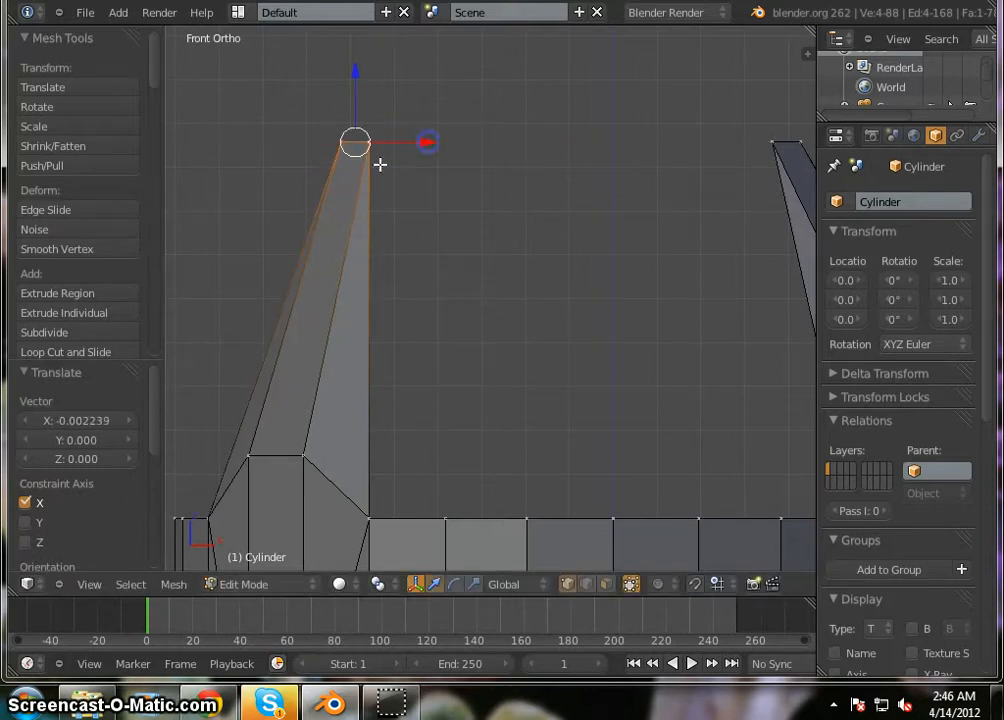
# In face selection, move the +X bridging face outward about 0.191 along X, lining its inner edge up with the rim vertex below.
pyautogui.scroll(-5, 300, 156)
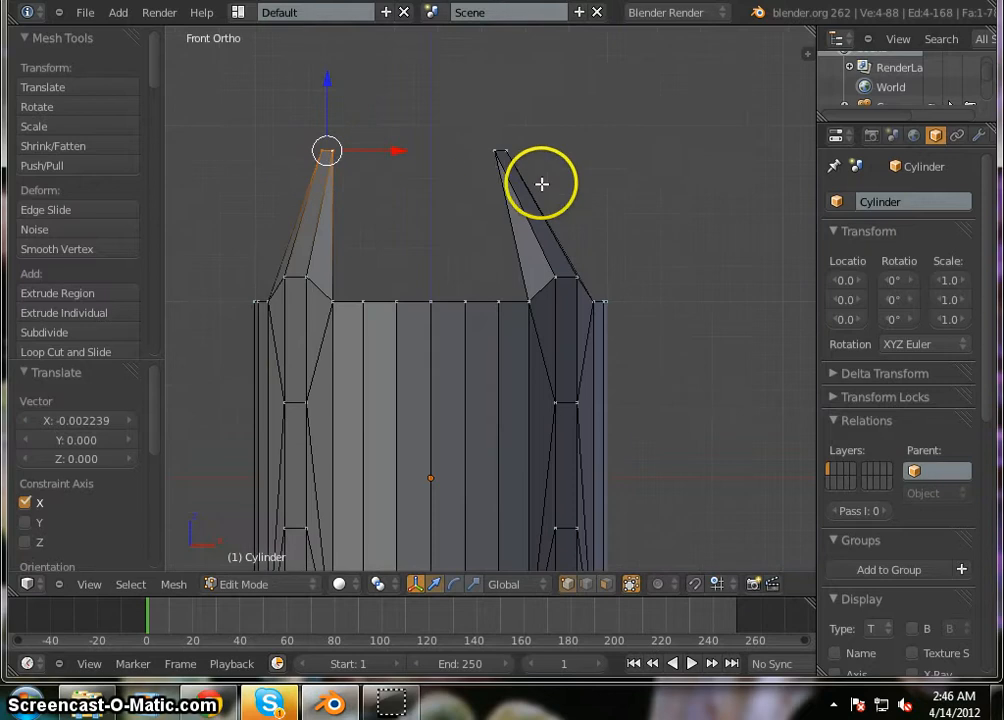
pyautogui.moveTo(448, 137); pyautogui.dragTo(446, 234, button='middle')
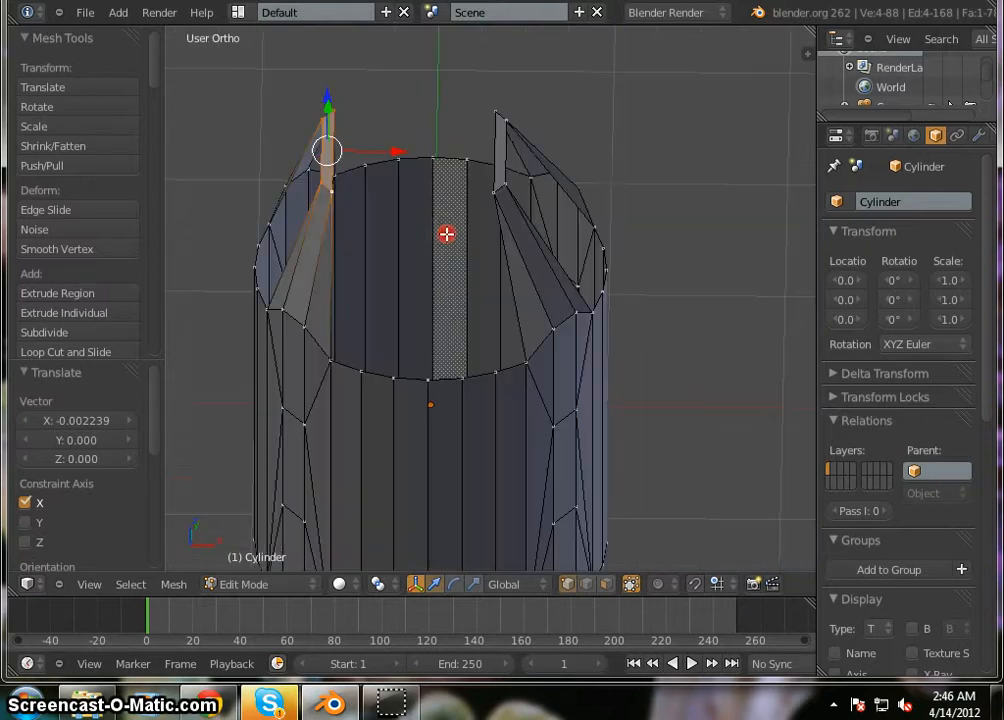
pyautogui.rightClick(503, 141)
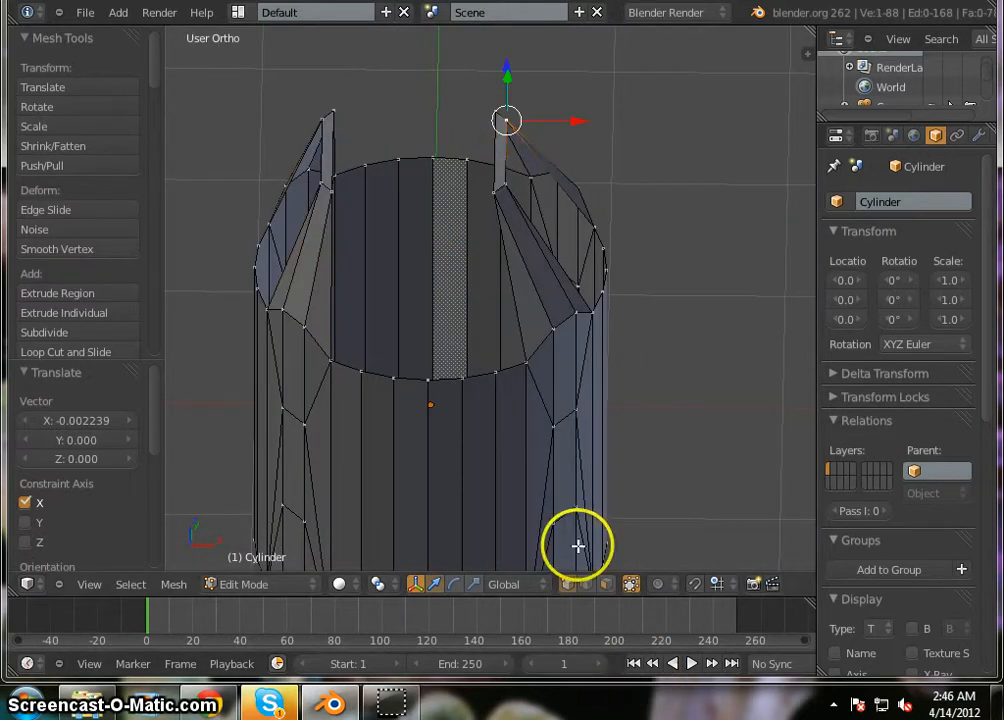
pyautogui.click(609, 585)
pyautogui.rightClick(500, 139)
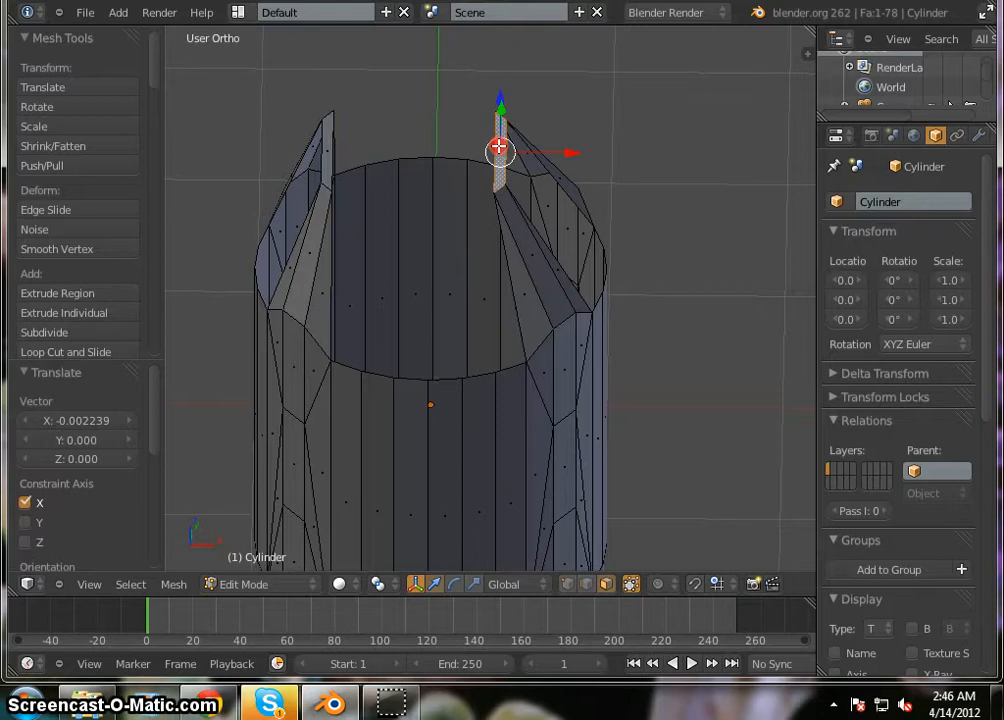
pyautogui.moveTo(403, 363); pyautogui.dragTo(401, 270, button='middle')
pyautogui.press('KP_1')
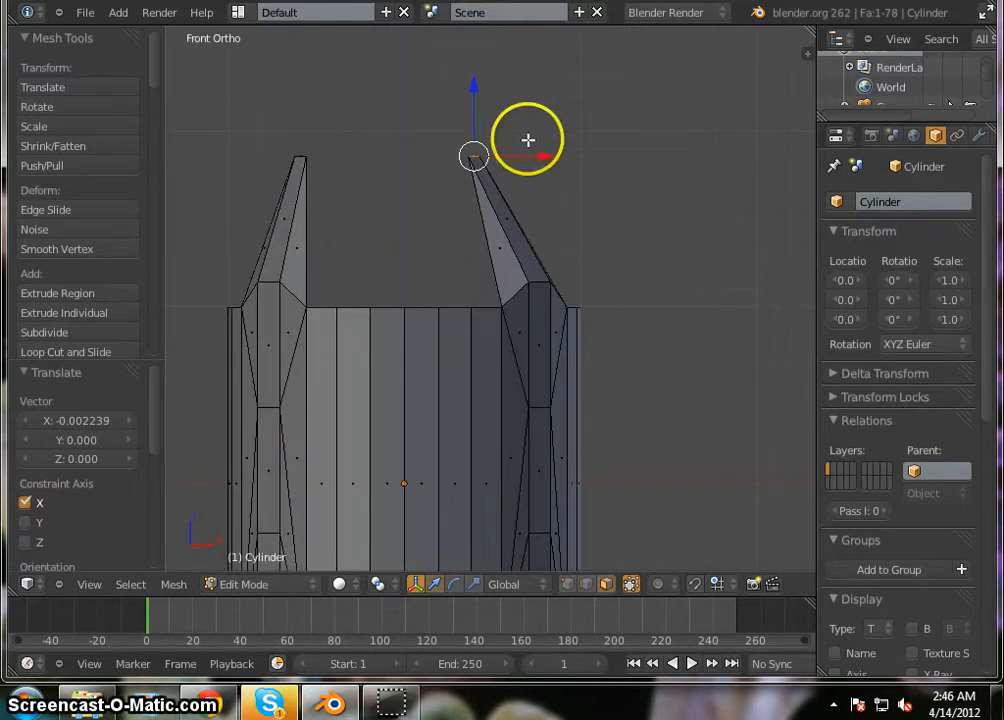
pyautogui.scroll(4, 545, 156)
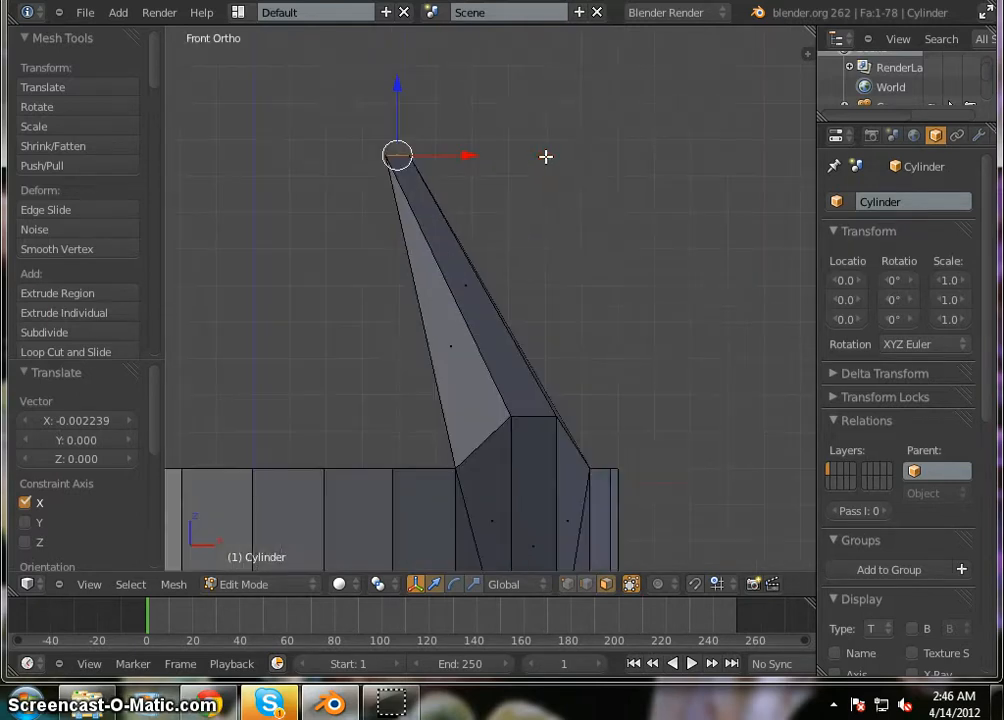
pyautogui.moveTo(482, 154); pyautogui.dragTo(541, 171)
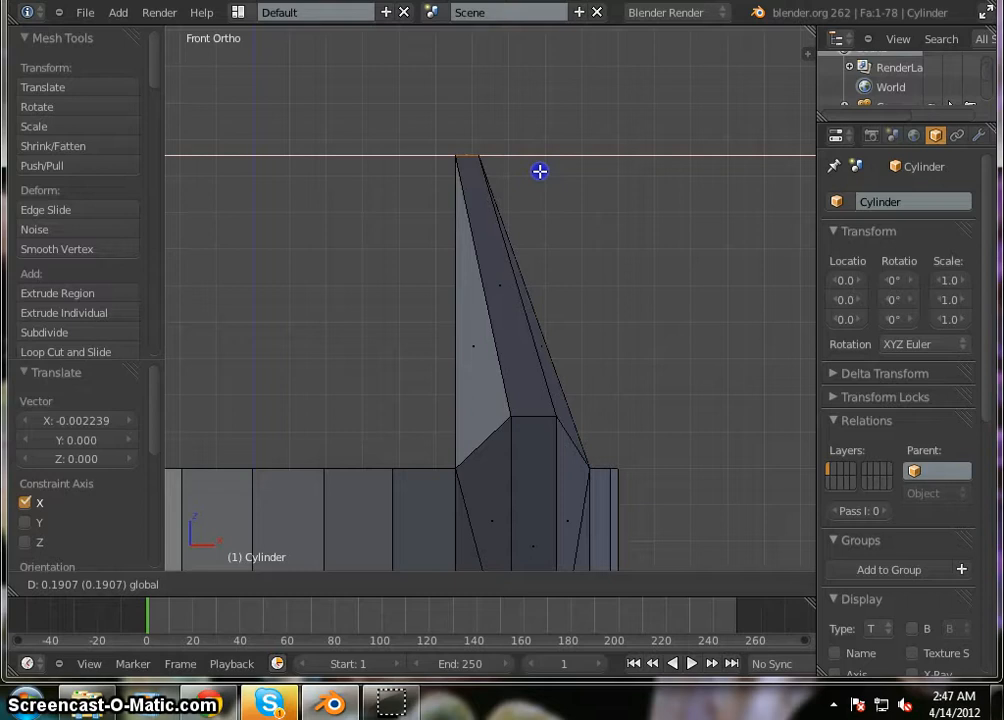
pyautogui.moveTo(539, 171); pyautogui.dragTo(539, 171)
# Select both bridging faces between the strut tips and subdivide them with 3 cuts.
pyautogui.scroll(-5, 650, 160)
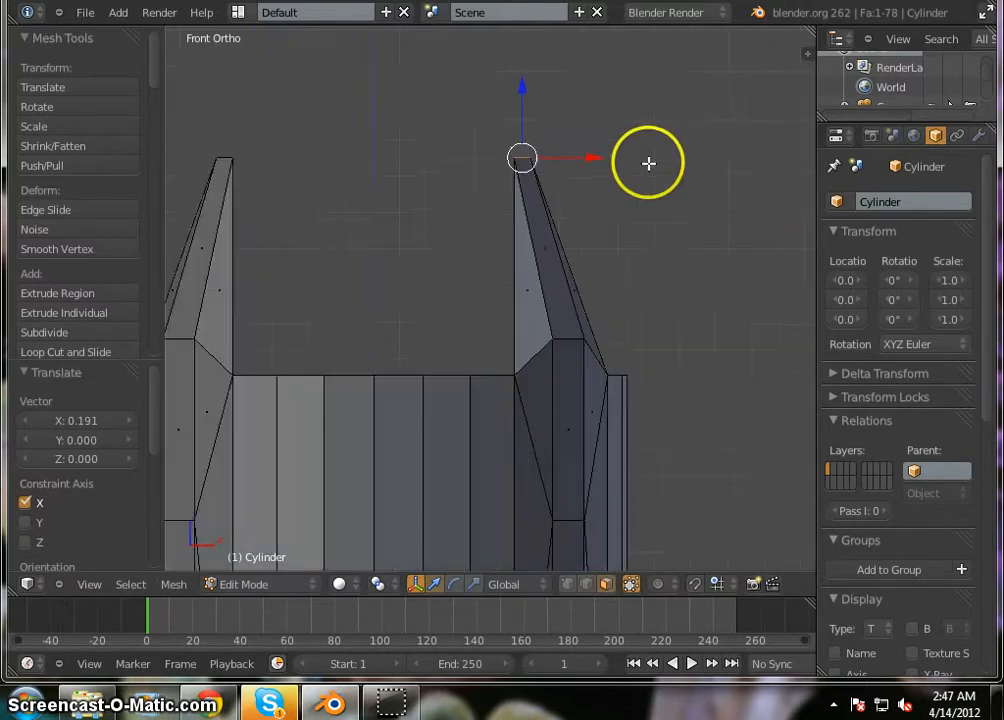
pyautogui.moveTo(509, 141); pyautogui.dragTo(672, 237, button='middle')
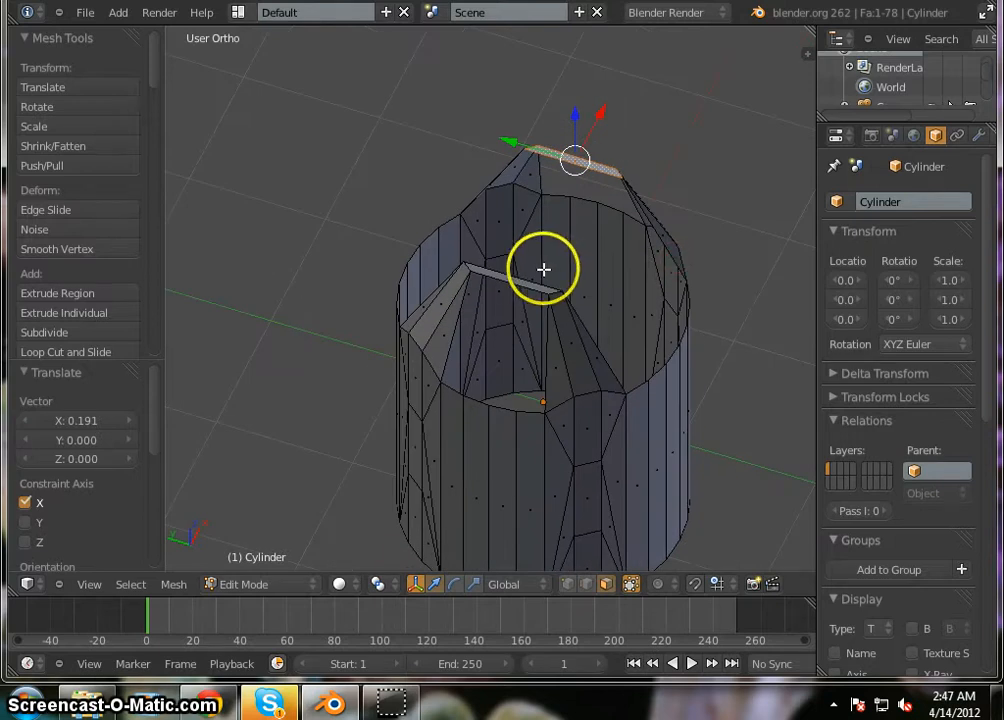
pyautogui.keyDown('shift'); pyautogui.rightClick(520, 283); pyautogui.keyUp('shift')
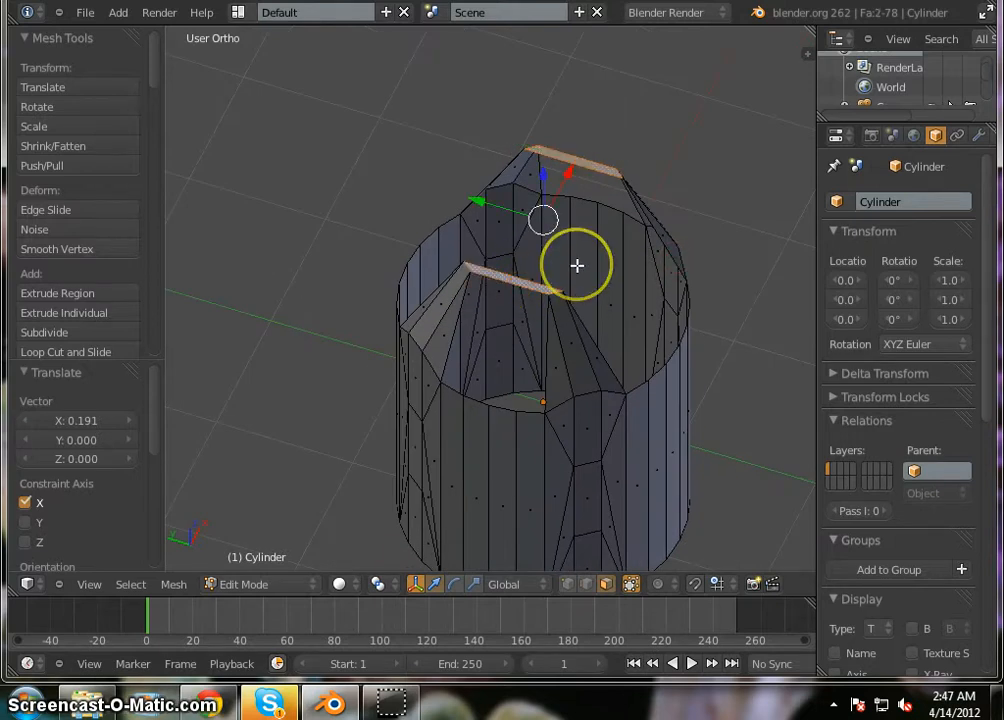
pyautogui.press('w')
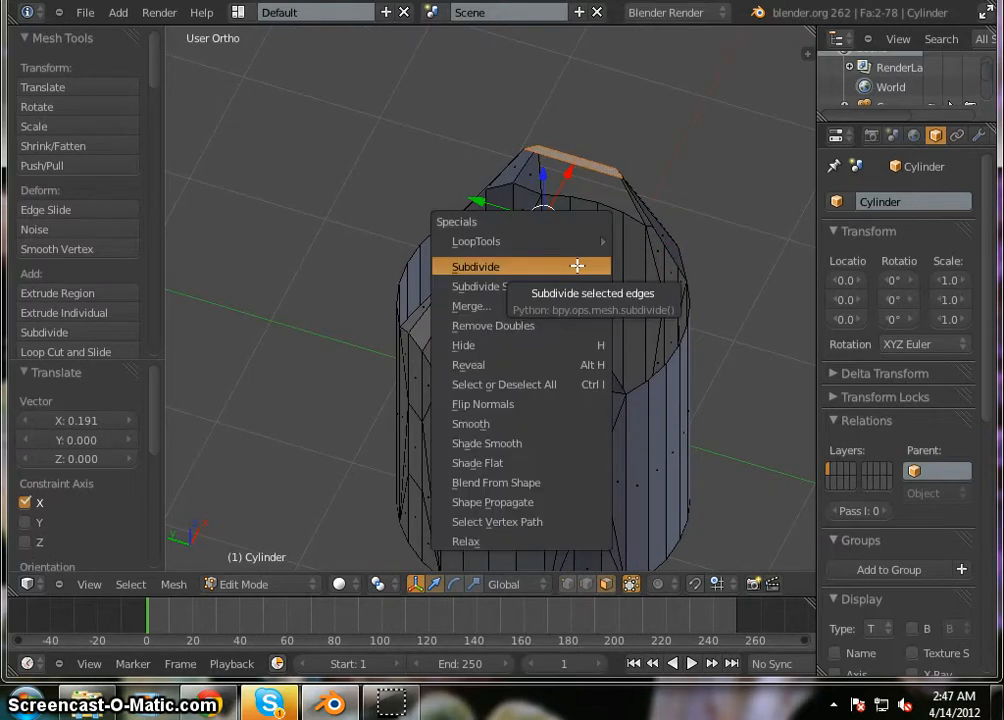
pyautogui.click(577, 266)
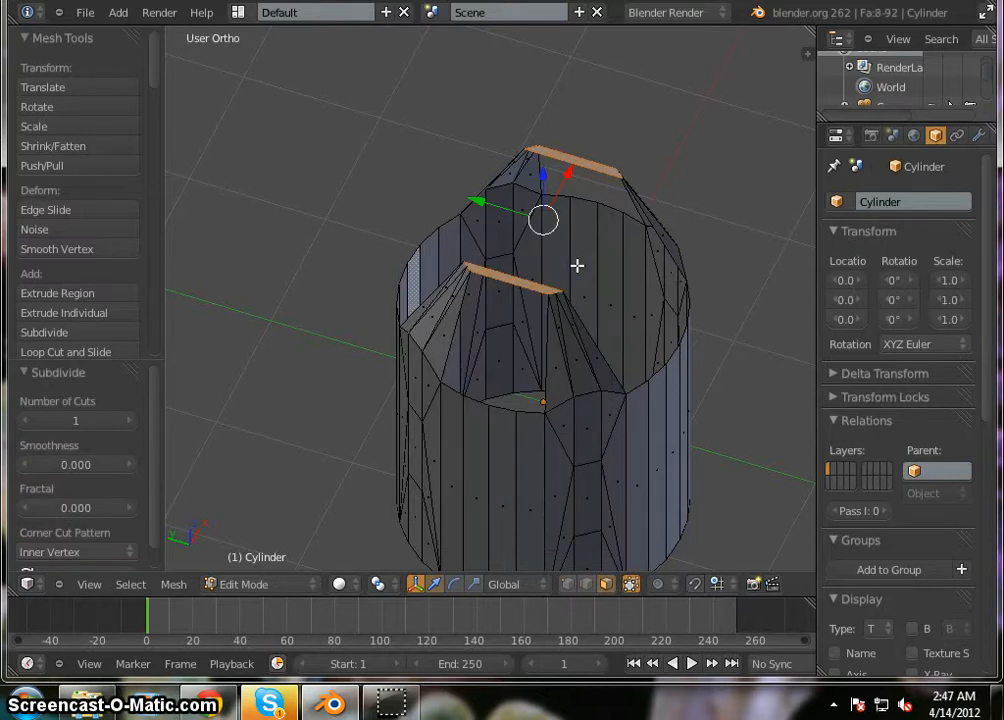
pyautogui.click(126, 420)
pyautogui.click(126, 420)
pyautogui.scroll(5, 533, 141)
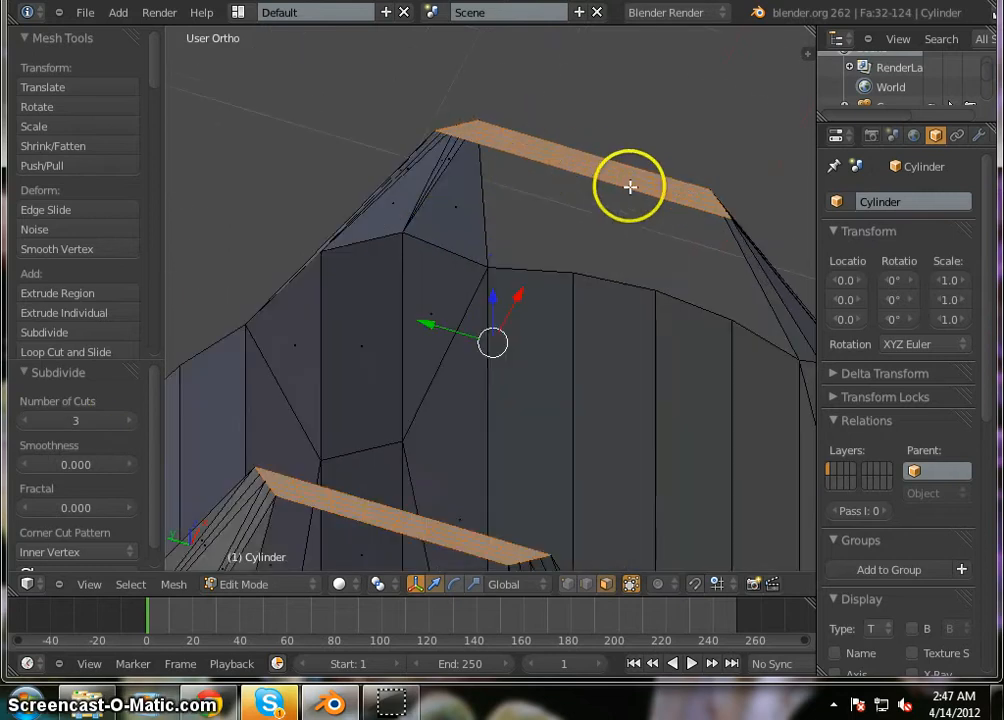
pyautogui.scroll(2, 630, 186)
pyautogui.scroll(-4, 631, 187)
pyautogui.middleClick(545, 318)
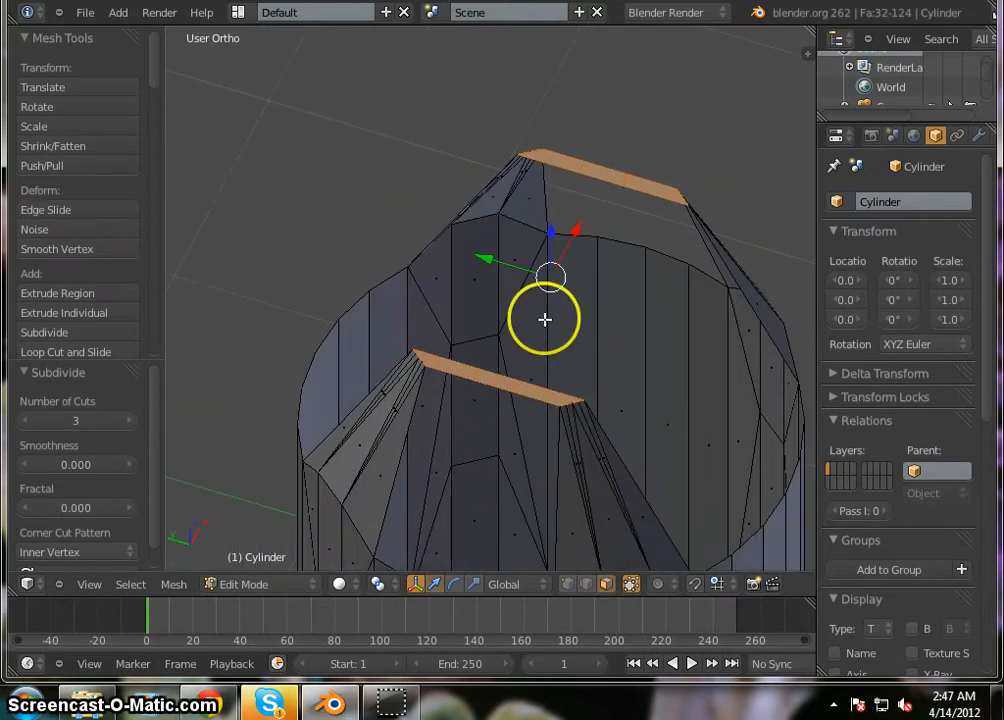
pyautogui.scroll(4, 545, 318)
pyautogui.scroll(-4, 545, 318)
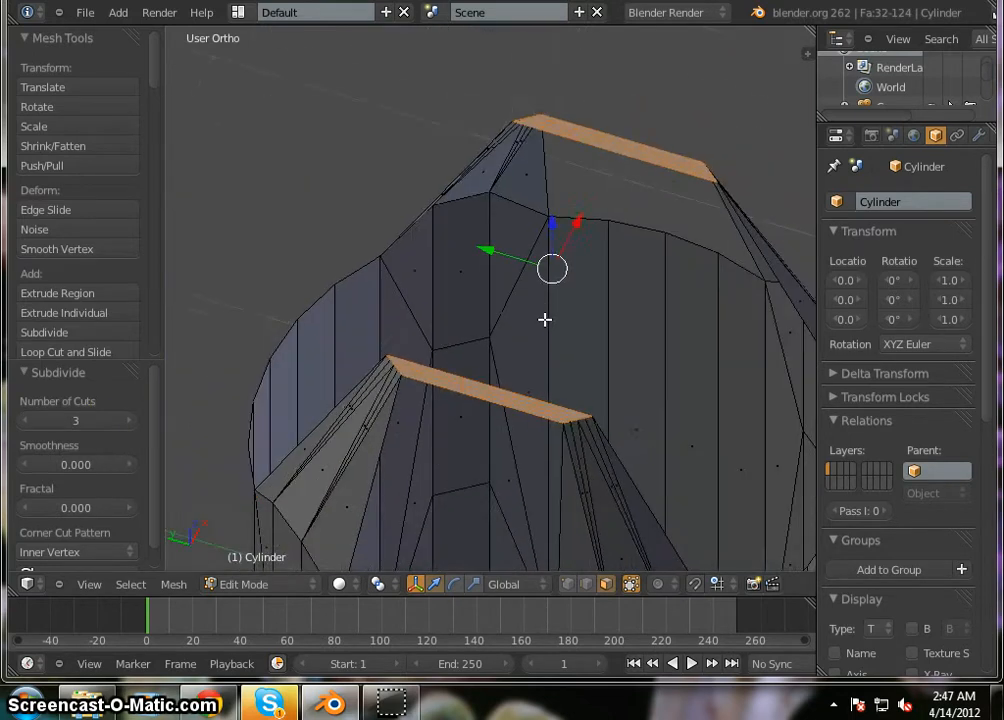
# In vertex selection, select the vertex rows at both ends of the two bridging faces and lower them about 0.284 along Z.
pyautogui.click(567, 584)
pyautogui.moveTo(588, 400); pyautogui.dragTo(669, 206, button='middle')
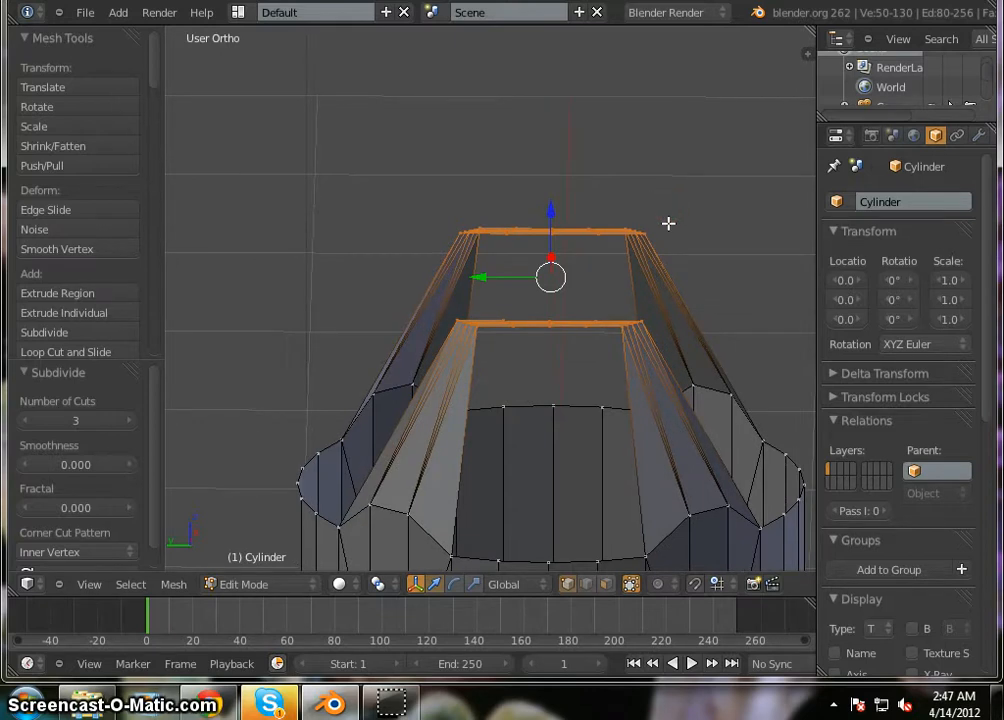
pyautogui.press('a')
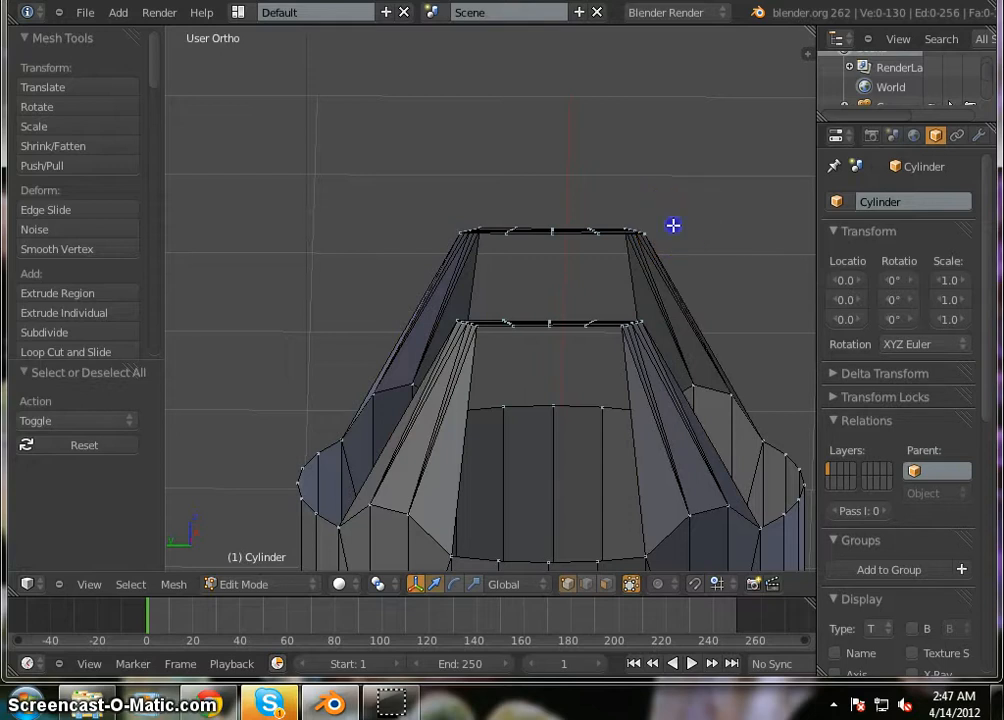
pyautogui.moveTo(665, 244)
pyautogui.keyDown('ctrl'); pyautogui.mouseDown()
pyautogui.moveTo(645, 305)
pyautogui.moveTo(655, 338)
pyautogui.mouseUp(); pyautogui.keyUp('ctrl')
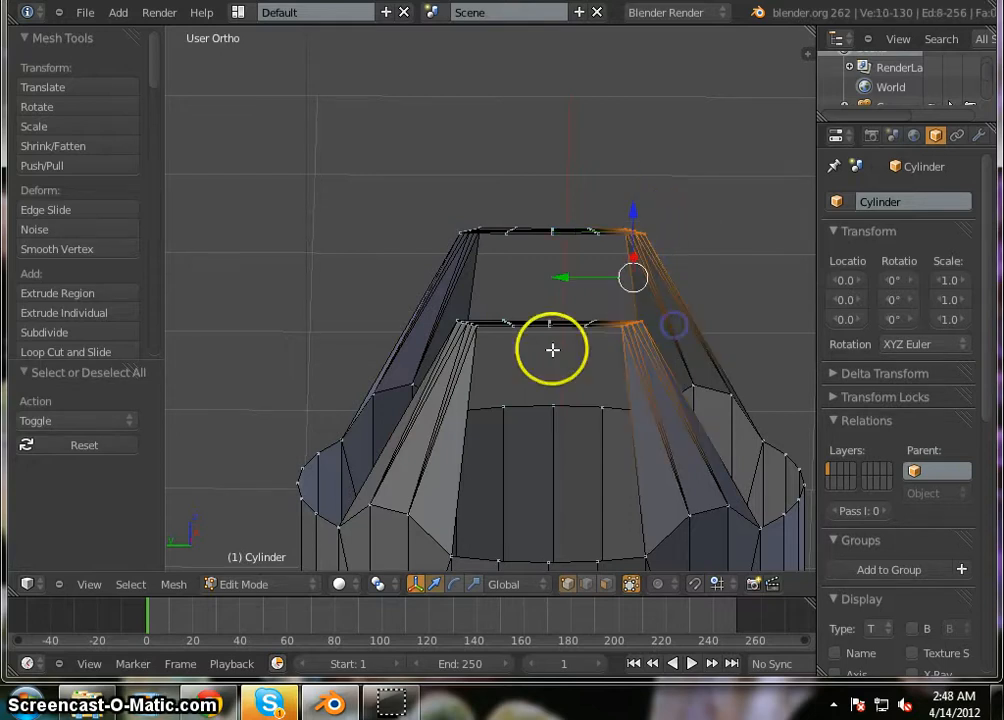
pyautogui.keyDown('ctrl'); pyautogui.moveTo(459, 348); pyautogui.dragTo(456, 343); pyautogui.keyUp('ctrl')
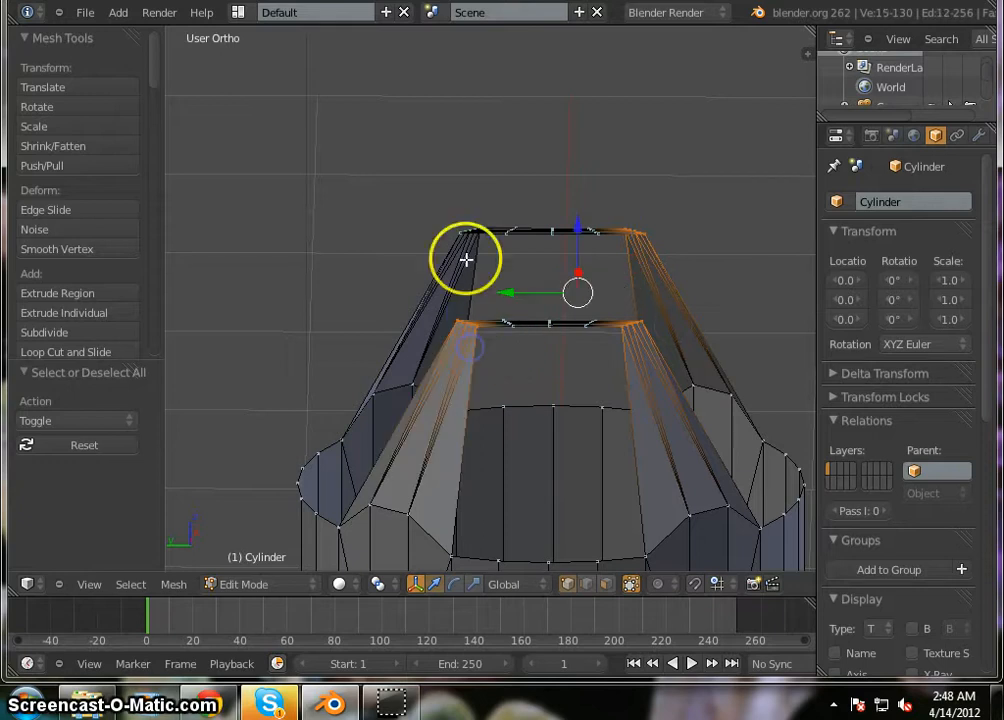
pyautogui.keyDown('ctrl'); pyautogui.moveTo(452, 245); pyautogui.dragTo(456, 247); pyautogui.keyUp('ctrl')
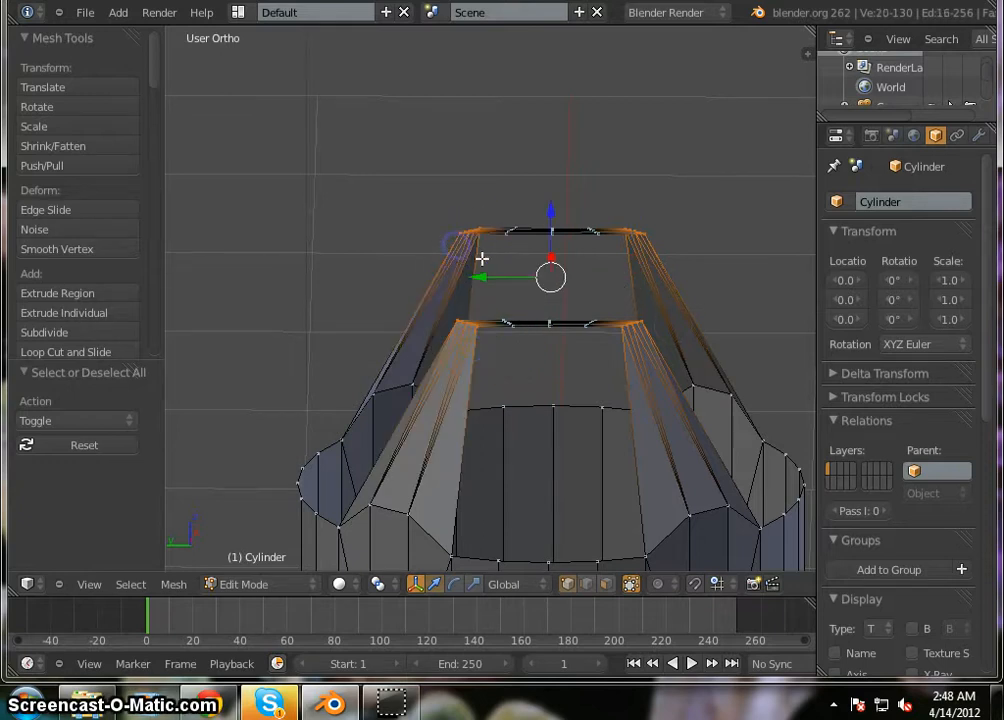
pyautogui.moveTo(672, 291)
pyautogui.mouseDown(button='middle')
pyautogui.moveTo(545, 273)
pyautogui.moveTo(467, 287)
pyautogui.moveTo(490, 267)
pyautogui.moveTo(475, 260)
pyautogui.moveTo(629, 269)
pyautogui.moveTo(672, 261)
pyautogui.mouseUp(button='middle')
pyautogui.moveTo(553, 212); pyautogui.dragTo(562, 279)
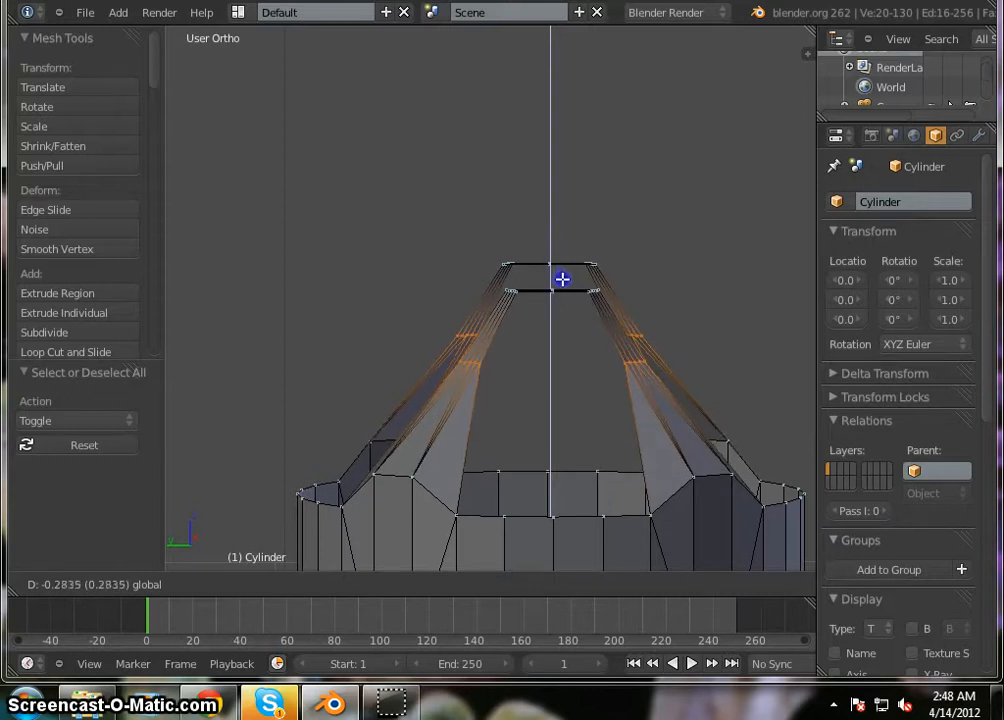
pyautogui.click(562, 279)
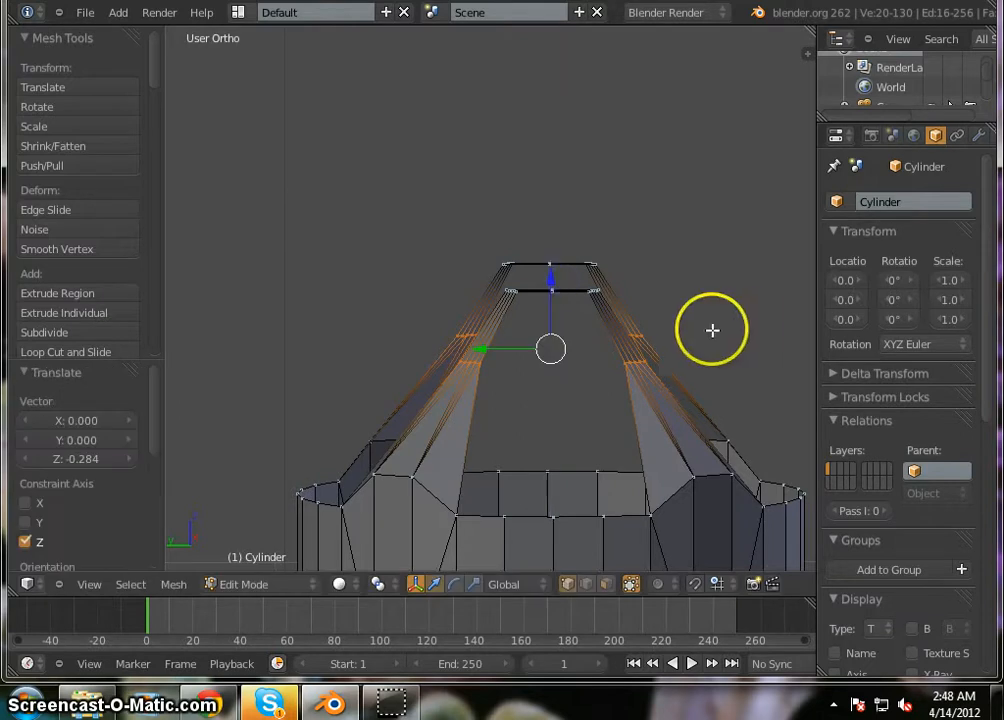
# Select the vertex rows on either side of the centre of both bridges and lower them about 0.148 along Z.
pyautogui.moveTo(713, 329)
pyautogui.mouseDown(button='middle')
pyautogui.moveTo(387, 325)
pyautogui.moveTo(468, 341)
pyautogui.moveTo(708, 328)
pyautogui.mouseUp(button='middle')
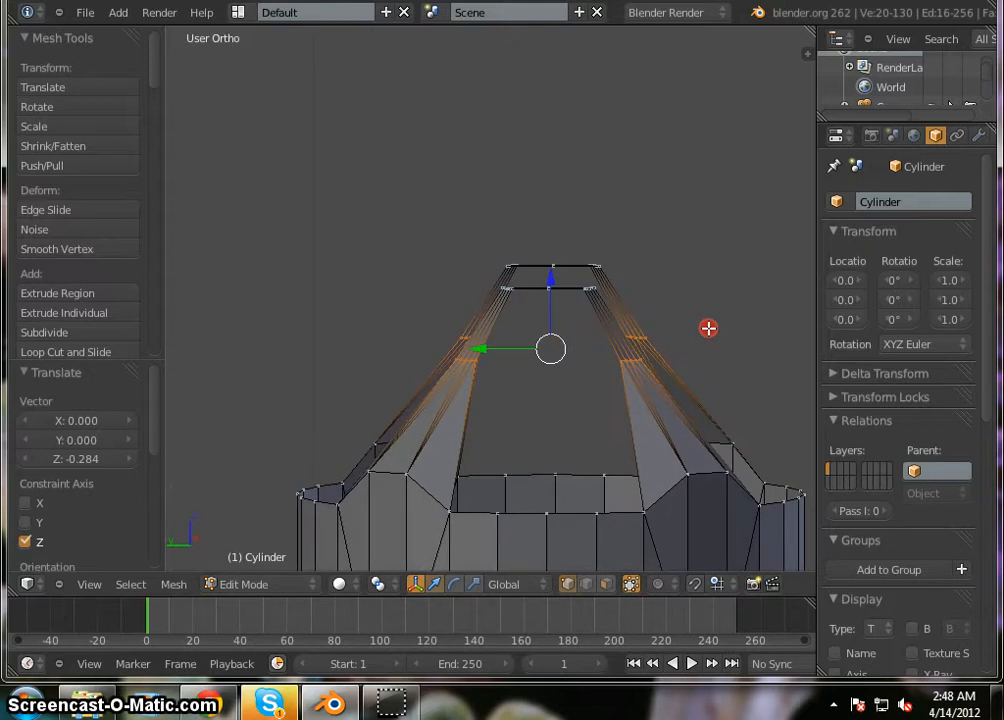
pyautogui.press('a')
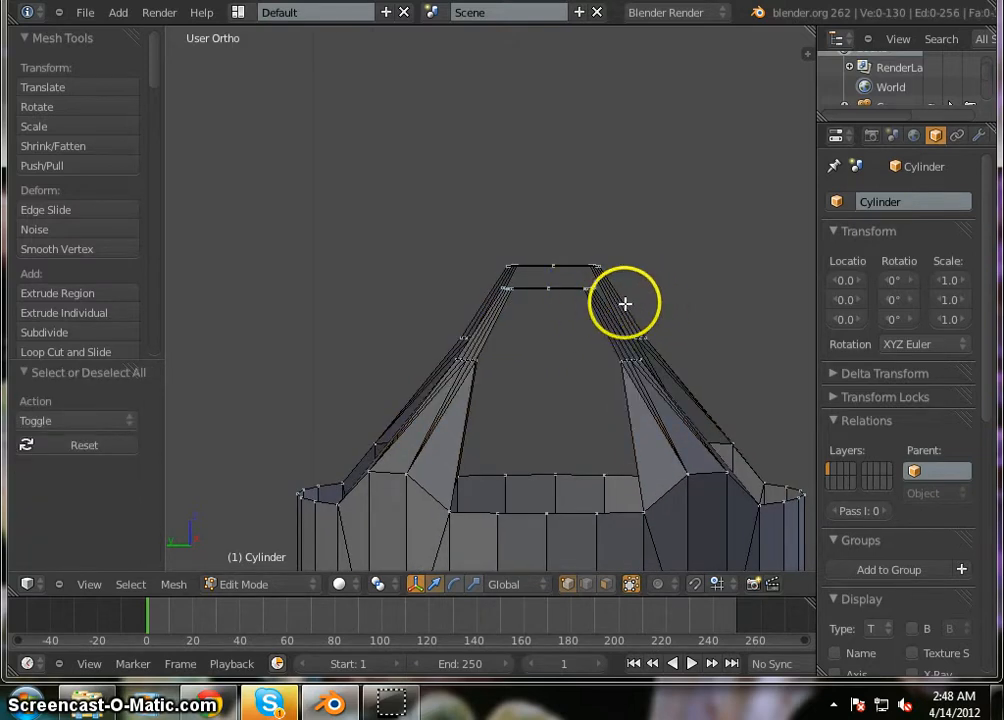
pyautogui.rightClick(593, 253)
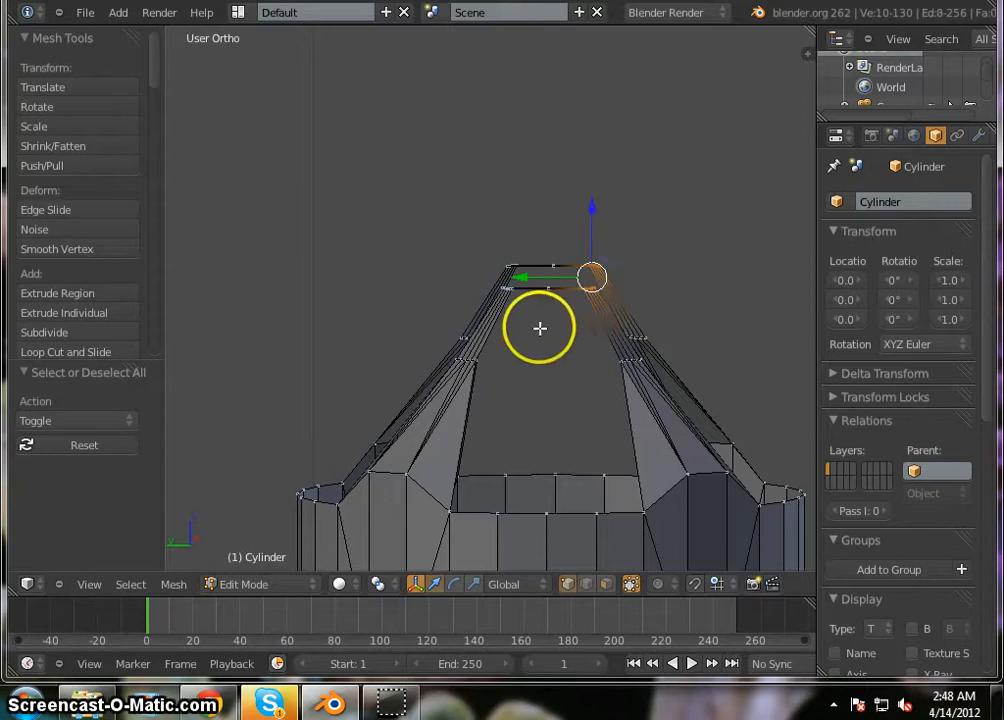
pyautogui.keyDown('ctrl'); pyautogui.moveTo(505, 302); pyautogui.dragTo(509, 301); pyautogui.keyUp('ctrl')
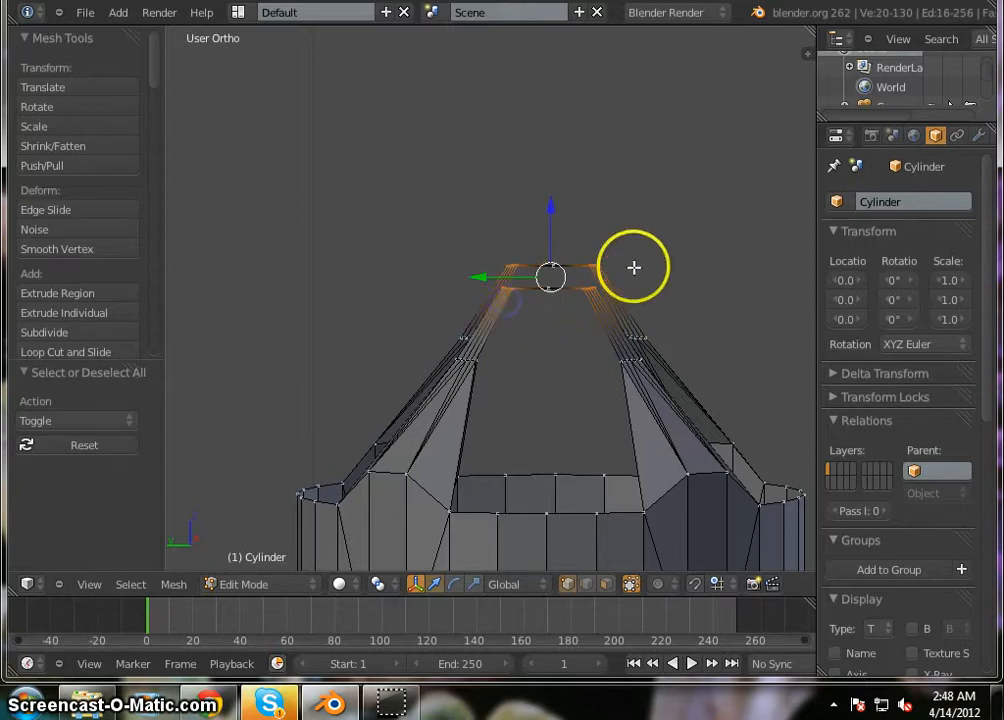
pyautogui.moveTo(634, 267)
pyautogui.mouseDown(button='middle')
pyautogui.moveTo(621, 345)
pyautogui.moveTo(645, 337)
pyautogui.moveTo(669, 280)
pyautogui.moveTo(659, 262)
pyautogui.mouseUp(button='middle')
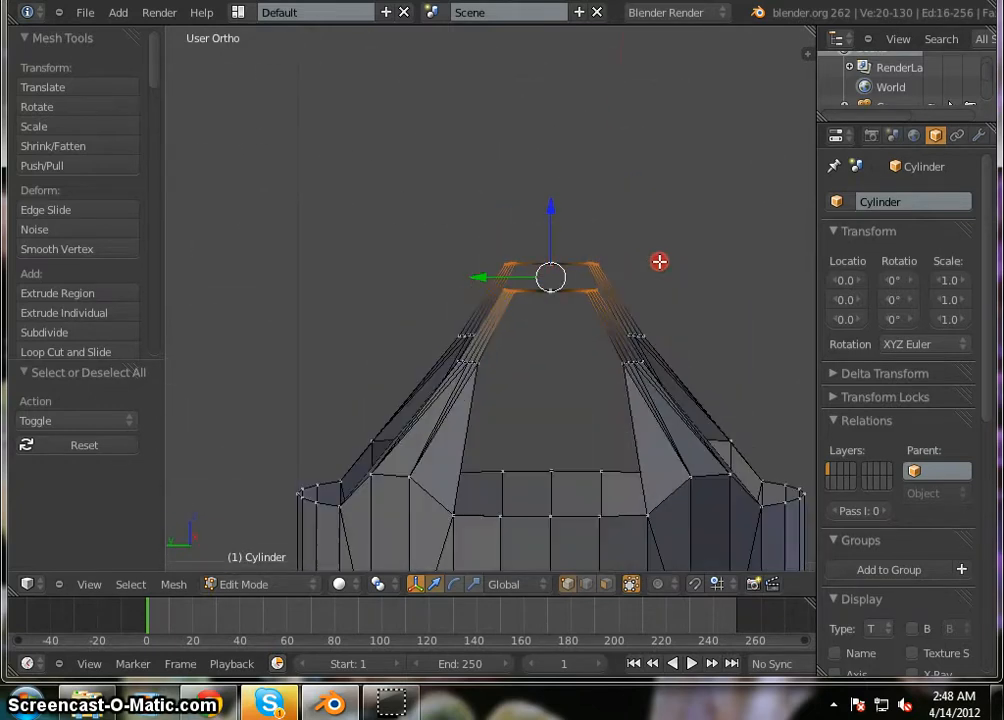
pyautogui.moveTo(553, 208); pyautogui.dragTo(553, 236)
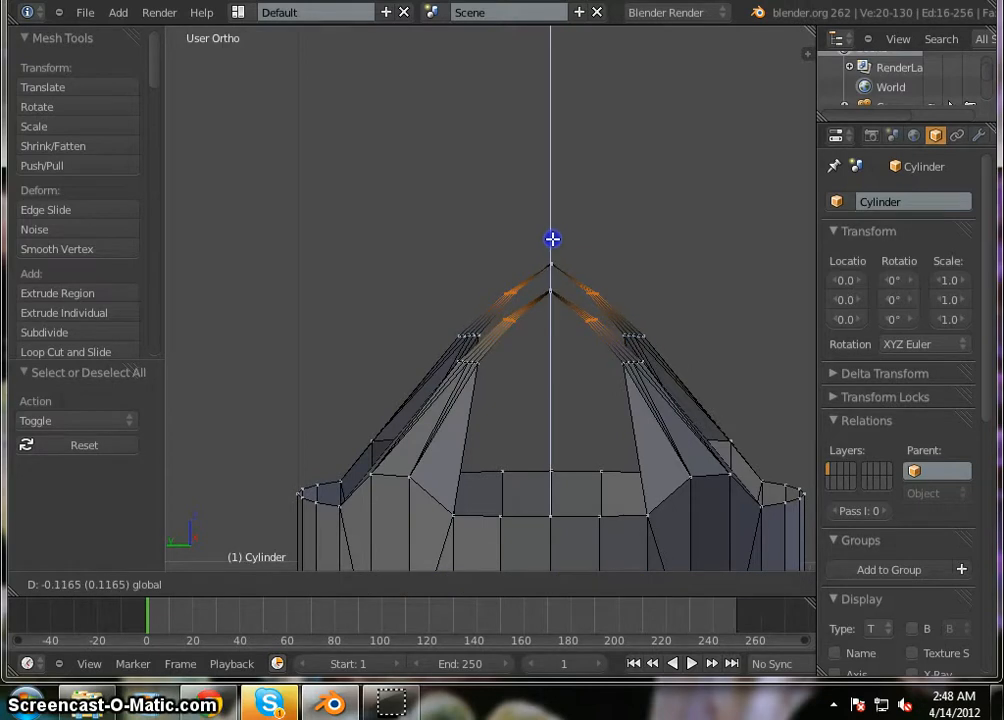
pyautogui.moveTo(552, 241); pyautogui.dragTo(552, 245)
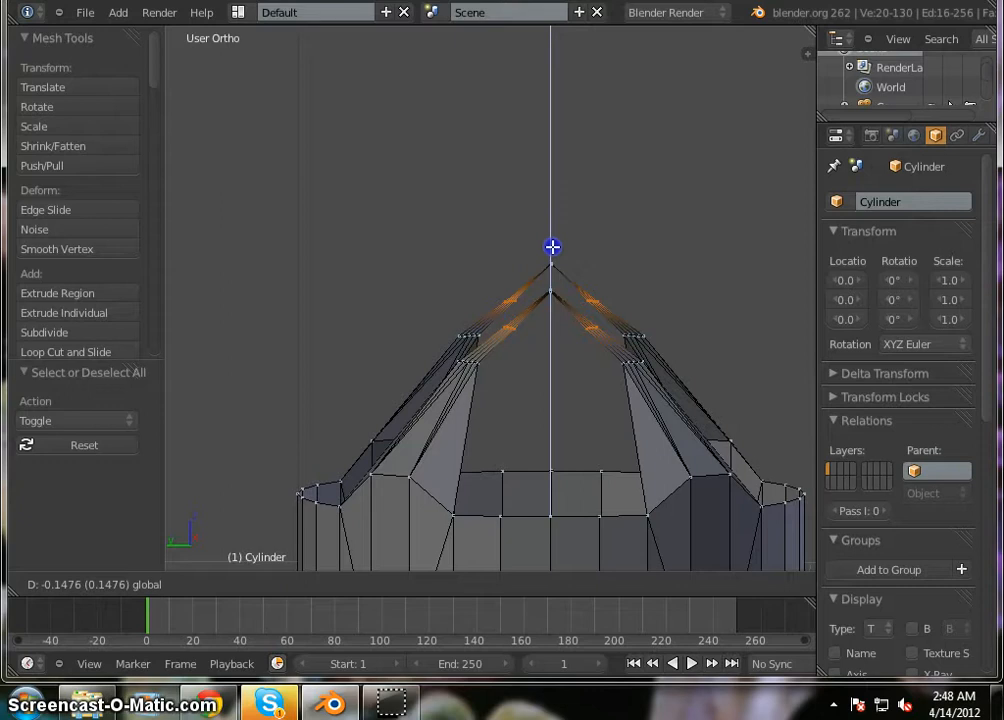
pyautogui.moveTo(552, 246); pyautogui.dragTo(552, 247)
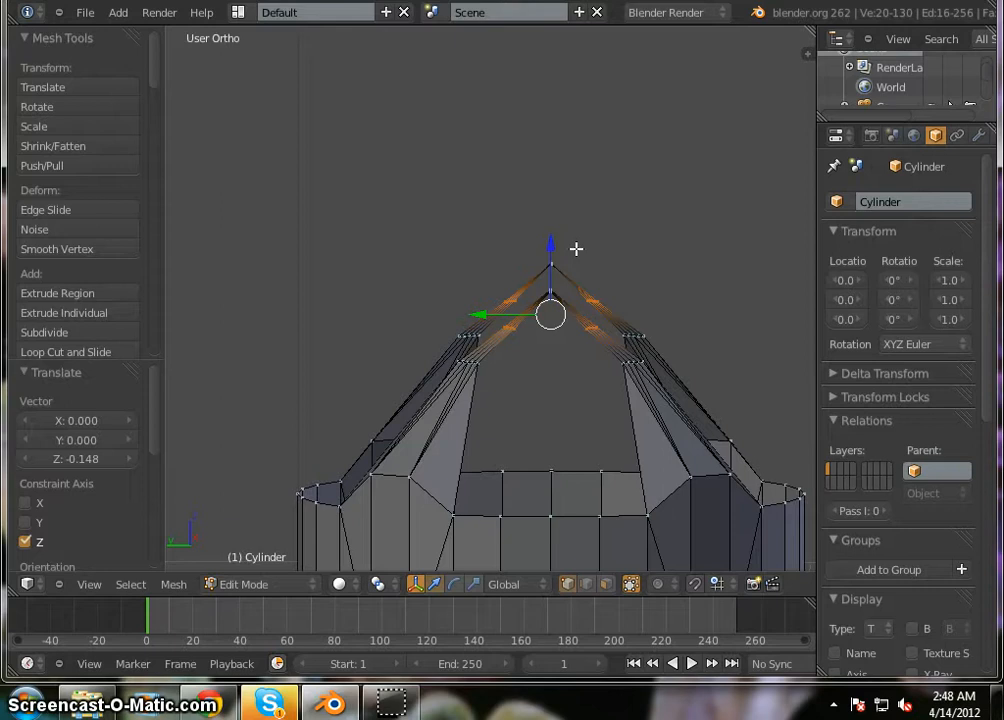
# Select all the centre peak vertices of both bridges and lower them about 0.099 along Z to round the arches.
pyautogui.press('a')
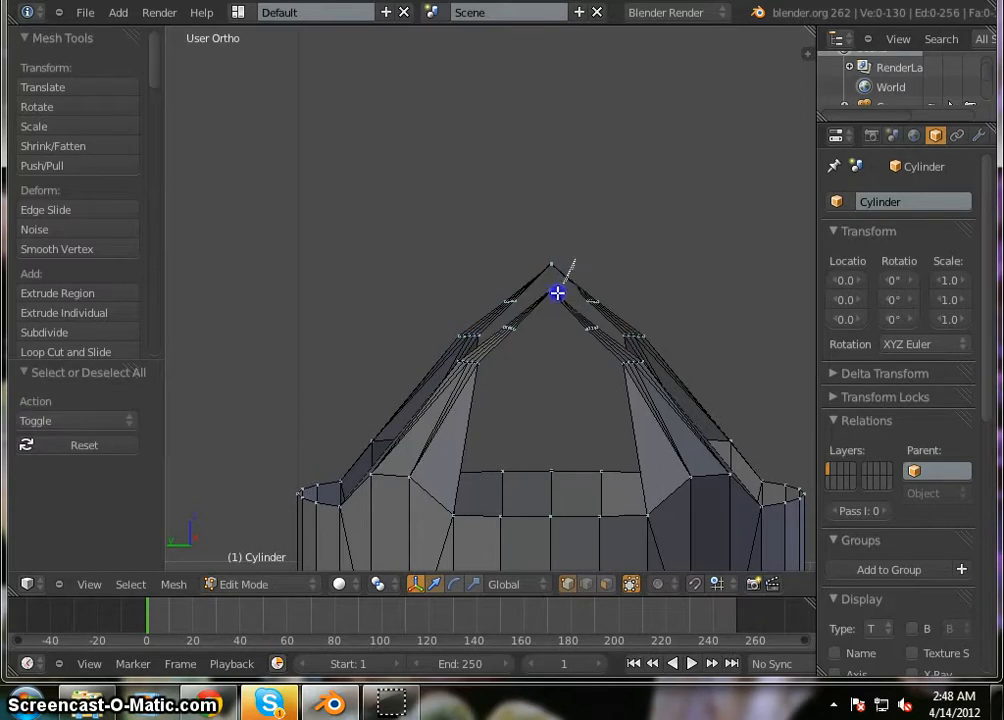
pyautogui.keyDown('ctrl'); pyautogui.moveTo(538, 276); pyautogui.dragTo(551, 231); pyautogui.keyUp('ctrl')
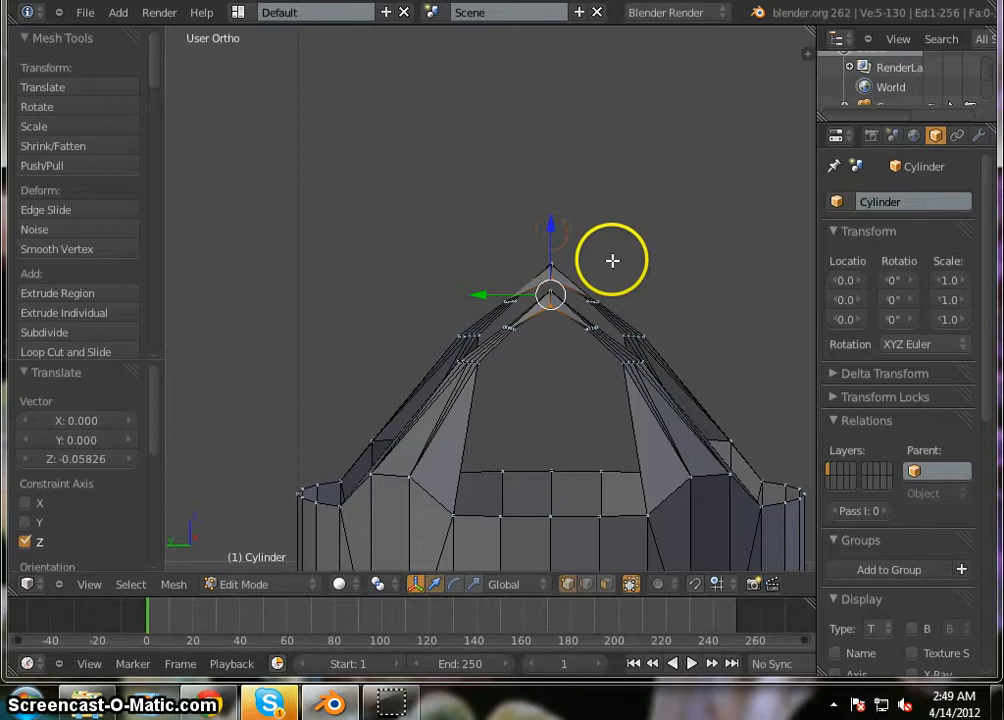
pyautogui.moveTo(632, 262)
pyautogui.mouseDown(button='middle')
pyautogui.moveTo(613, 315)
pyautogui.moveTo(629, 320)
pyautogui.moveTo(623, 383)
pyautogui.moveTo(620, 358)
pyautogui.mouseUp(button='middle')
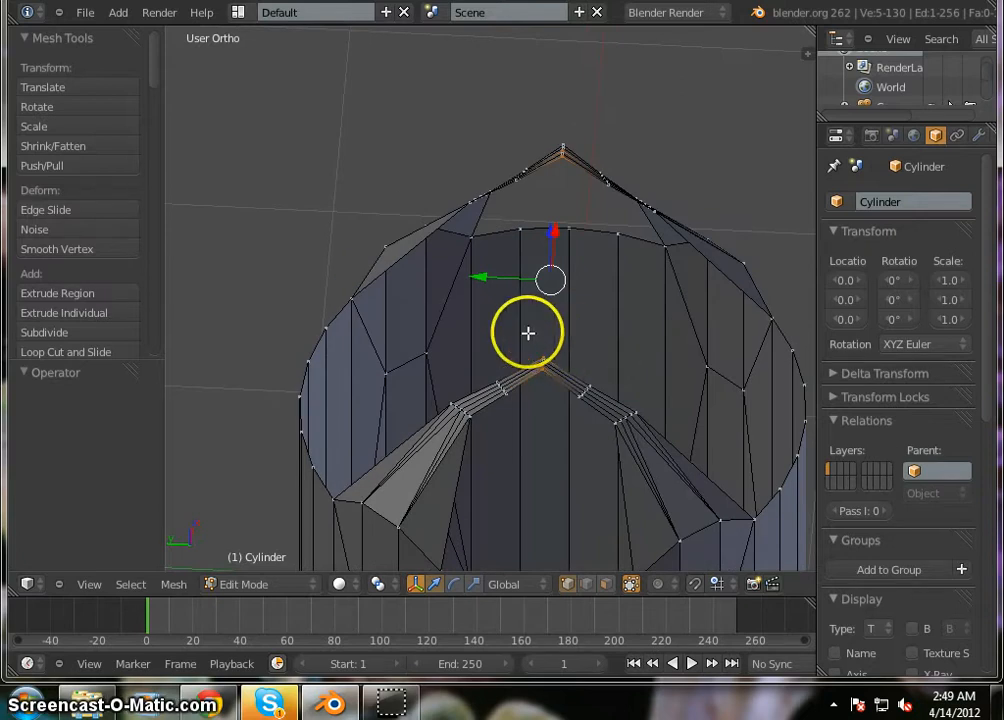
pyautogui.keyDown('shift'); pyautogui.rightClick(538, 365); pyautogui.keyUp('shift')
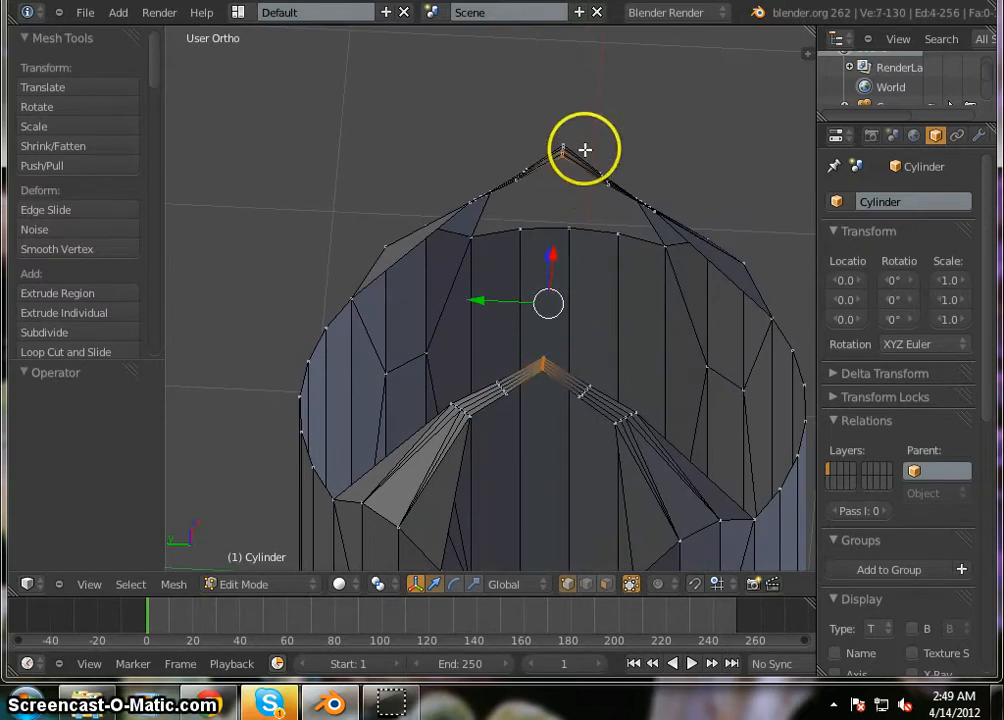
pyautogui.keyDown('shift'); pyautogui.rightClick(556, 120); pyautogui.keyUp('shift')
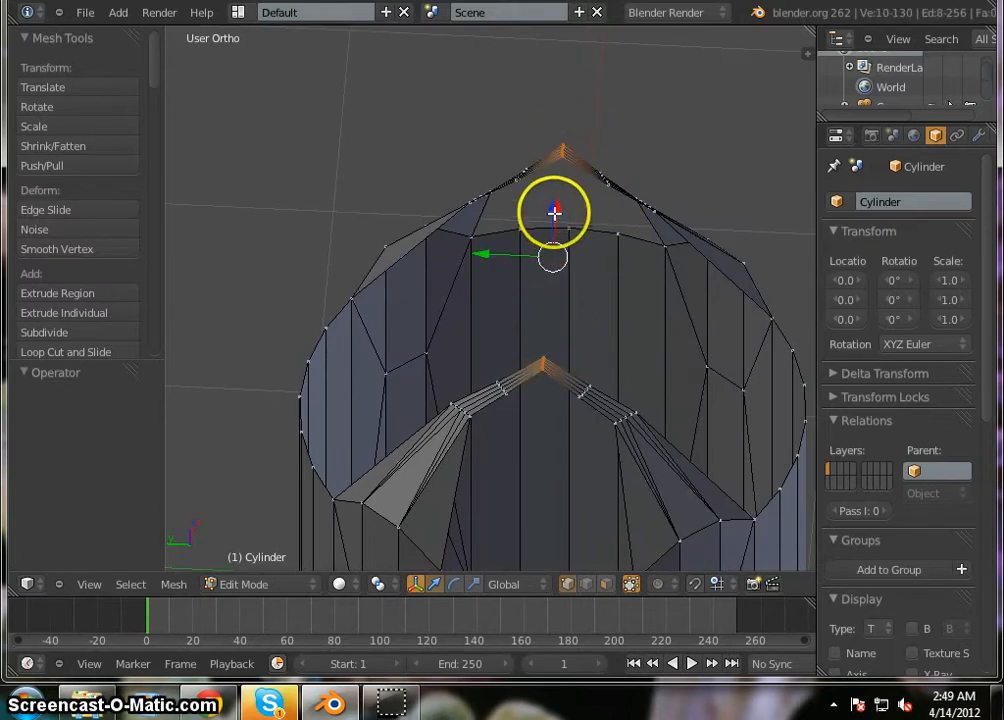
pyautogui.moveTo(549, 258); pyautogui.dragTo(554, 202, button='middle')
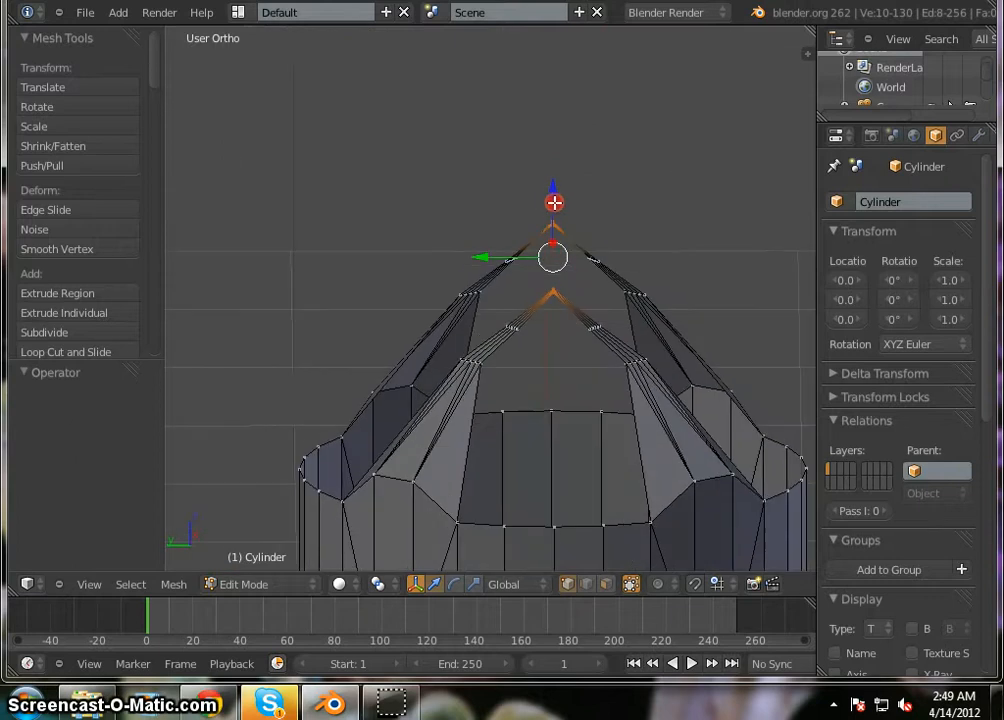
pyautogui.press('g')
pyautogui.press('z')
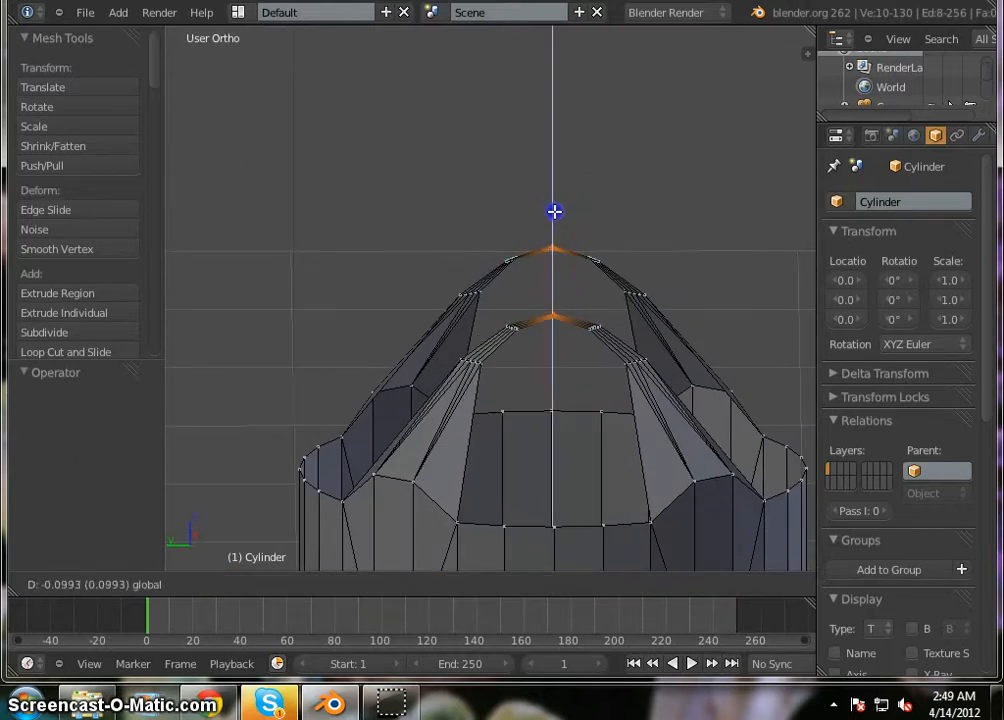
pyautogui.click(630, 256)
# Select the end vertex rows on both sides of the -X arch and, in front view, move them about -0.015 along X.
pyautogui.moveTo(630, 256); pyautogui.dragTo(440, 228, button='middle')
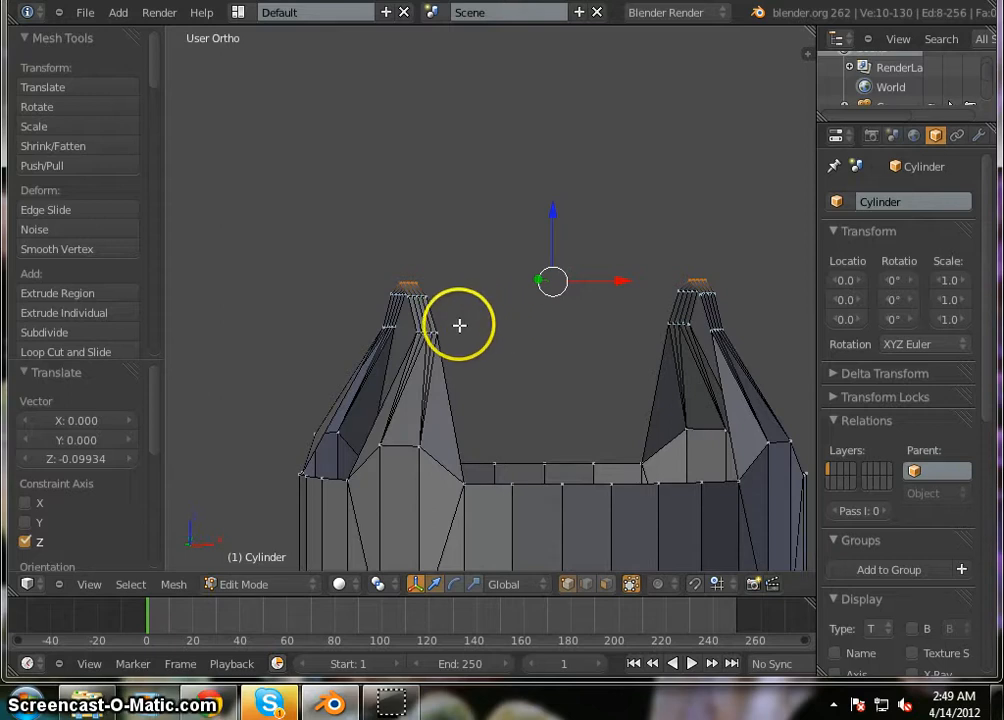
pyautogui.press('a')
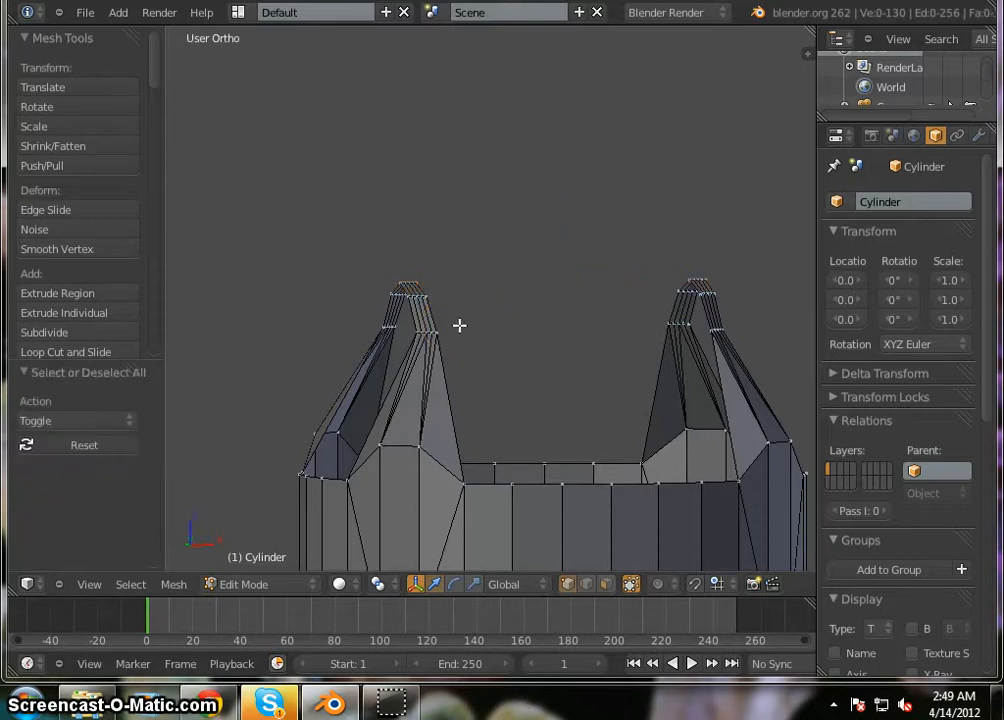
pyautogui.moveTo(409, 328); pyautogui.dragTo(470, 352)
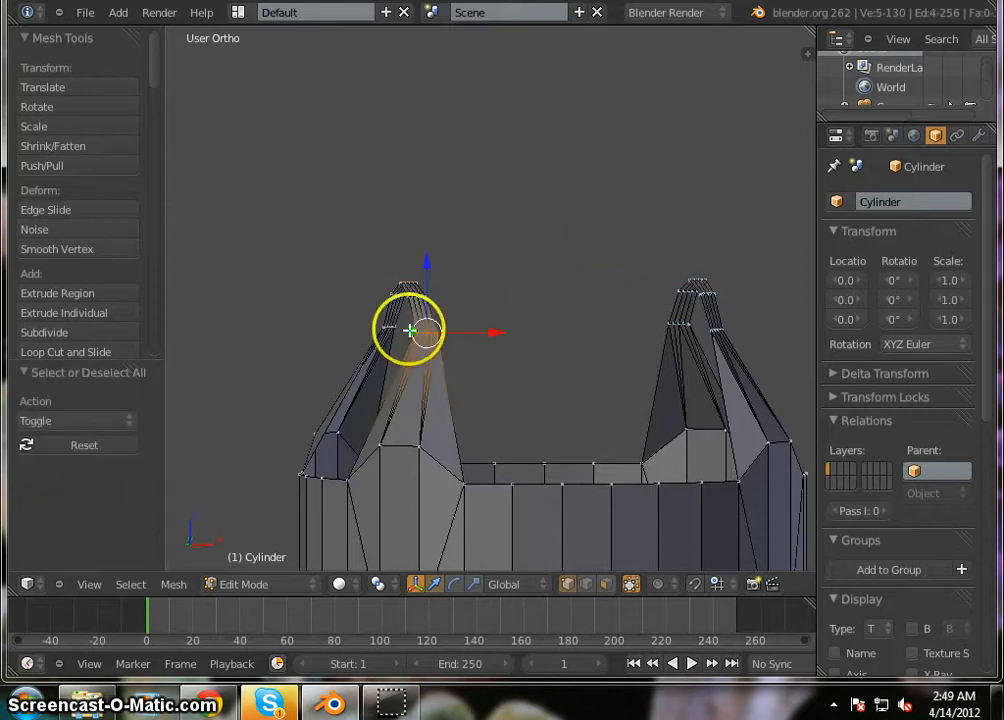
pyautogui.press('g')
pyautogui.click(373, 333)
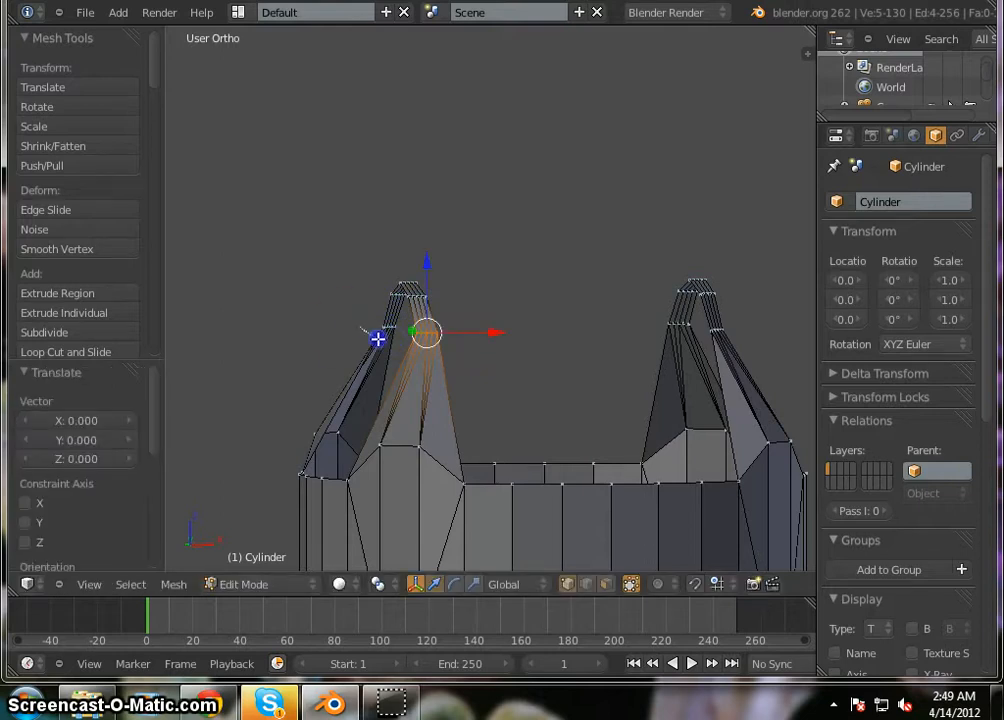
pyautogui.keyDown('ctrl'); pyautogui.moveTo(407, 325); pyautogui.dragTo(379, 315); pyautogui.keyUp('ctrl')
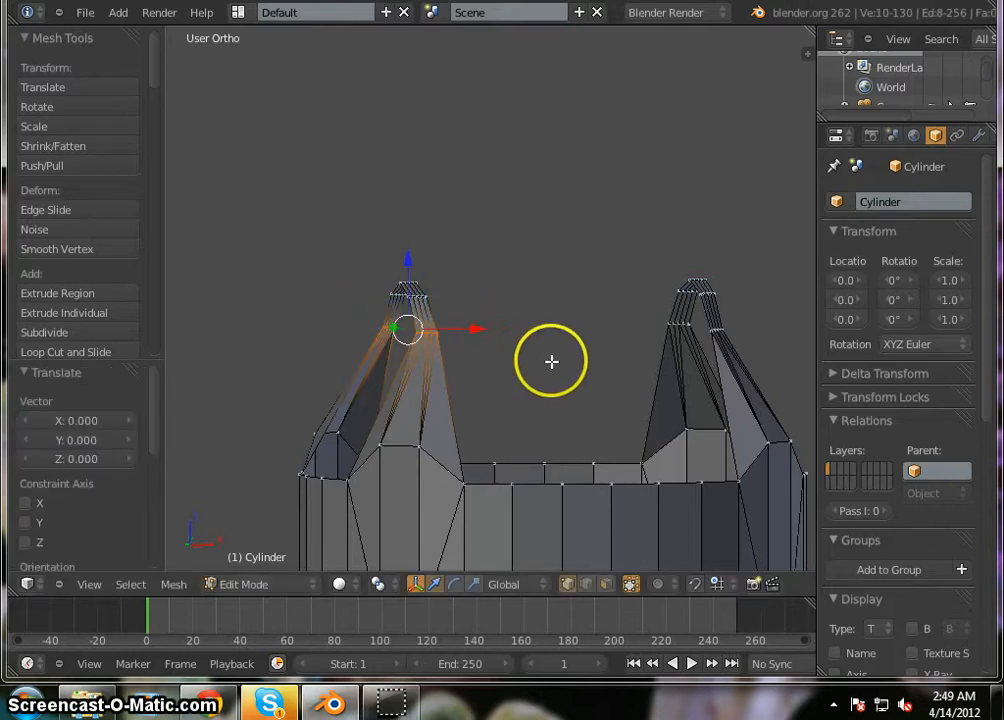
pyautogui.moveTo(551, 361); pyautogui.dragTo(525, 362, button='middle')
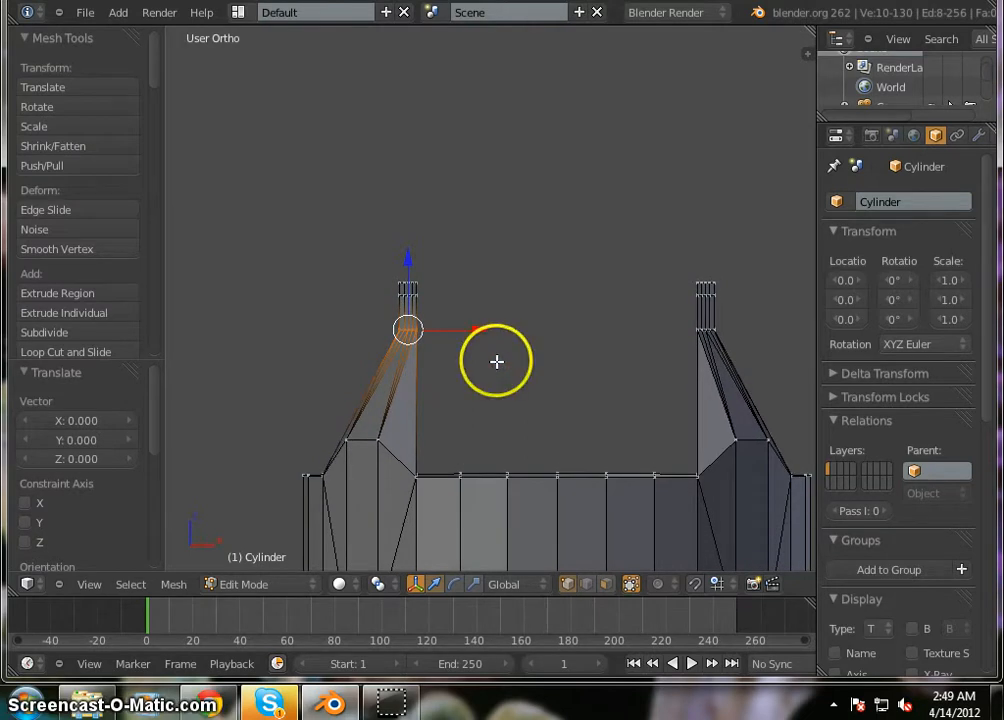
pyautogui.press('KP_1')
pyautogui.moveTo(480, 333); pyautogui.dragTo(480, 336)
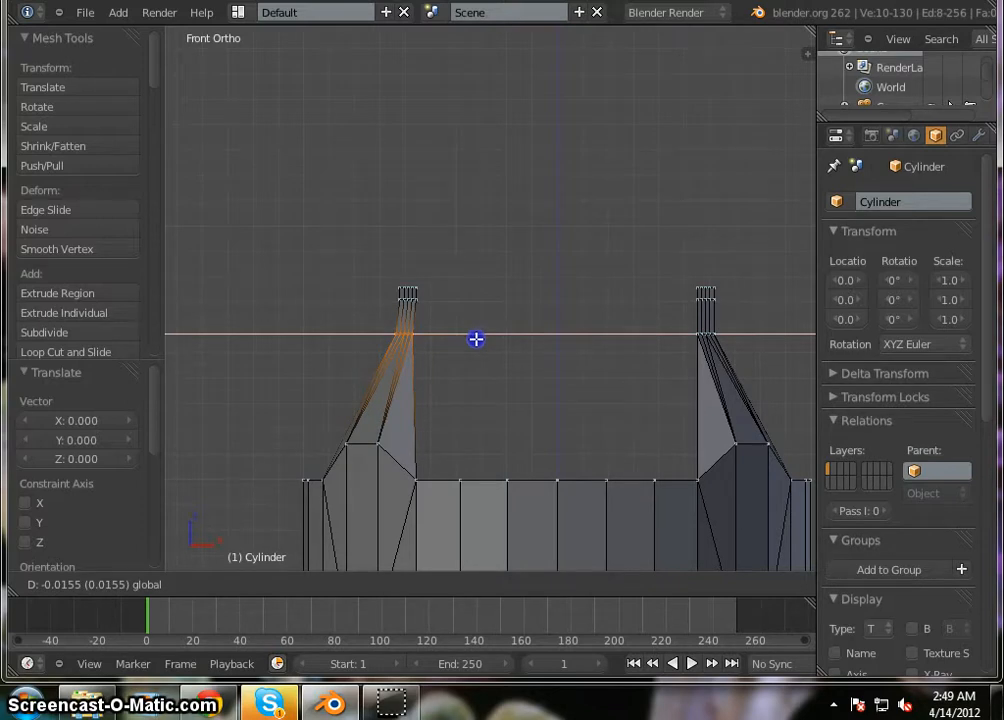
pyautogui.moveTo(476, 339); pyautogui.dragTo(475, 338)
# Nudge the same -X arch end rows a further -0.014 or so along X.
pyautogui.moveTo(475, 338); pyautogui.dragTo(545, 331, button='middle')
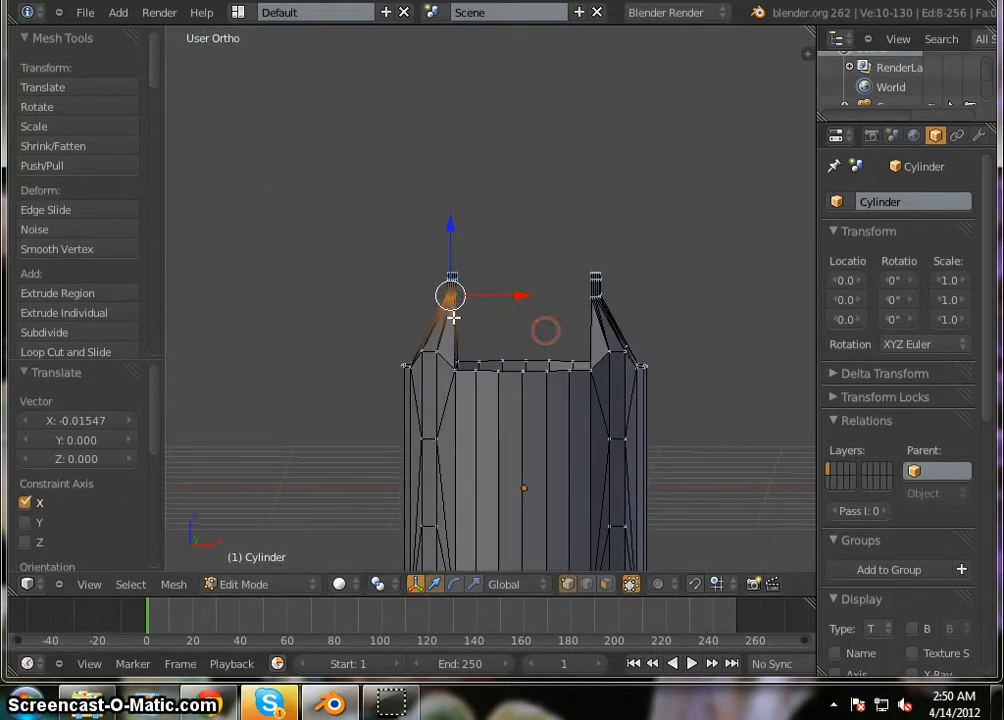
pyautogui.keyDown('ctrl'); pyautogui.moveTo(453, 317); pyautogui.dragTo(445, 299, button='middle'); pyautogui.keyUp('ctrl')
pyautogui.scroll(1, 445, 299)
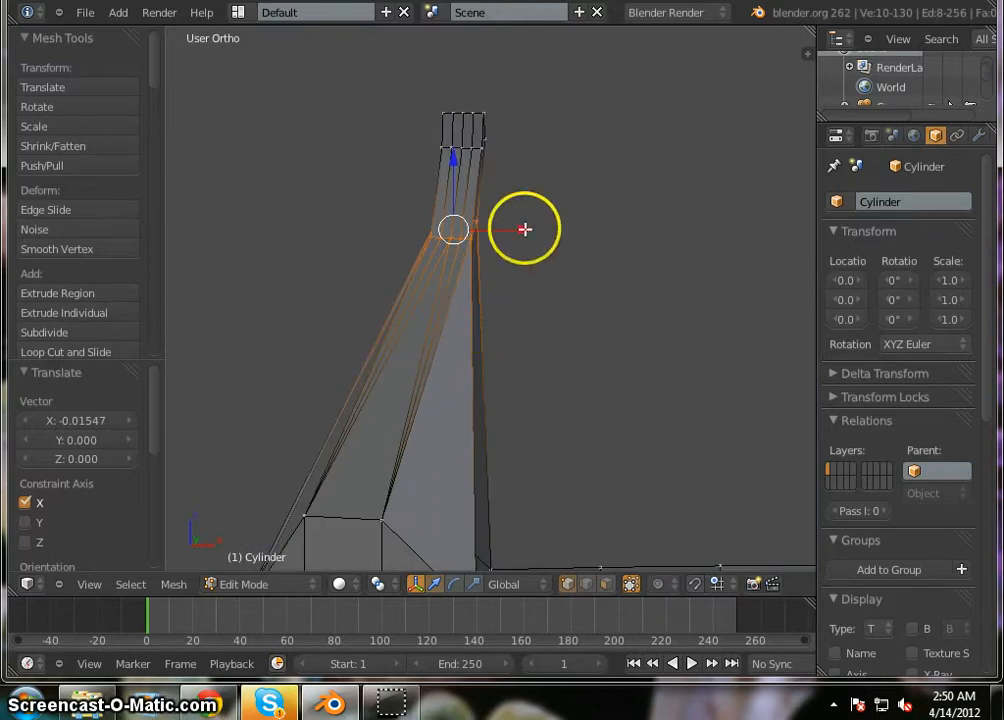
pyautogui.moveTo(524, 231); pyautogui.dragTo(517, 230)
pyautogui.moveTo(484, 289); pyautogui.dragTo(433, 282, button='middle')
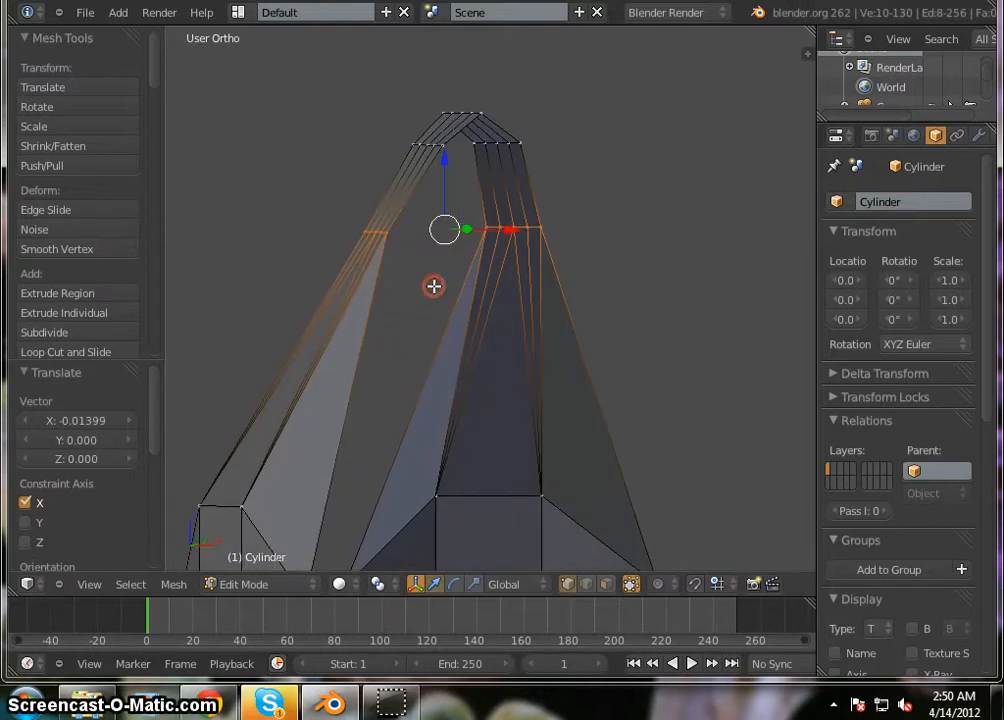
# Select the vertex rows on both sides of the -X arch's peak and, in front view, move them about -0.006 along X.
pyautogui.press('a')
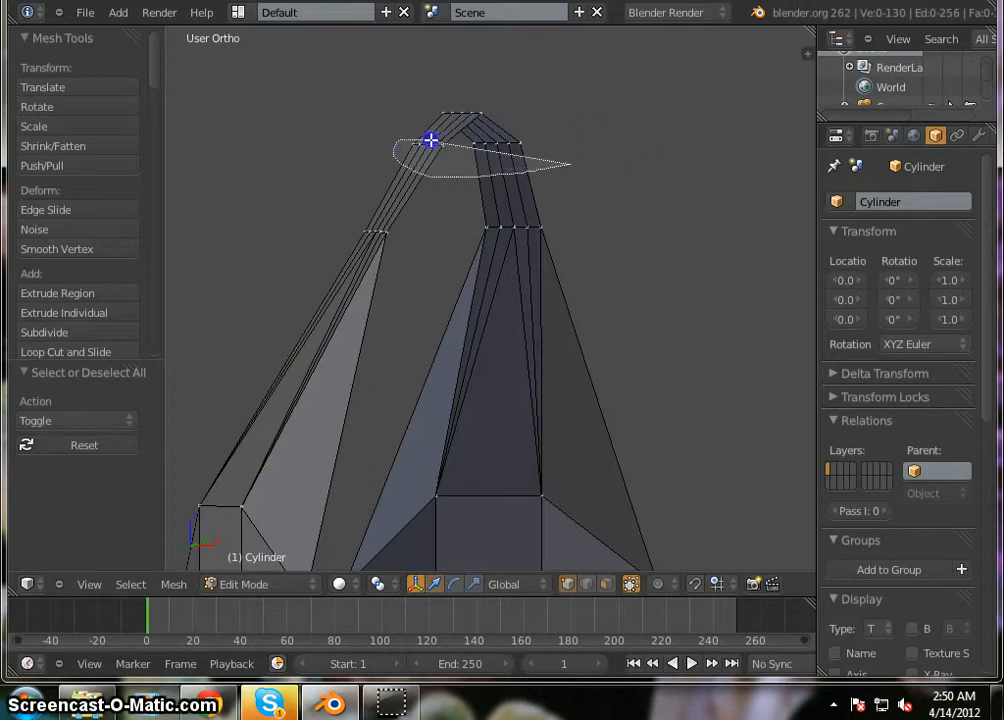
pyautogui.keyDown('ctrl'); pyautogui.moveTo(490, 128); pyautogui.dragTo(490, 129); pyautogui.keyUp('ctrl')
pyautogui.moveTo(543, 148); pyautogui.dragTo(470, 252, button='middle')
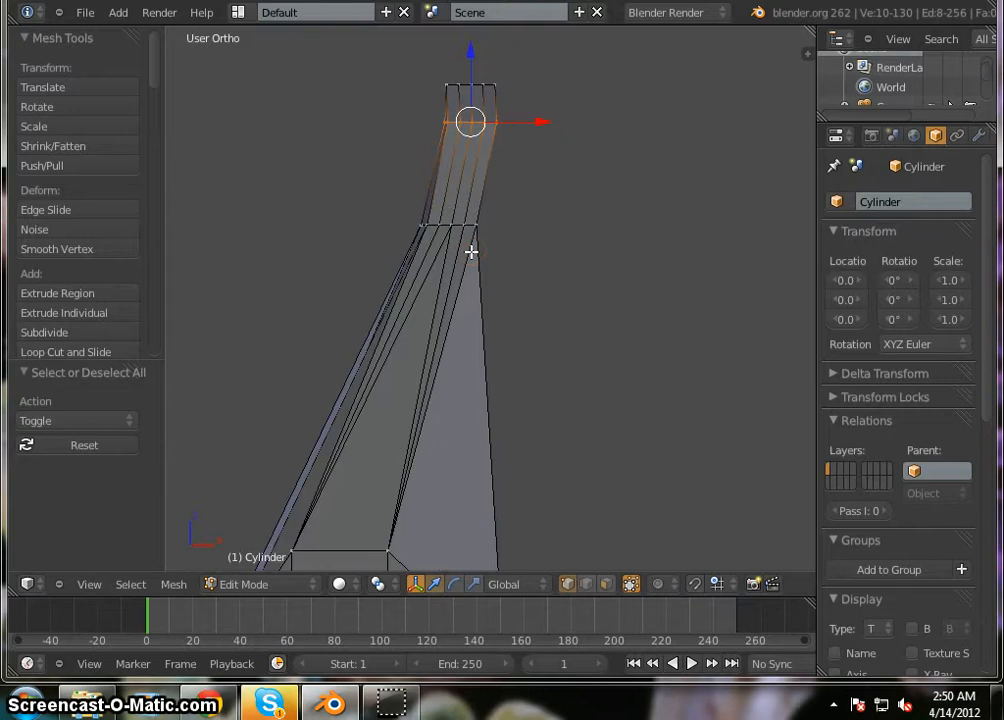
pyautogui.press('KP_1')
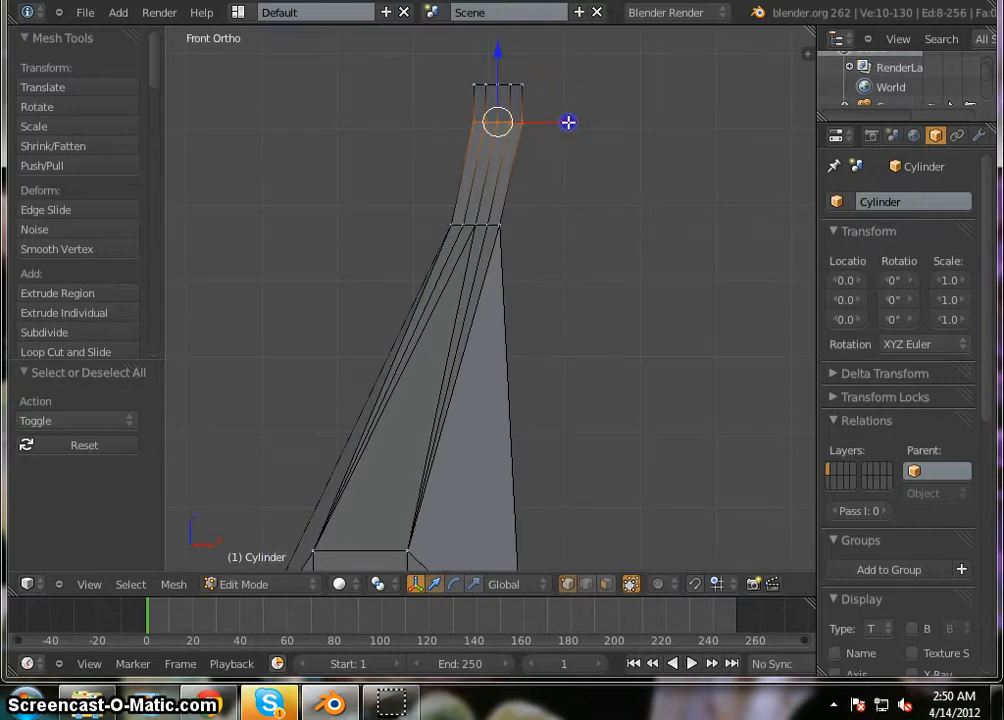
pyautogui.moveTo(568, 122); pyautogui.dragTo(565, 118)
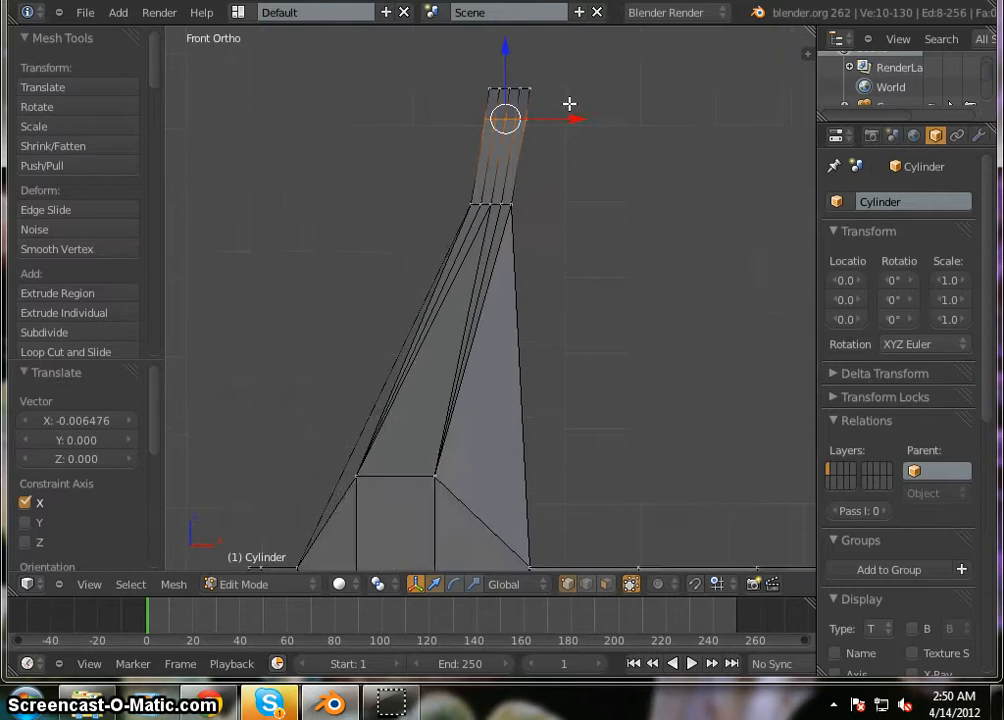
# Select the end vertex rows on both sides of the +X arch and, in front view, move them about 0.040 along X.
pyautogui.scroll(-2, 596, 300)
pyautogui.moveTo(596, 300)
pyautogui.mouseDown(button='middle')
pyautogui.moveTo(596, 341)
pyautogui.moveTo(739, 293)
pyautogui.moveTo(569, 294)
pyautogui.moveTo(610, 287)
pyautogui.mouseUp(button='middle')
pyautogui.scroll(-6, 566, 233)
pyautogui.scroll(3, 706, 222)
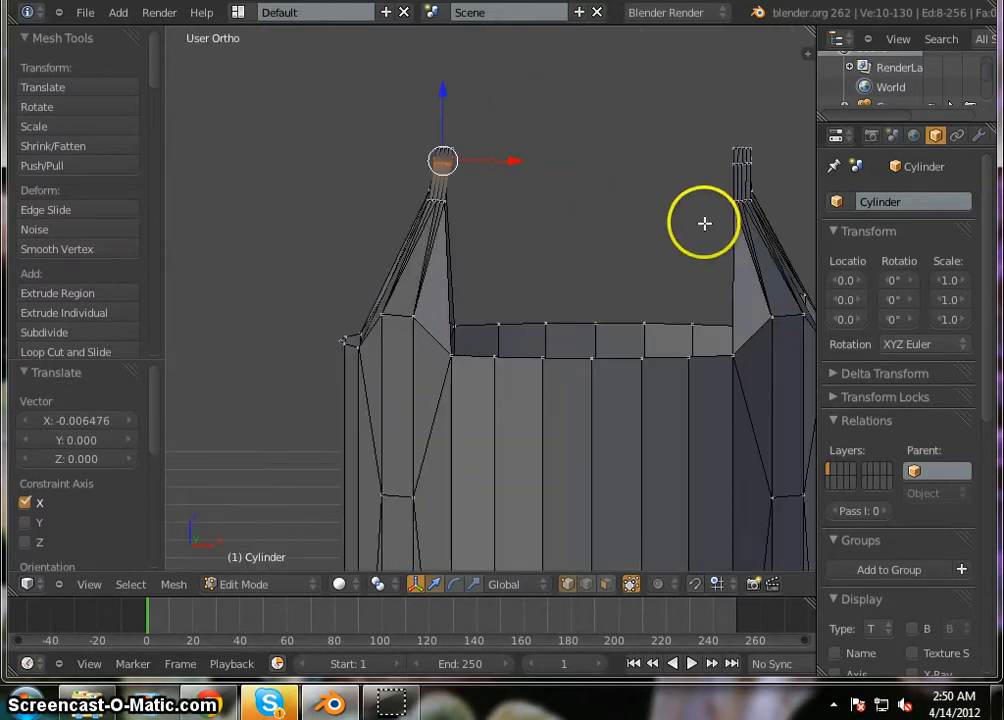
pyautogui.scroll(-1, 596, 253)
pyautogui.scroll(1, 630, 255)
pyautogui.scroll(-2, 629, 256)
pyautogui.scroll(3, 740, 247)
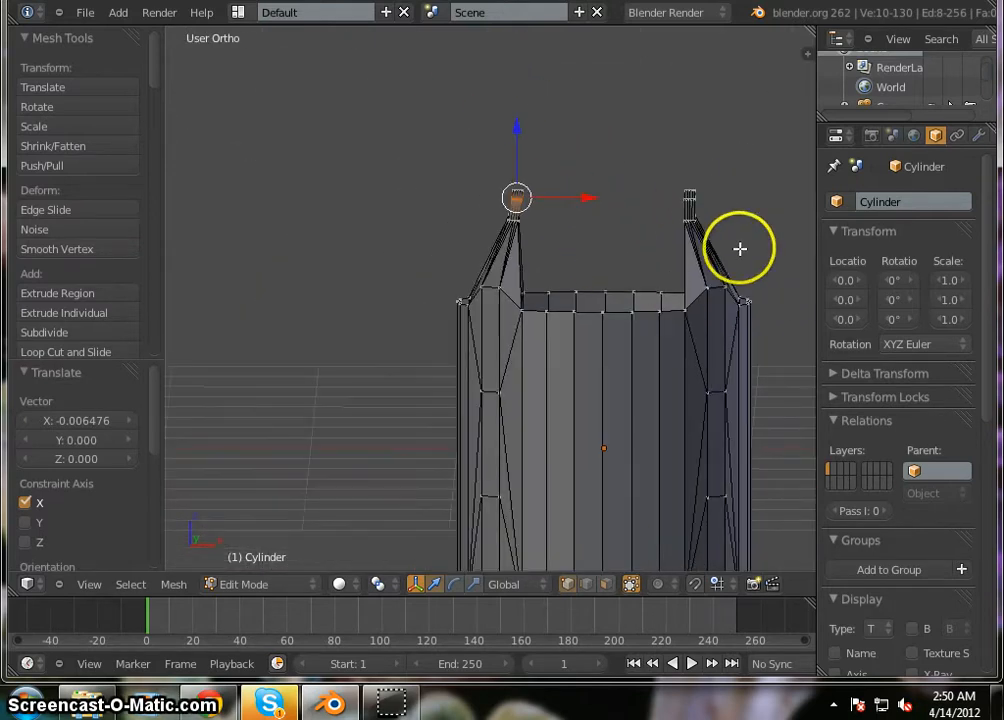
pyautogui.scroll(1, 721, 239)
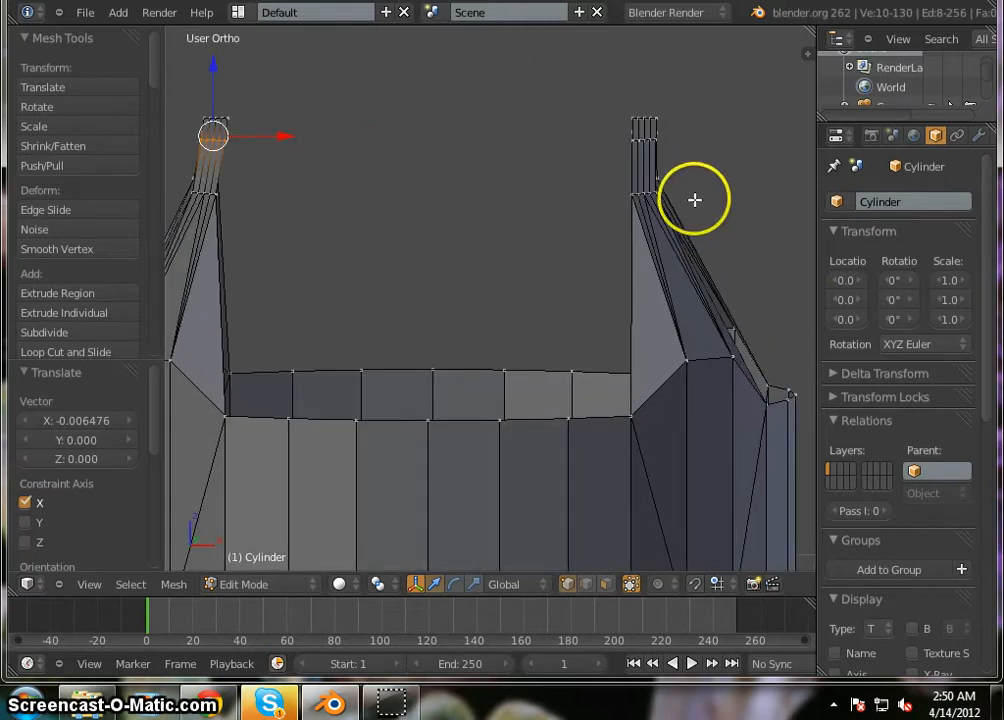
pyautogui.moveTo(513, 219); pyautogui.dragTo(539, 210, button='middle')
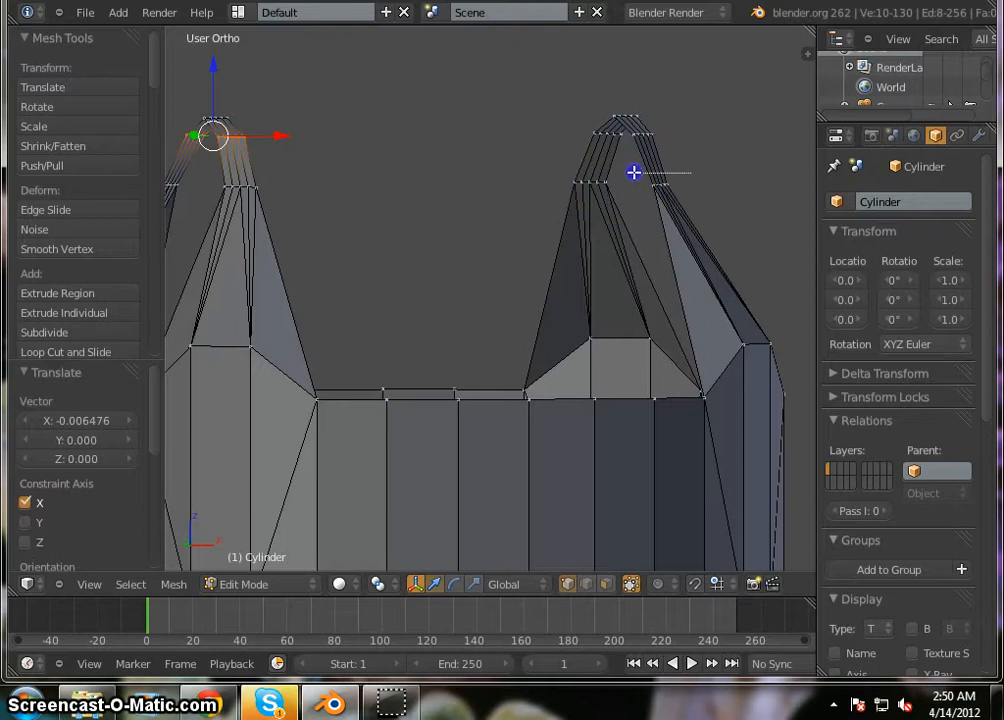
pyautogui.press('a')
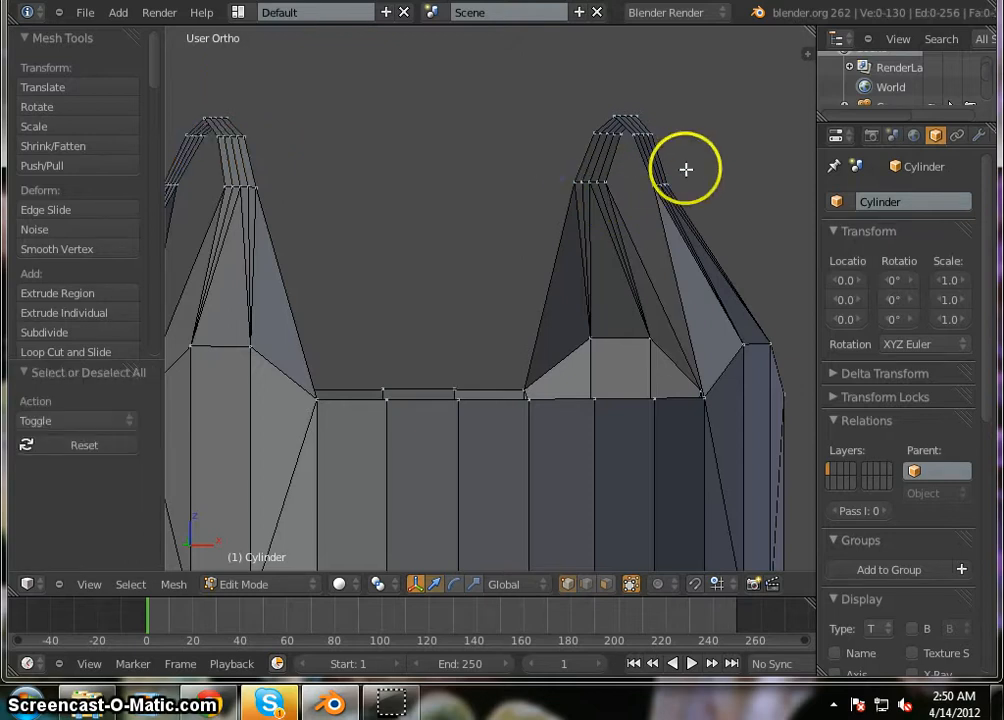
pyautogui.keyDown('ctrl'); pyautogui.moveTo(570, 169); pyautogui.dragTo(612, 203); pyautogui.keyUp('ctrl')
pyautogui.keyDown('ctrl'); pyautogui.moveTo(723, 204); pyautogui.dragTo(723, 204); pyautogui.keyUp('ctrl')
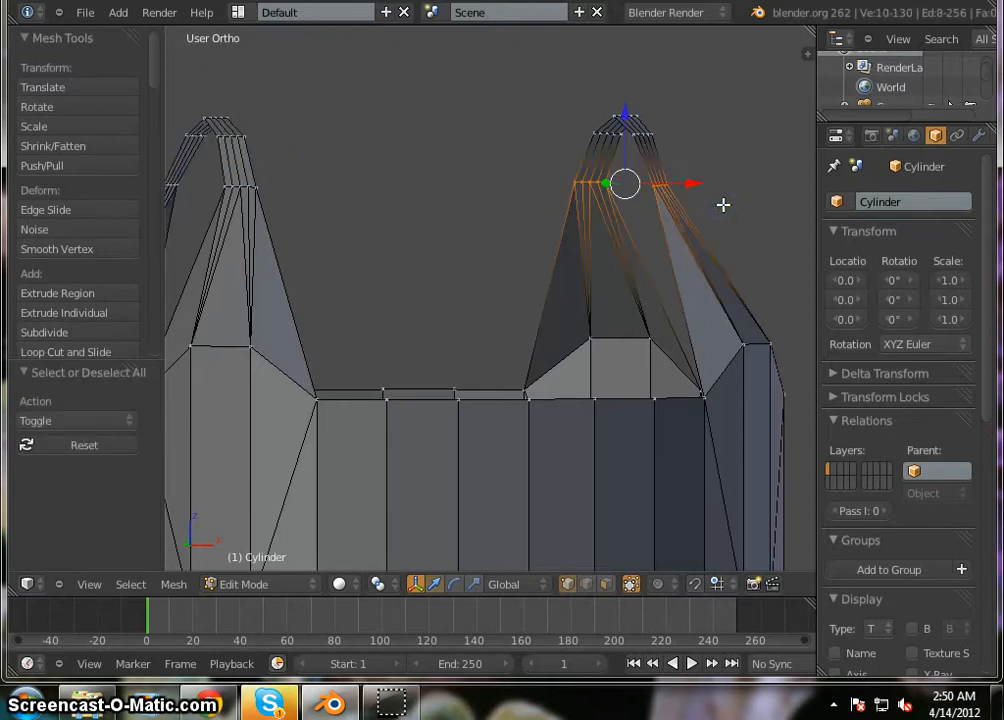
pyautogui.press('KP_1')
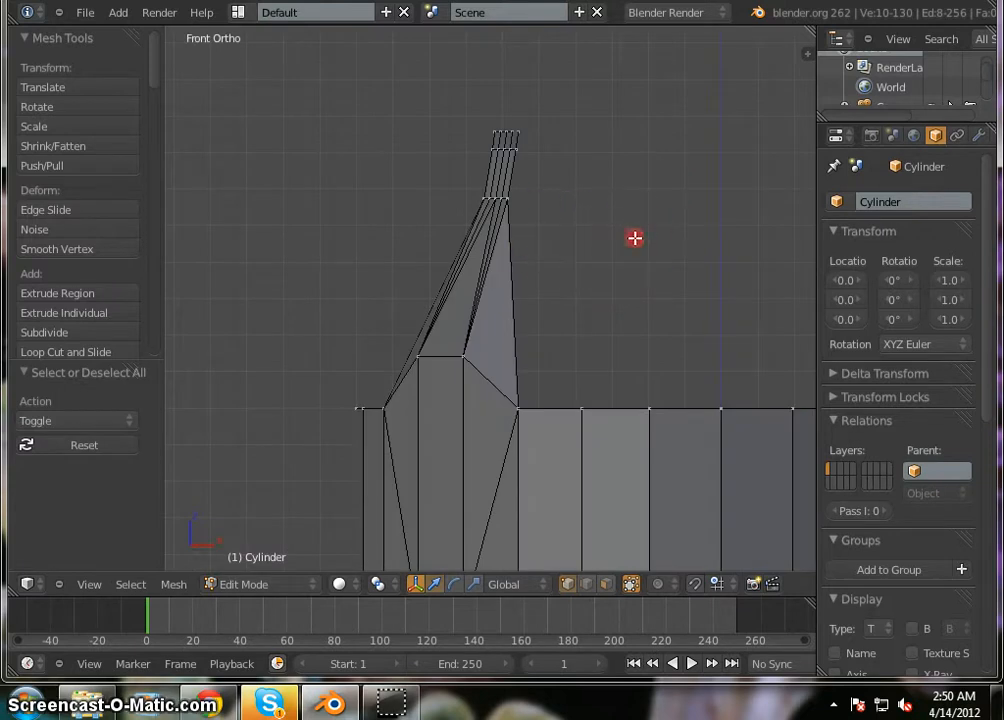
pyautogui.keyDown('shift'); pyautogui.moveTo(636, 238); pyautogui.dragTo(413, 230, button='middle'); pyautogui.keyUp('shift')
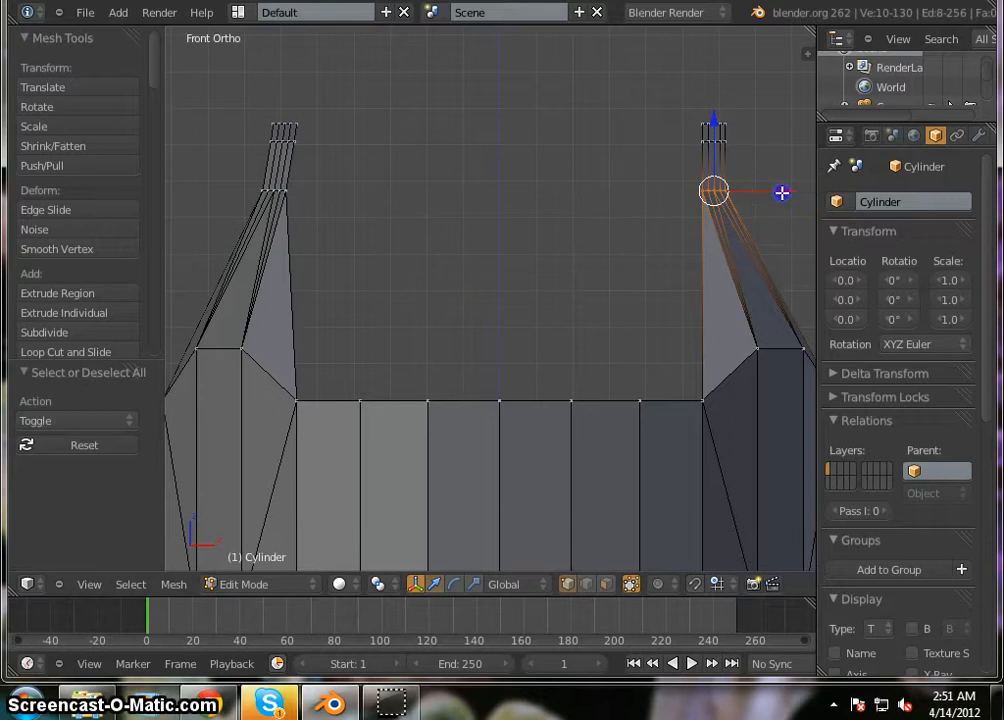
pyautogui.moveTo(782, 193); pyautogui.dragTo(797, 193)
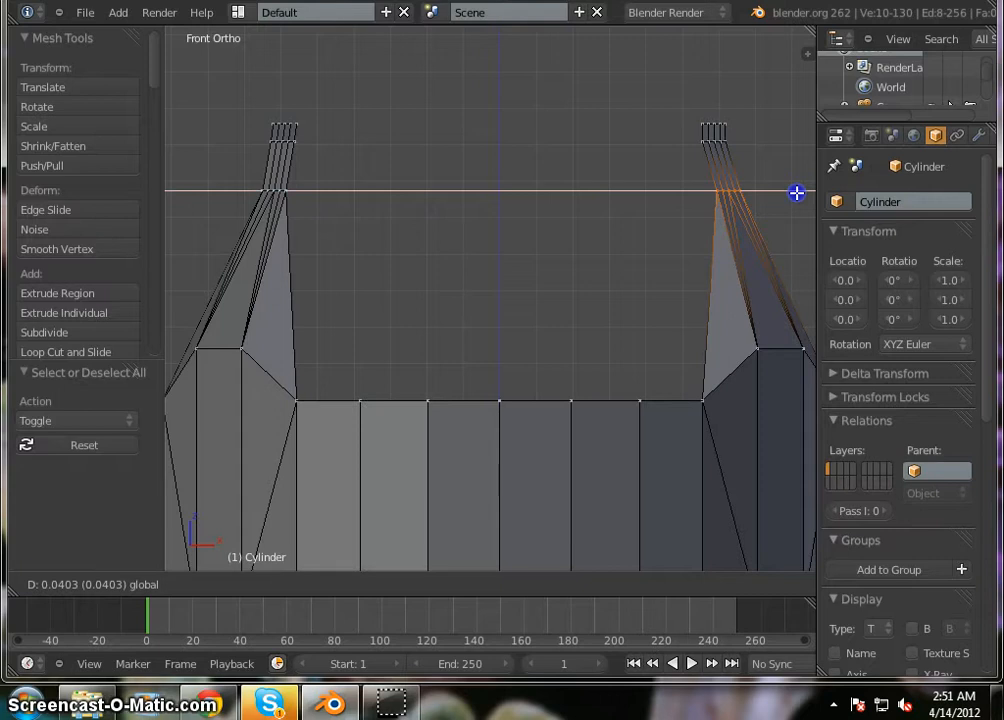
pyautogui.moveTo(796, 193); pyautogui.dragTo(796, 192)
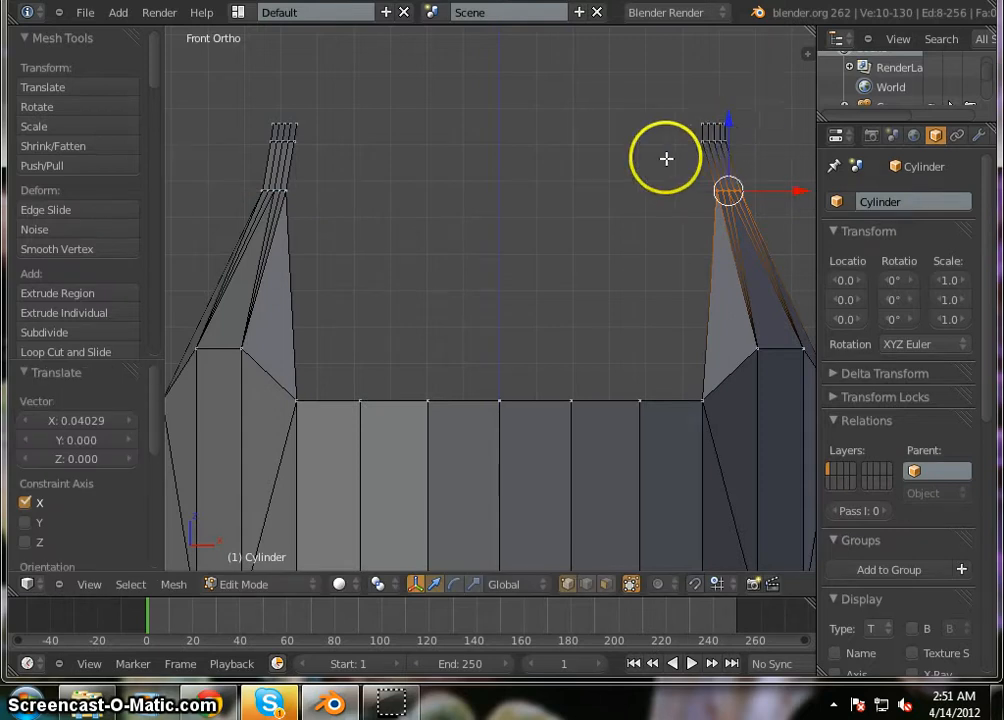
# Select the vertex rows on both sides of the +X arch's peak and, in front view, move them about 0.008 along X.
pyautogui.moveTo(617, 160); pyautogui.dragTo(667, 158, button='middle')
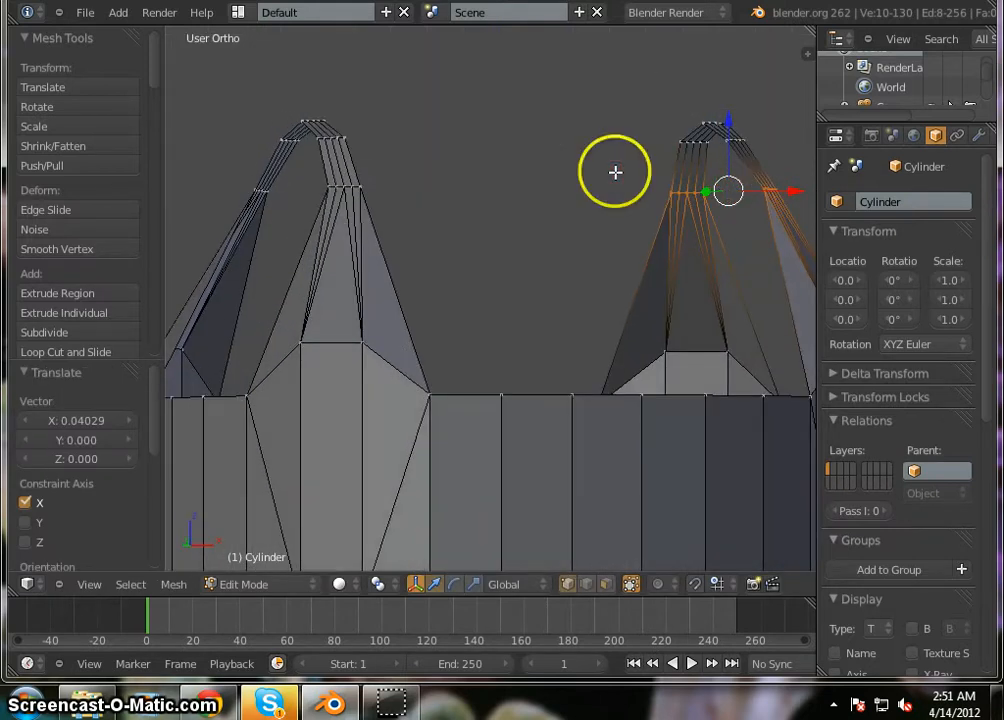
pyautogui.press('a')
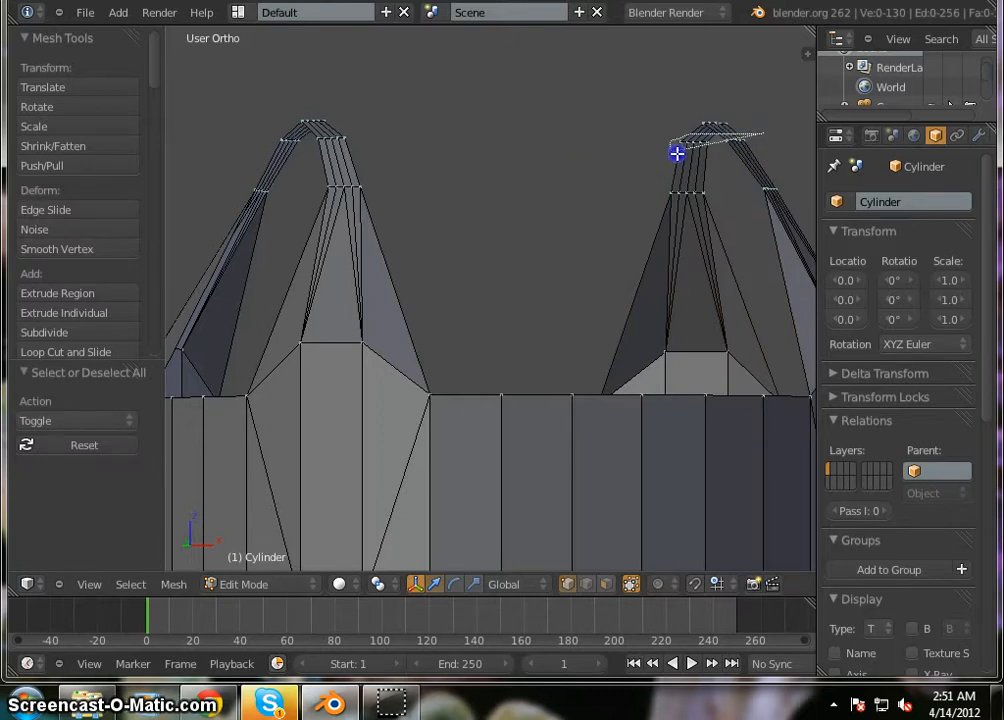
pyautogui.keyDown('ctrl'); pyautogui.moveTo(752, 155); pyautogui.dragTo(759, 153); pyautogui.keyUp('ctrl')
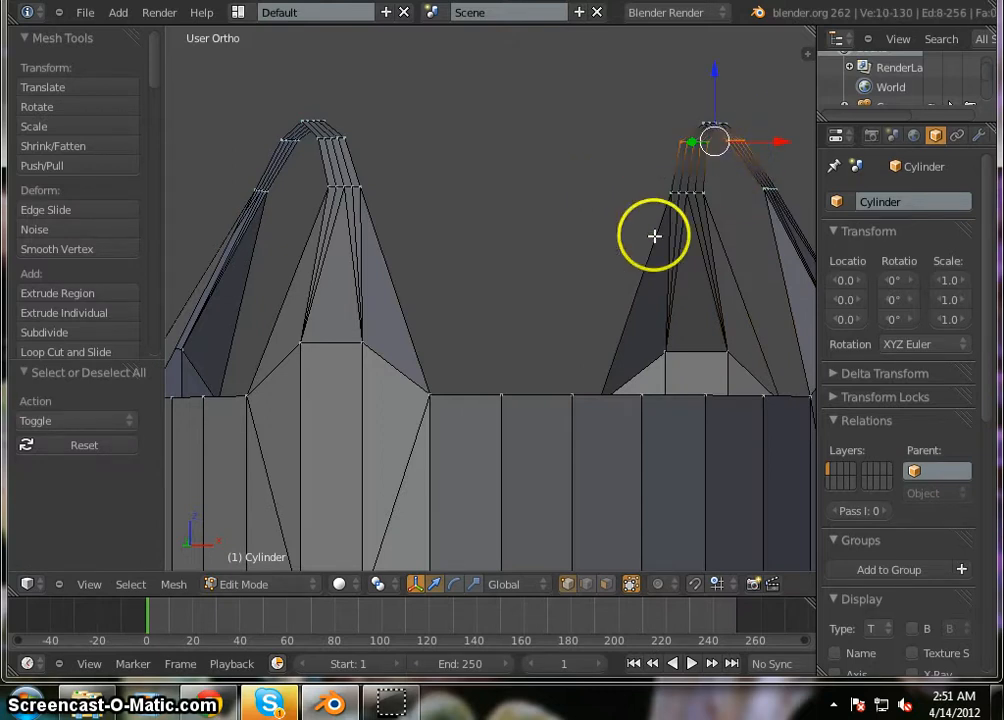
pyautogui.press('KP_1')
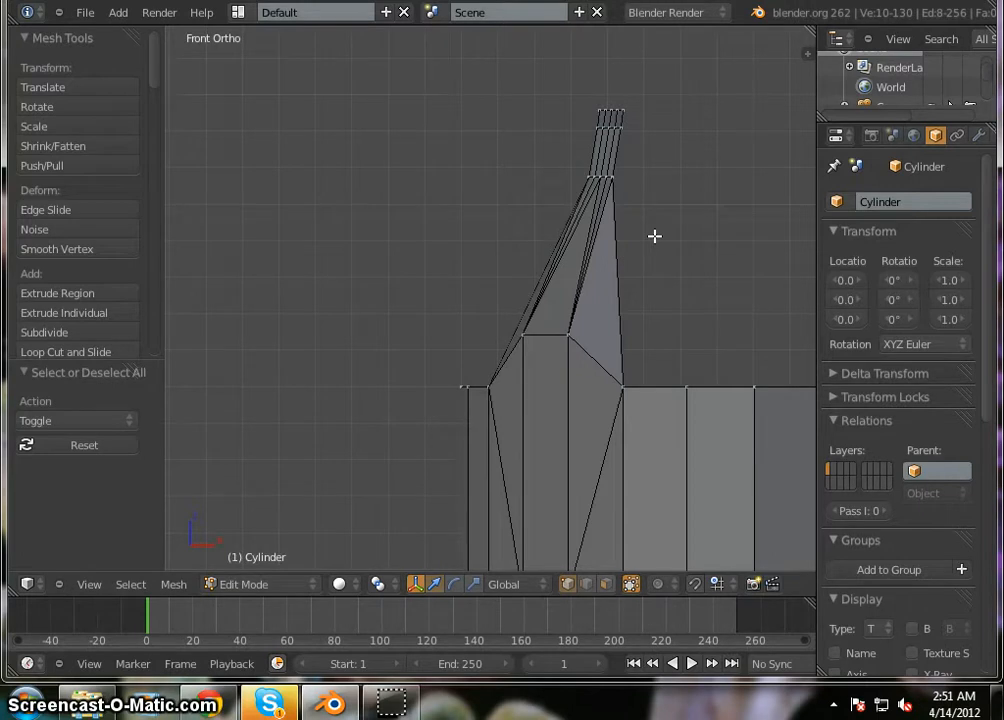
pyautogui.keyDown('shift'); pyautogui.moveTo(585, 240); pyautogui.dragTo(291, 251, button='middle'); pyautogui.keyUp('shift')
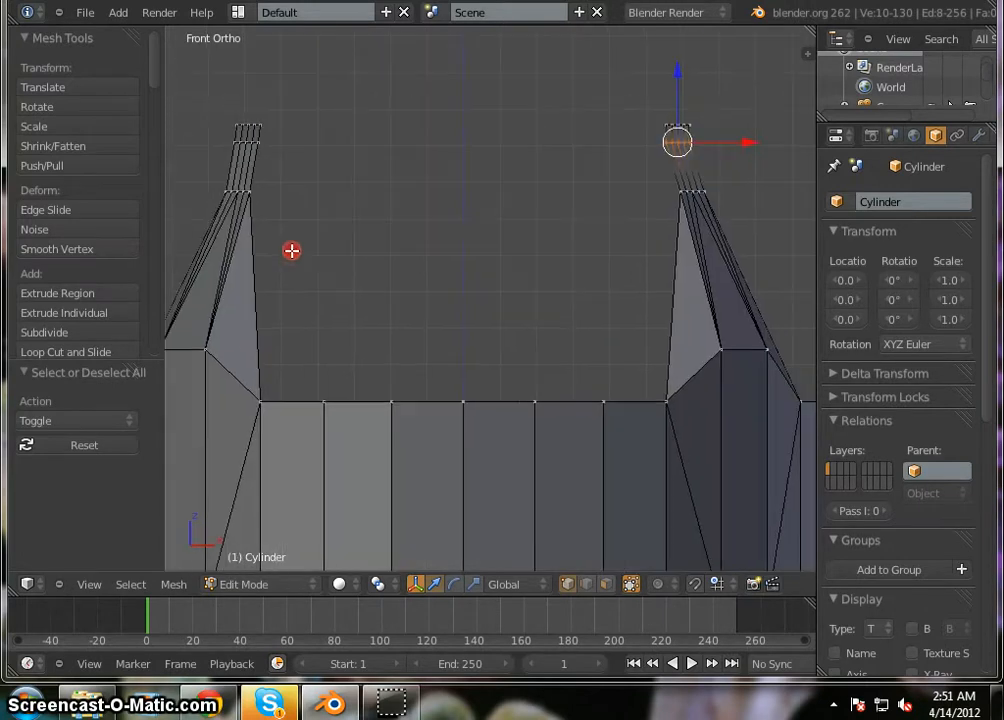
pyautogui.moveTo(749, 144); pyautogui.dragTo(754, 145)
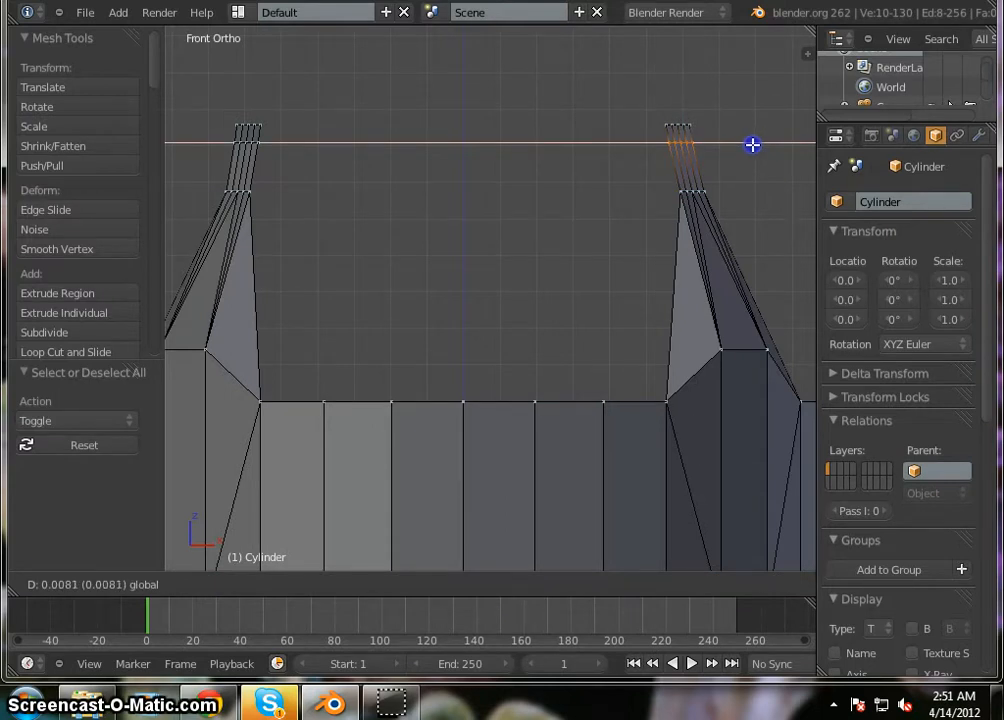
pyautogui.moveTo(752, 145); pyautogui.dragTo(753, 146)
pyautogui.scroll(-2, 504, 128)
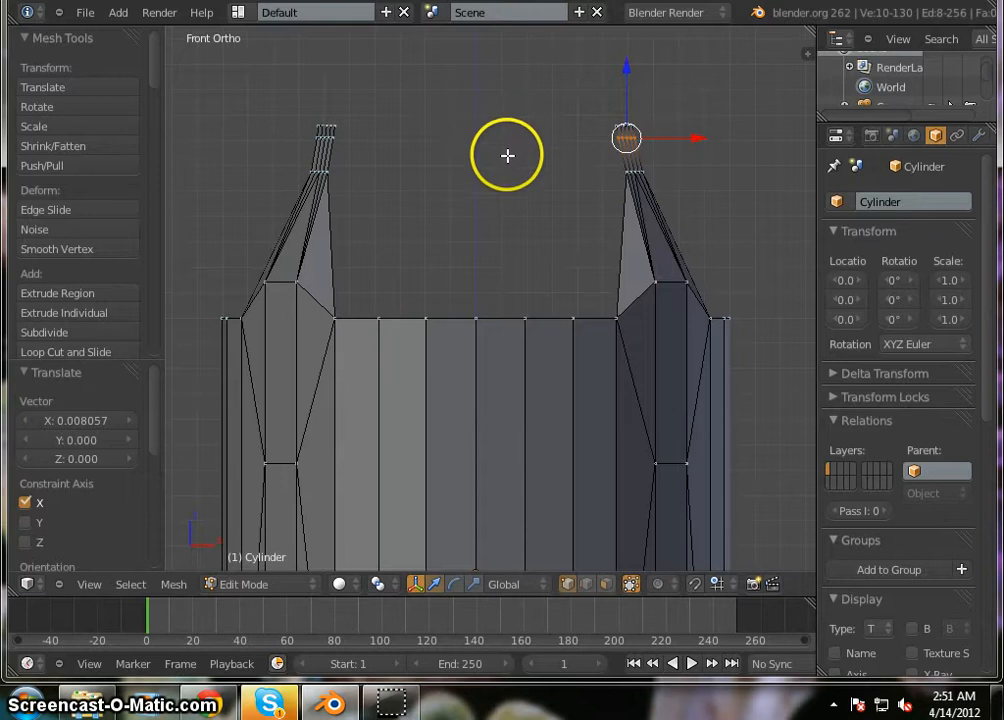
# Deselect everything and examine the shape of both arches and the cylinder rim from several sides.
pyautogui.press('a')
pyautogui.scroll(-3, 489, 179)
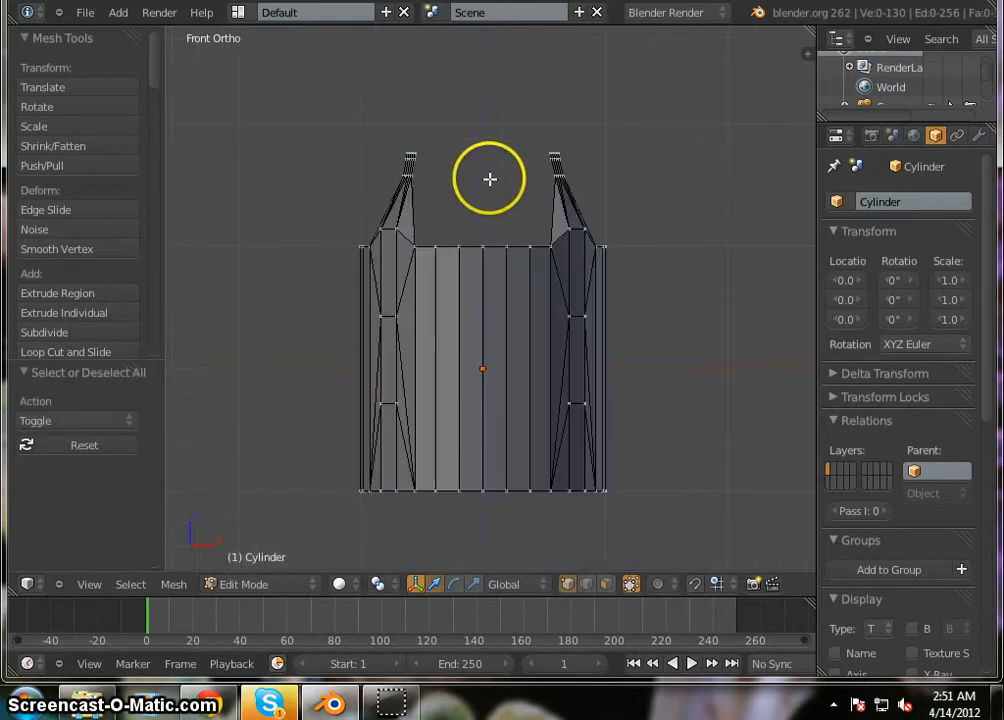
pyautogui.moveTo(489, 179); pyautogui.dragTo(278, 213, button='middle')
pyautogui.scroll(4, 580, 231)
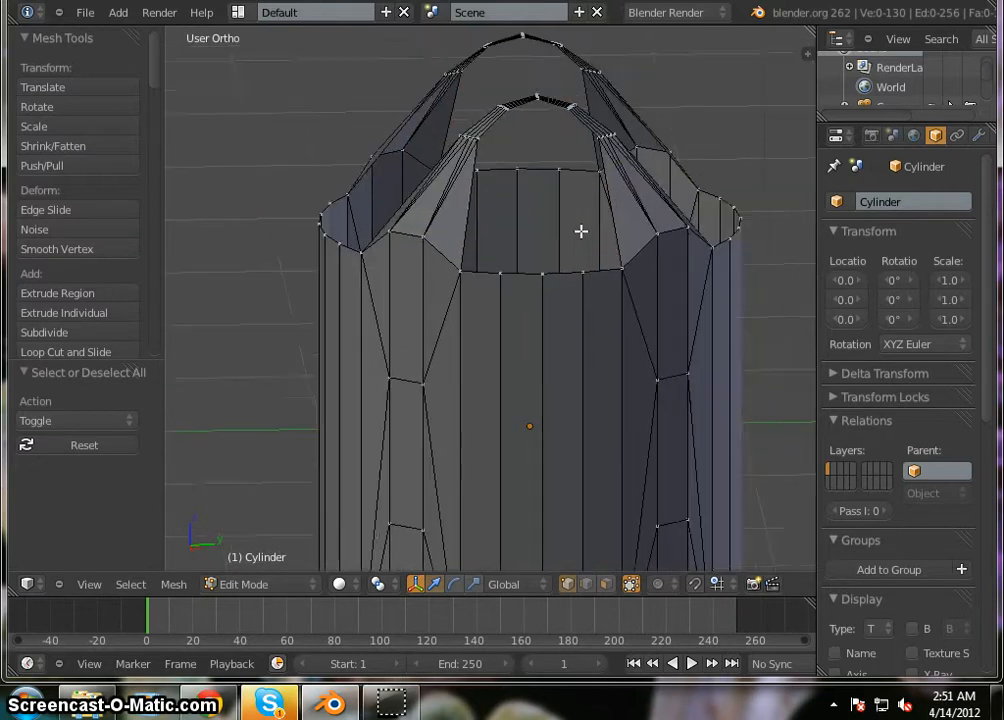
pyautogui.scroll(2, 580, 231)
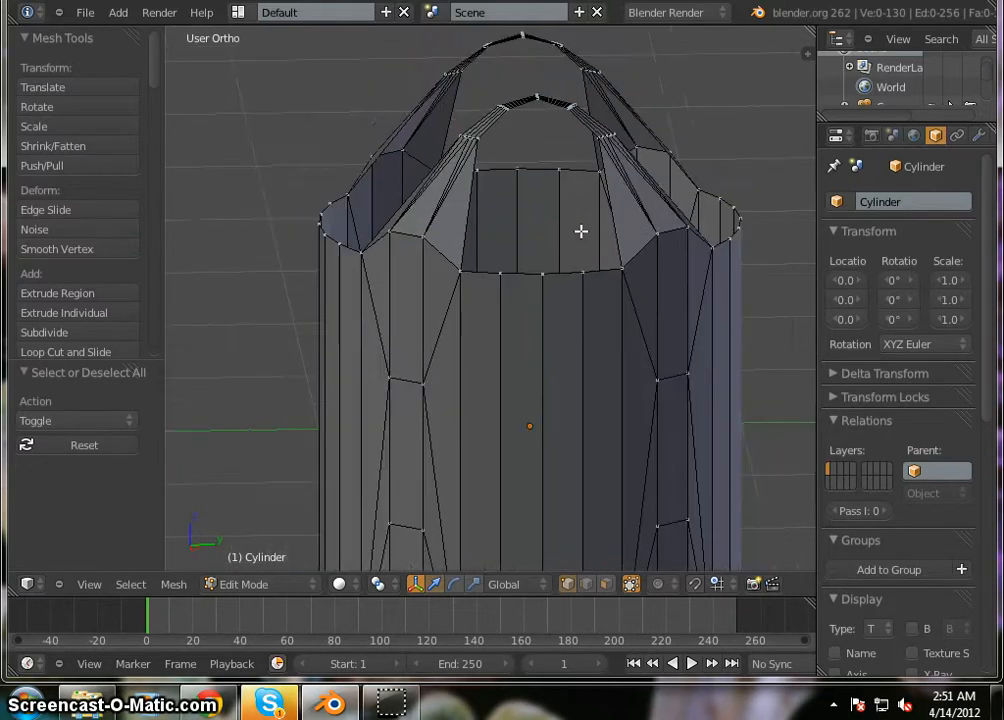
pyautogui.scroll(-3, 580, 231)
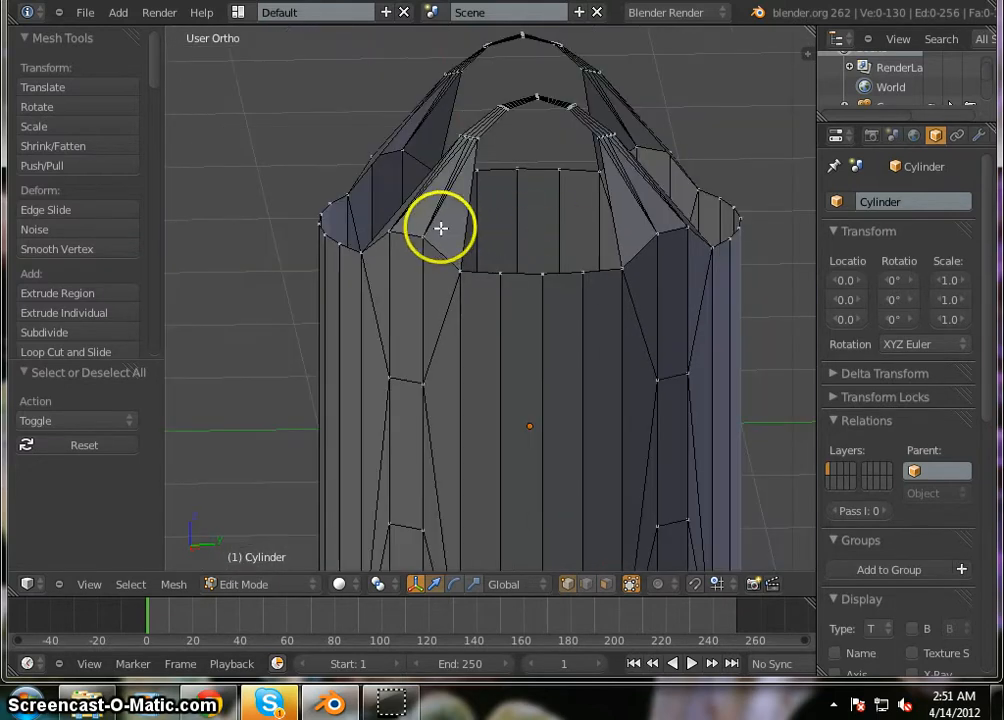
pyautogui.moveTo(441, 226); pyautogui.dragTo(672, 249, button='middle')
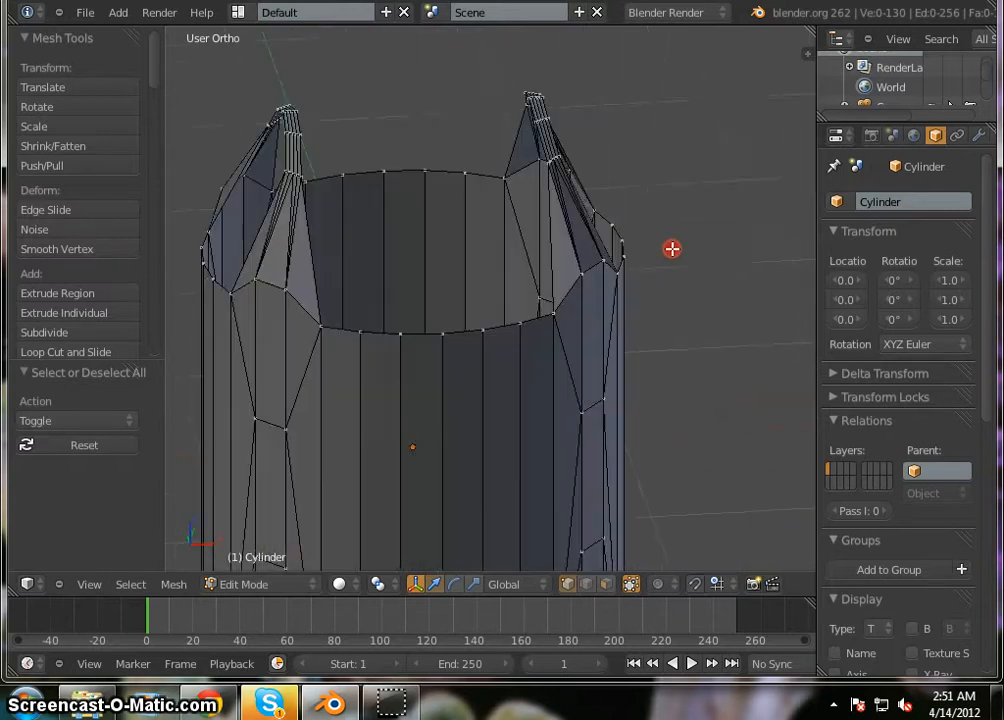
pyautogui.moveTo(429, 224); pyautogui.dragTo(632, 197, button='middle')
pyautogui.moveTo(468, 247); pyautogui.dragTo(535, 256, button='middle')
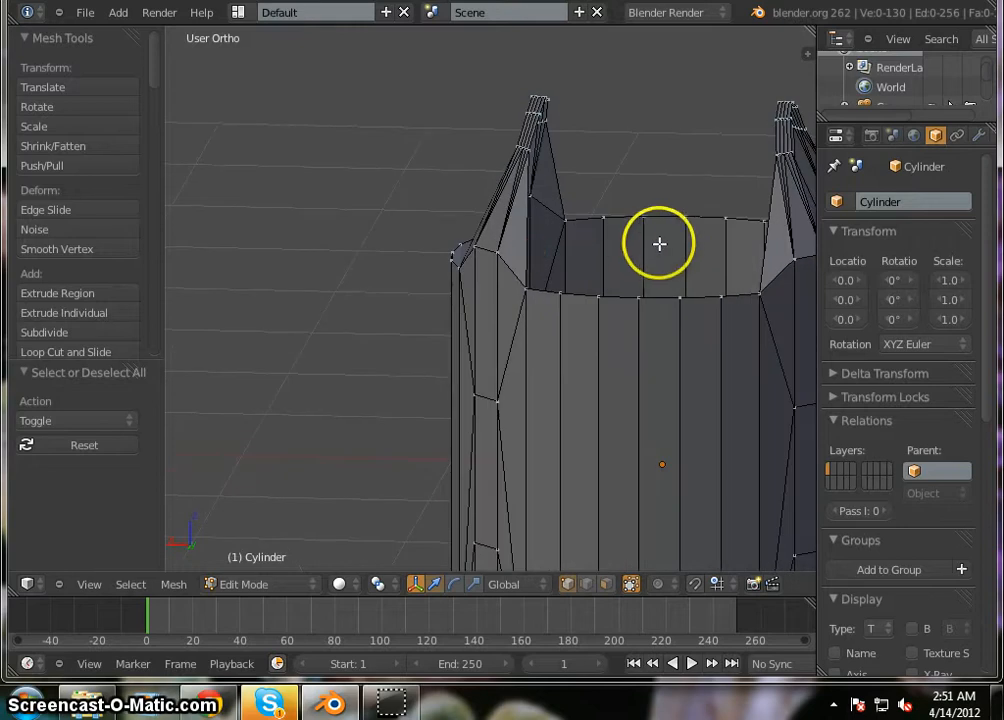
pyautogui.moveTo(659, 243); pyautogui.dragTo(603, 168, button='middle')
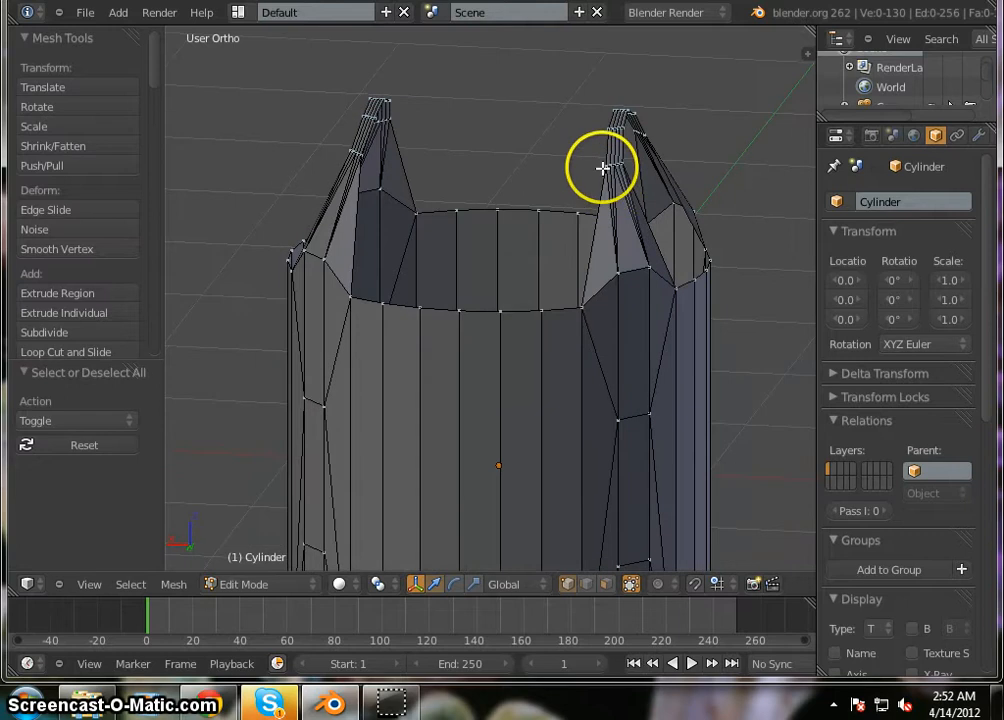
# On the +Y side, create a triangular face from the -X arch's inner end vertex to the rim corner below and its inward neighbour.
pyautogui.scroll(3, 603, 168)
pyautogui.rightClick(610, 163)
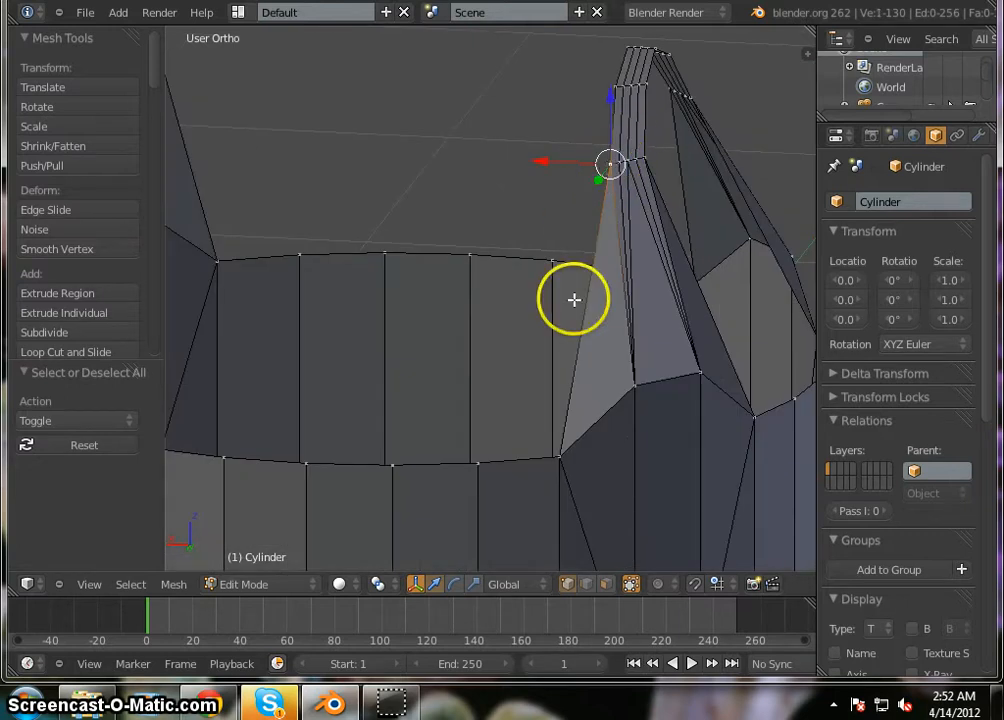
pyautogui.keyDown('shift'); pyautogui.rightClick(556, 458); pyautogui.keyUp('shift')
pyautogui.keyDown('shift'); pyautogui.rightClick(482, 462); pyautogui.keyUp('shift')
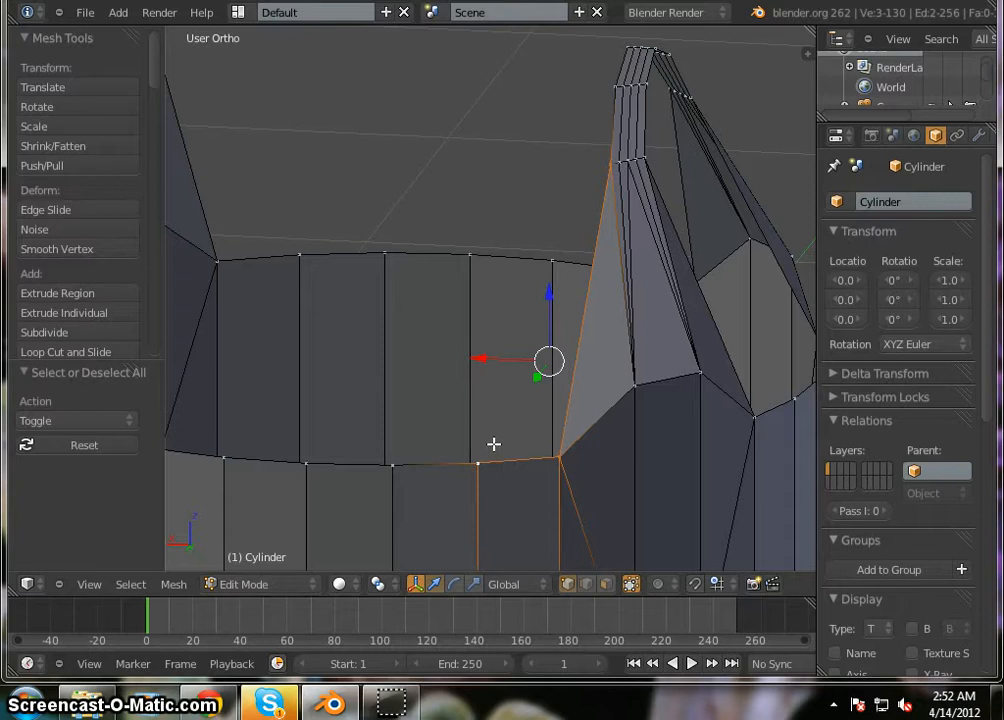
pyautogui.press('f')
# Create the matching triangular face on the +Y side between the +X arch's inner end vertex, the rim corner and the next rim vertex inward.
pyautogui.moveTo(514, 369); pyautogui.dragTo(314, 168, button='middle')
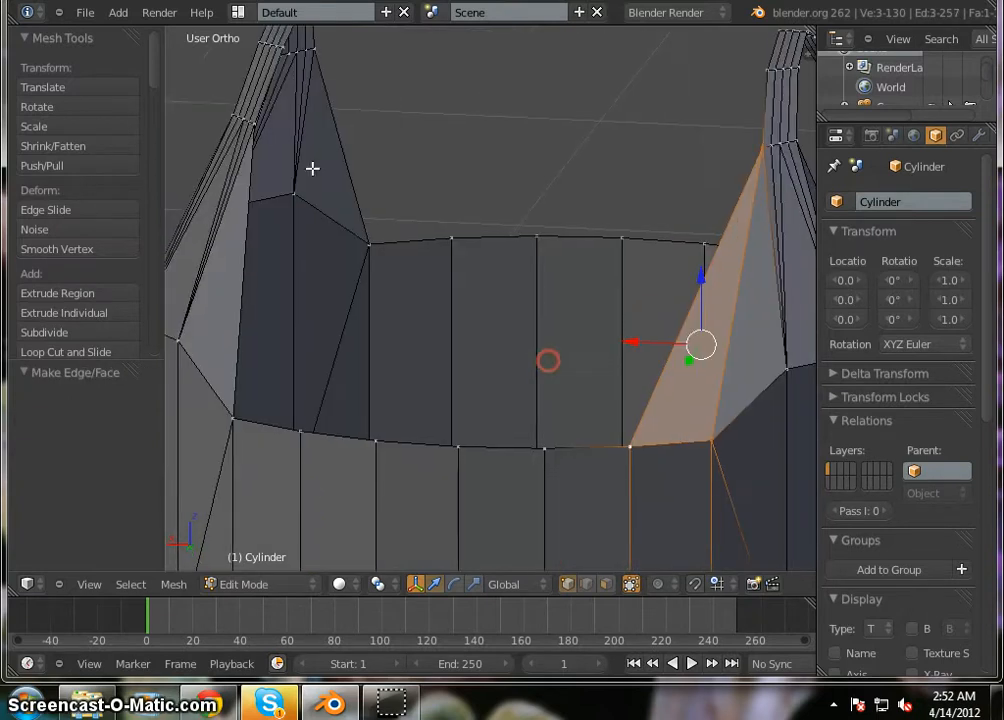
pyautogui.rightClick(255, 124)
pyautogui.keyDown('shift'); pyautogui.rightClick(232, 421); pyautogui.keyUp('shift')
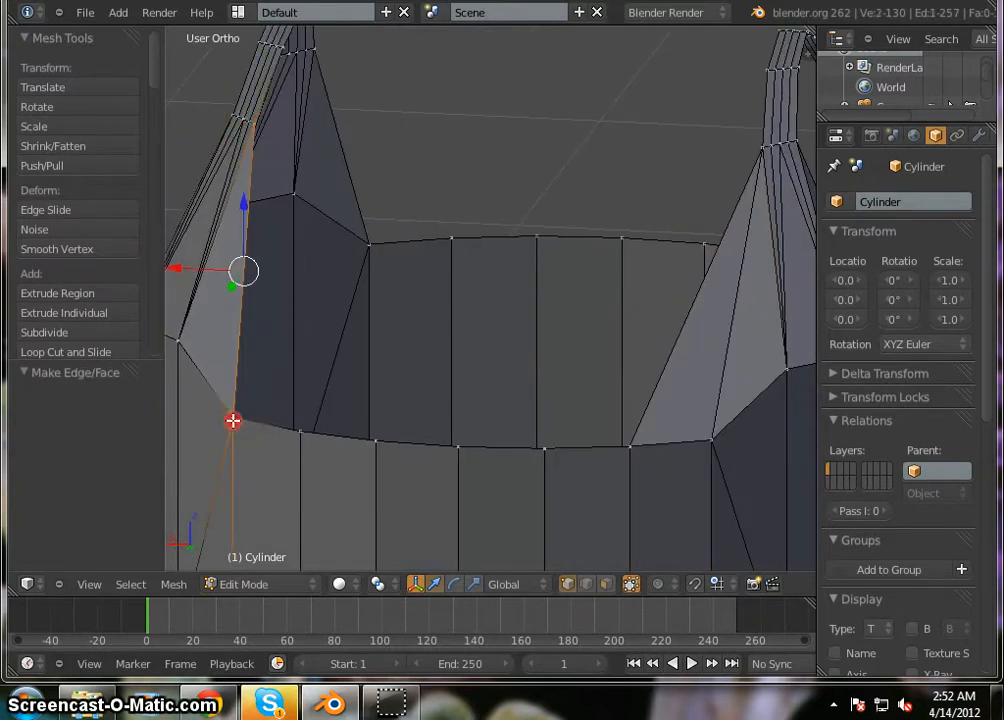
pyautogui.keyDown('shift'); pyautogui.rightClick(298, 426); pyautogui.keyUp('shift')
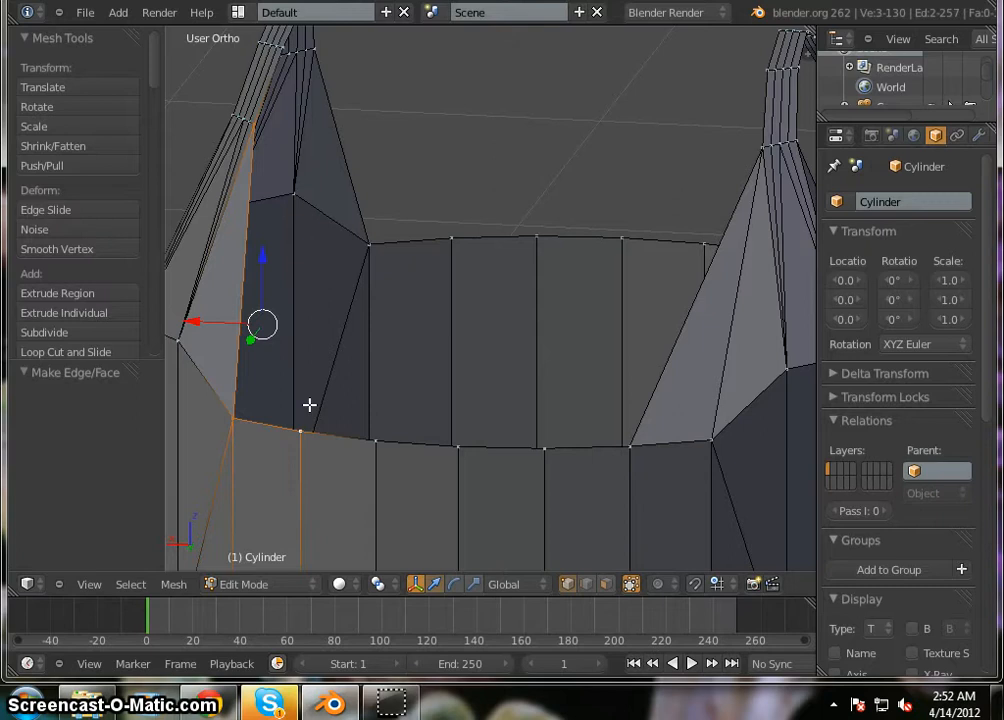
# On the +Y side, create a triangular face between the +X arch's inner end vertex, the next arch vertex above and the first rim vertex inward of the corner.
pyautogui.rightClick(255, 125)
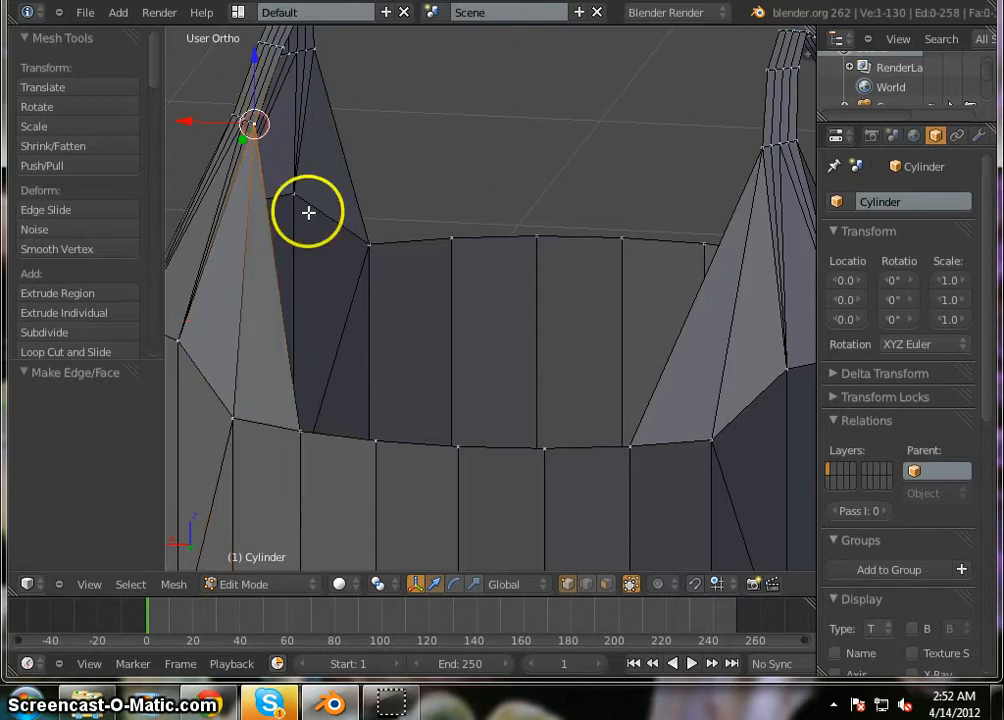
pyautogui.scroll(2, 342, 234)
pyautogui.scroll(-4, 342, 240)
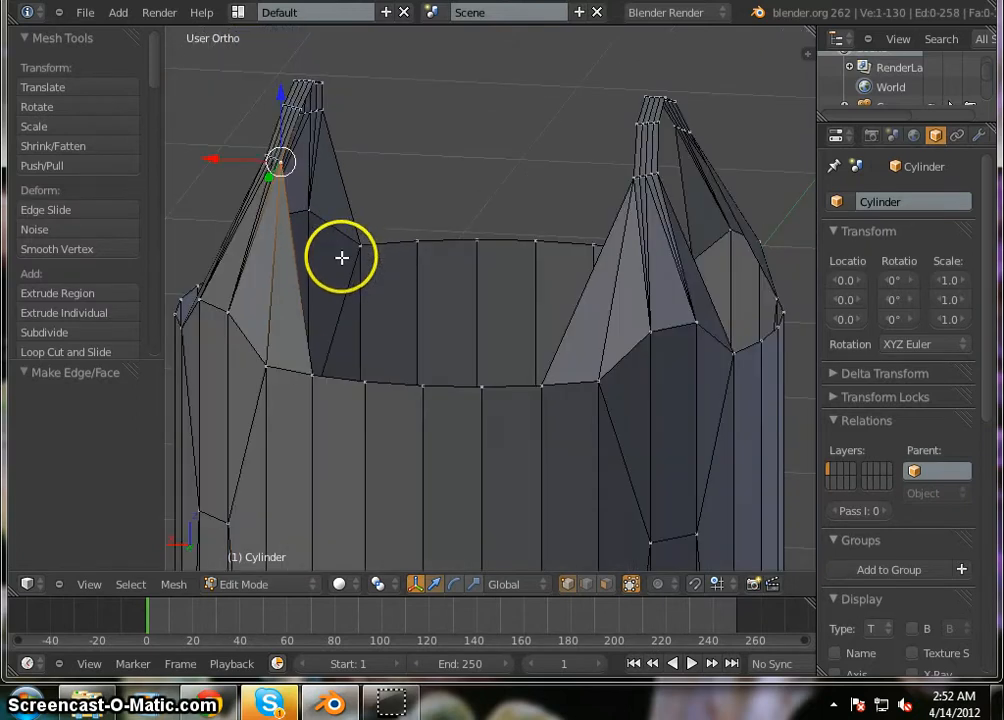
pyautogui.moveTo(342, 257)
pyautogui.mouseDown(button='middle')
pyautogui.moveTo(385, 245)
pyautogui.moveTo(368, 233)
pyautogui.moveTo(359, 251)
pyautogui.moveTo(258, 229)
pyautogui.moveTo(373, 245)
pyautogui.moveTo(480, 240)
pyautogui.moveTo(377, 259)
pyautogui.moveTo(453, 238)
pyautogui.moveTo(365, 244)
pyautogui.moveTo(363, 262)
pyautogui.moveTo(321, 255)
pyautogui.moveTo(350, 261)
pyautogui.mouseUp(button='middle')
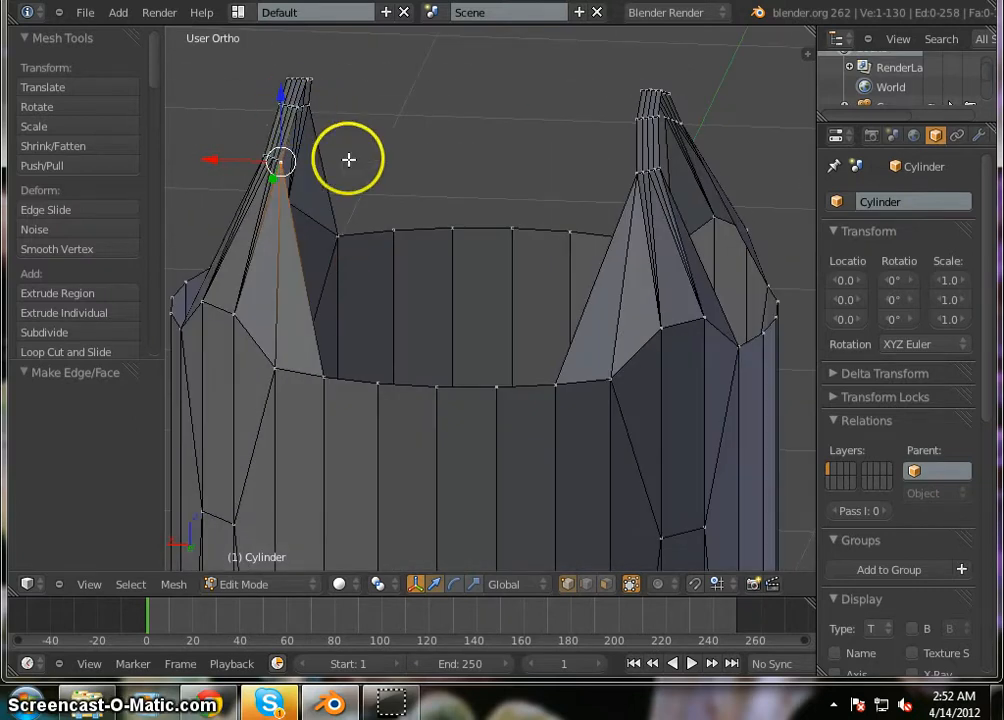
pyautogui.moveTo(347, 159); pyautogui.dragTo(325, 160, button='middle')
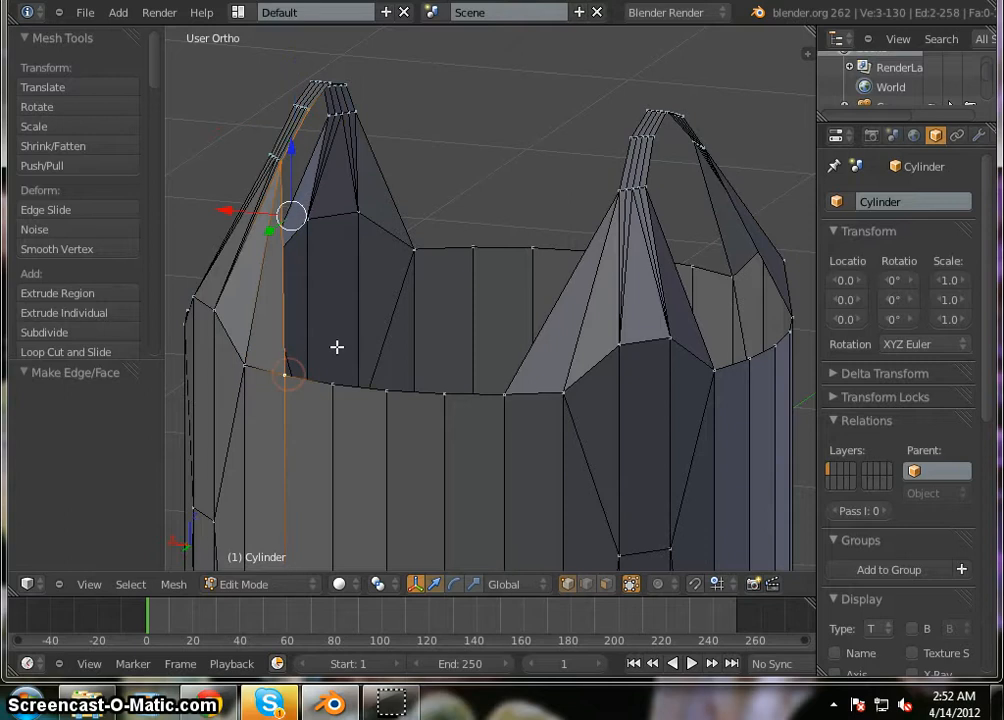
# Fill the matching +Y triangle between the -X arch's inner end vertex, the arch vertex above it and the first rim vertex inward of the corner.
pyautogui.rightClick(627, 137)
pyautogui.keyDown('shift'); pyautogui.rightClick(618, 190); pyautogui.keyUp('shift')
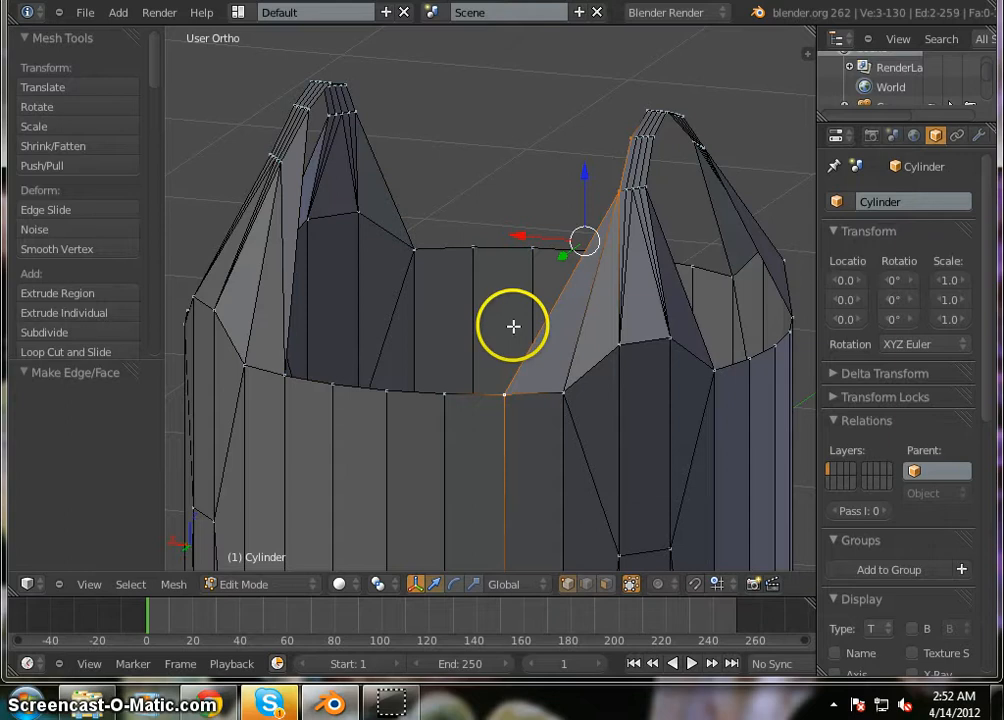
pyautogui.press('f')
pyautogui.moveTo(511, 274); pyautogui.dragTo(549, 271, button='middle')
pyautogui.moveTo(311, 161); pyautogui.dragTo(343, 101, button='middle')
pyautogui.click(335, 82)
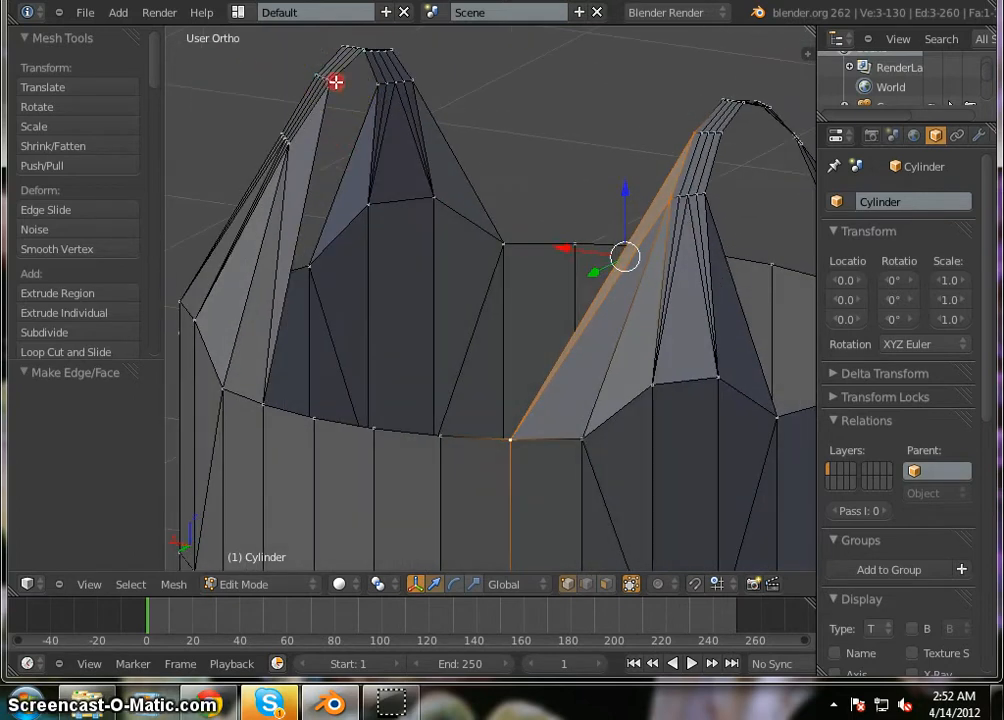
pyautogui.keyDown('shift'); pyautogui.rightClick(335, 82); pyautogui.keyUp('shift')
pyautogui.click(266, 403)
pyautogui.keyDown('shift'); pyautogui.rightClick(266, 403); pyautogui.keyUp('shift')
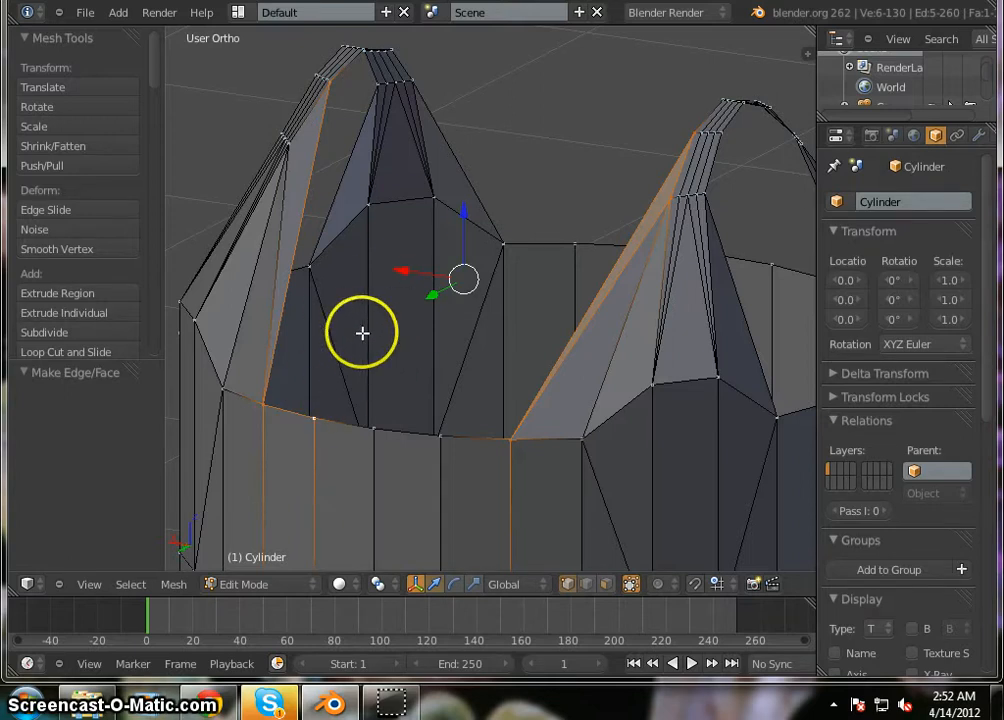
pyautogui.moveTo(318, 323); pyautogui.dragTo(373, 292, button='middle')
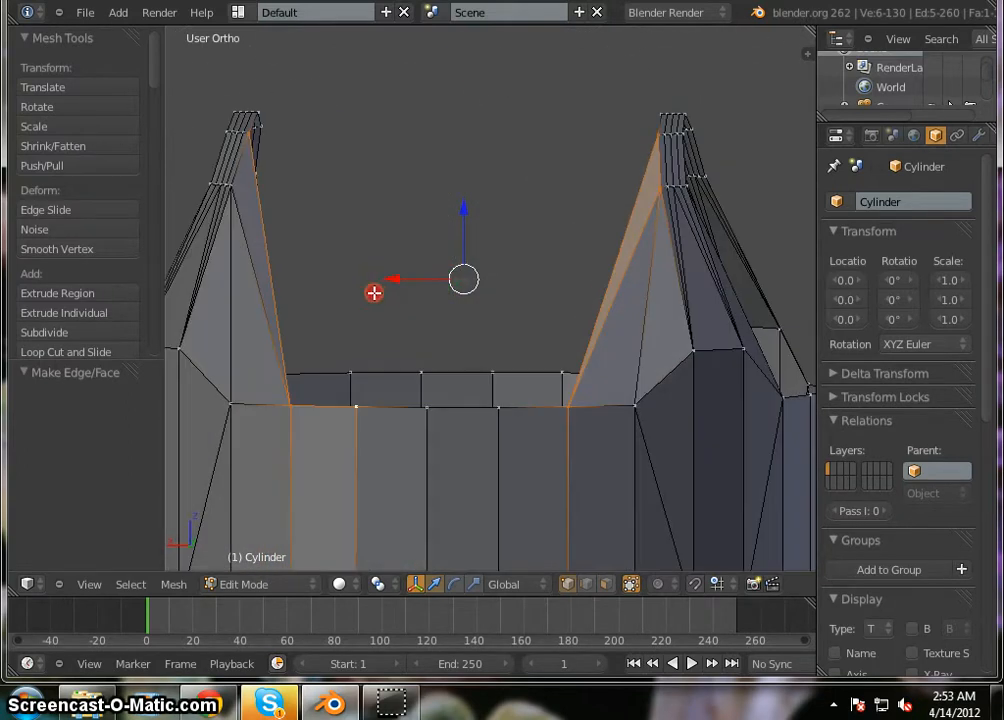
pyautogui.press('a')
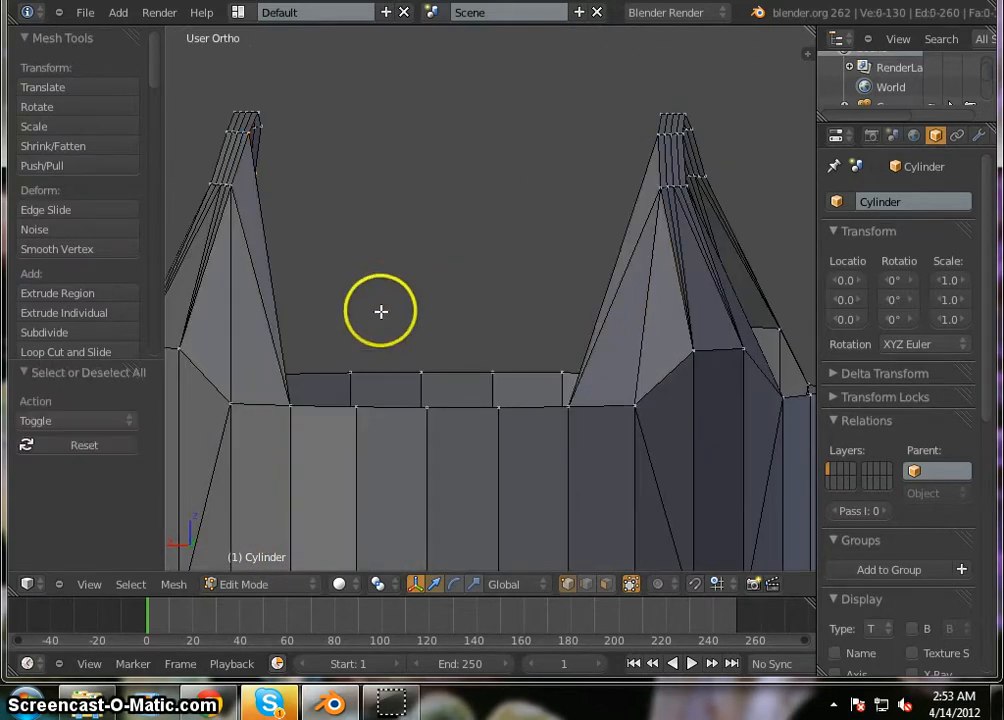
# On the +Y side, create a triangular face from the +X arch's upper inner vertex to the first and second rim vertices inward of the corner.
pyautogui.moveTo(372, 235); pyautogui.dragTo(311, 249, button='middle')
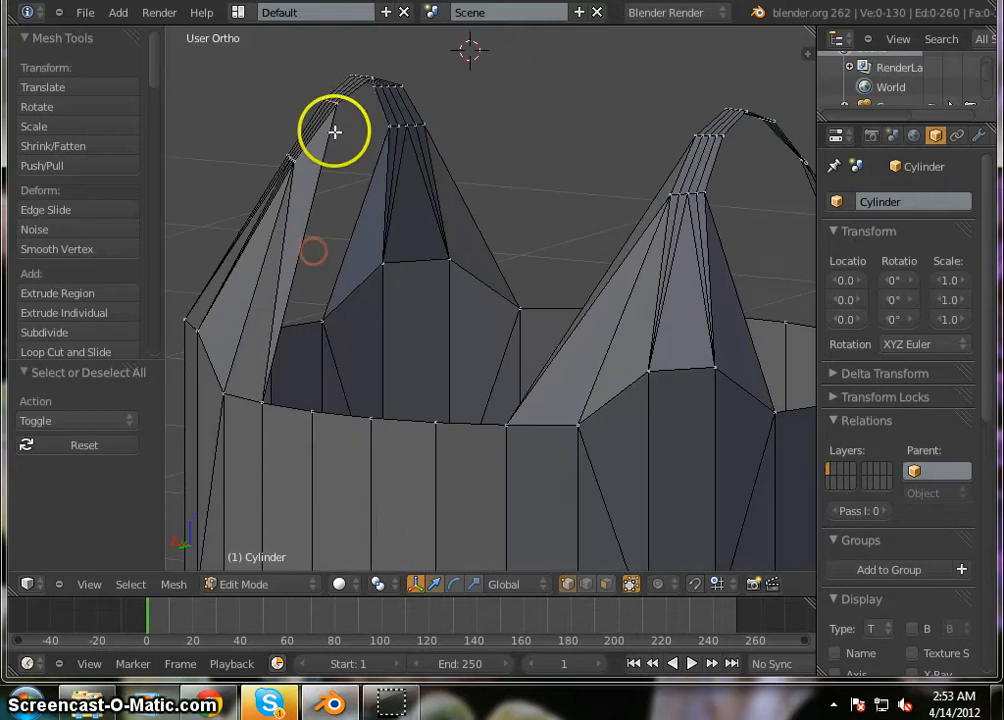
pyautogui.rightClick(339, 106)
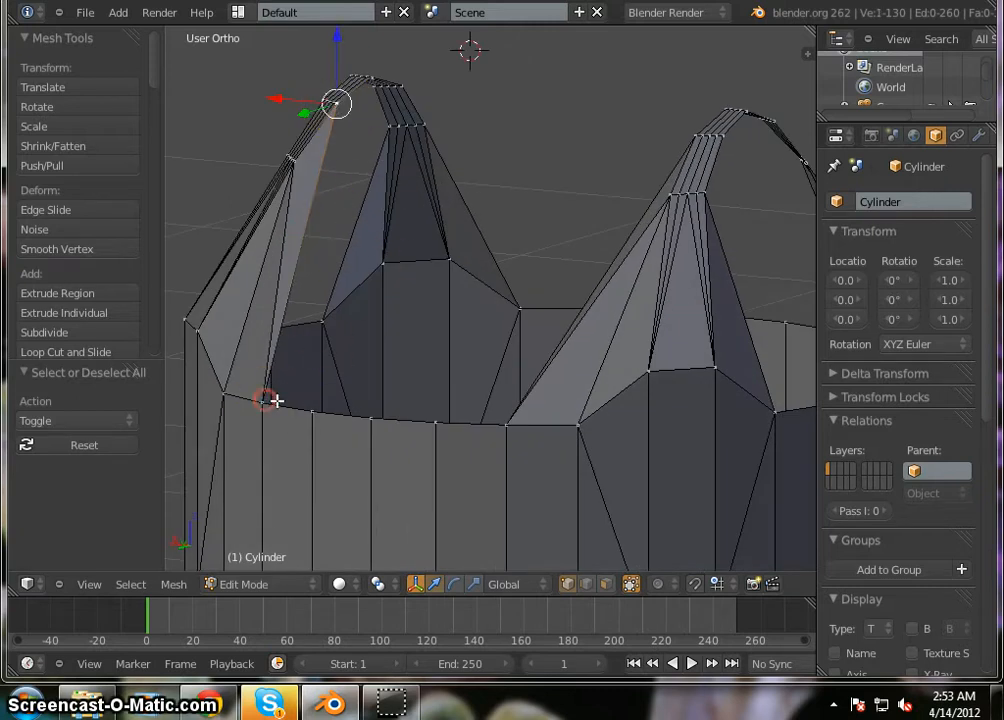
pyautogui.press('f')
# Create the matching +Y face from the -X arch's upper inner vertex to the first and second rim vertices inward of the corner.
pyautogui.moveTo(332, 394); pyautogui.dragTo(528, 201, button='middle')
pyautogui.scroll(-3, 429, 333)
pyautogui.scroll(4, 528, 201)
pyautogui.rightClick(424, 152)
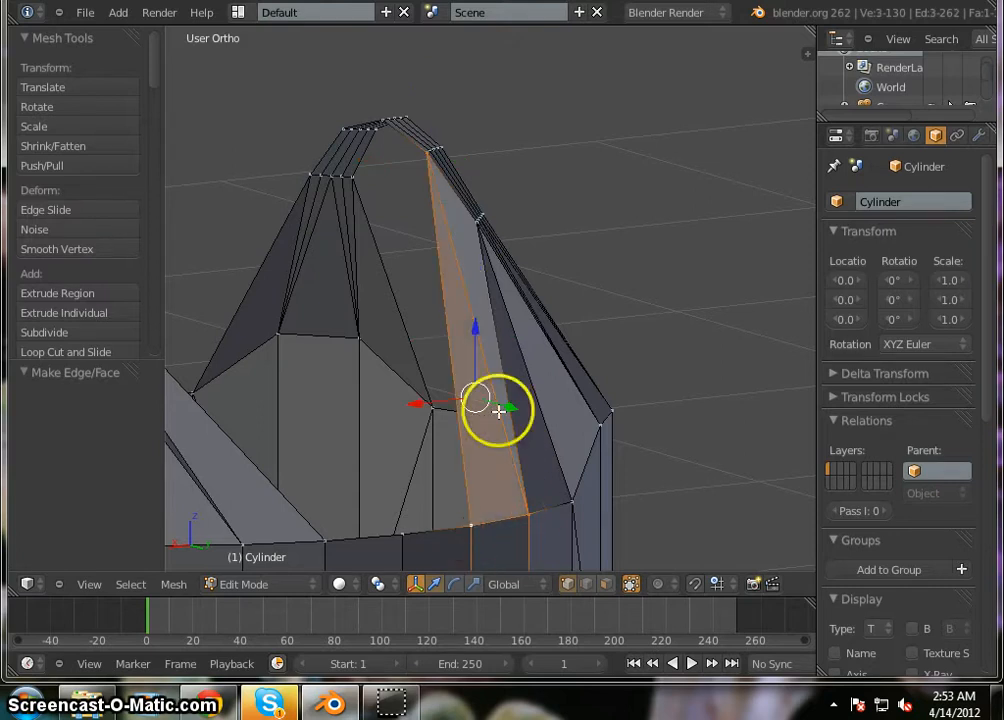
# Examine the symmetry of the filled faces beside both arches from the +Y side.
pyautogui.scroll(-5, 556, 285)
pyautogui.moveTo(643, 432); pyautogui.dragTo(567, 451, button='middle')
pyautogui.scroll(-1, 567, 451)
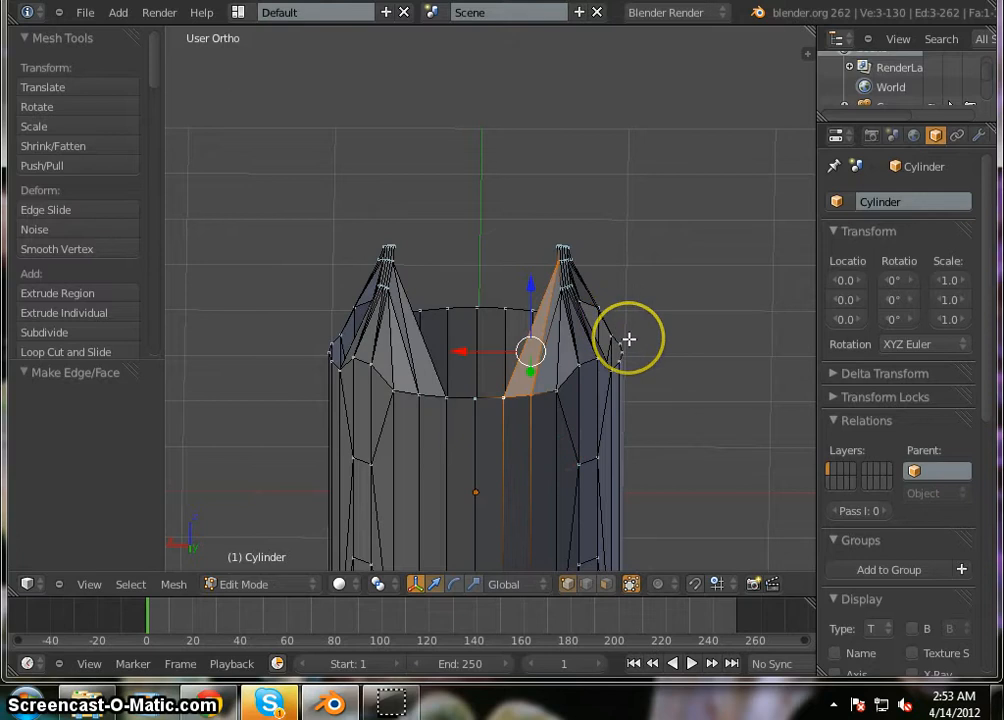
pyautogui.scroll(2, 628, 340)
pyautogui.scroll(-1, 628, 340)
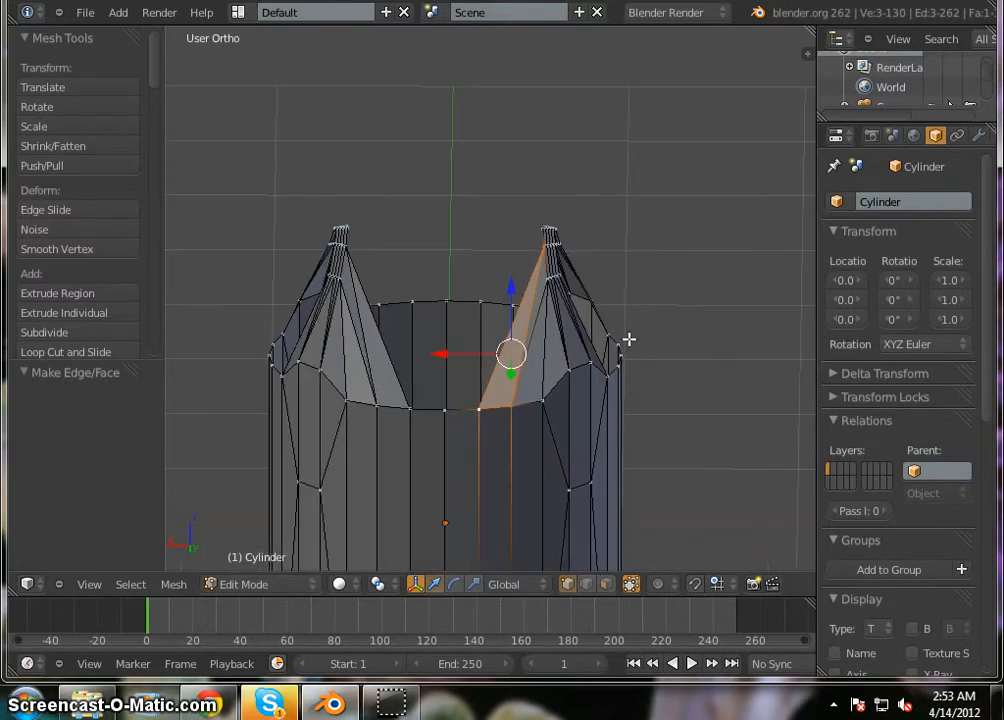
pyautogui.scroll(1, 437, 326)
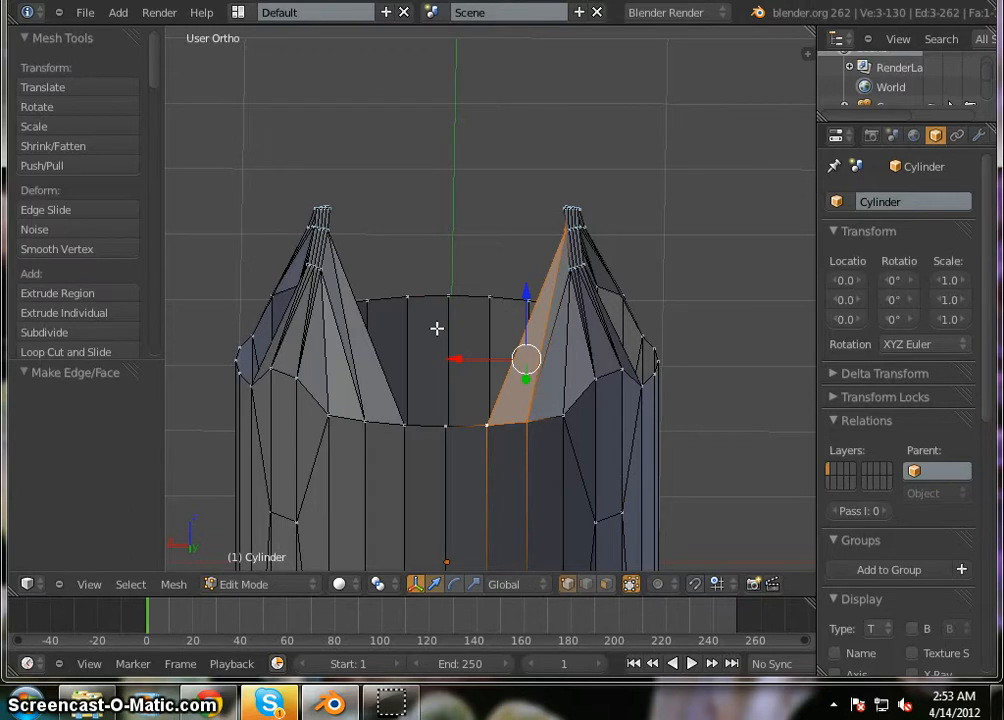
pyautogui.scroll(-3, 437, 328)
pyautogui.moveTo(428, 464); pyautogui.dragTo(402, 456, button='middle')
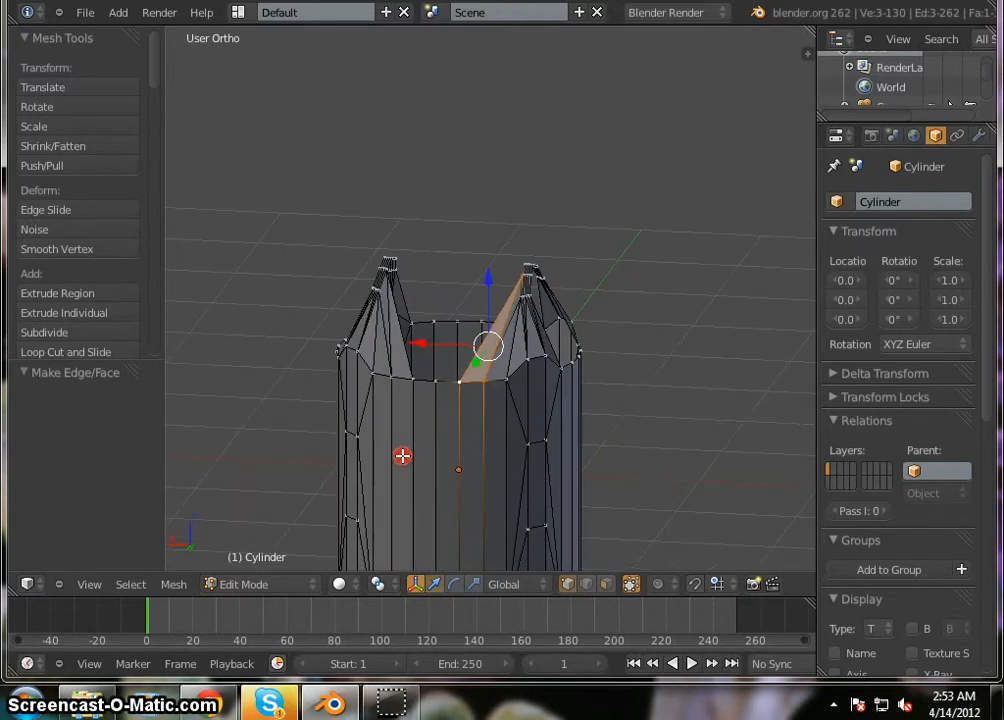
# On the -Y side, create a triangular face between the +X arch's inner end vertex, the rim corner and the next rim vertex inward.
pyautogui.moveTo(622, 406); pyautogui.dragTo(414, 419, button='middle')
pyautogui.moveTo(768, 392); pyautogui.dragTo(545, 399, button='middle')
pyautogui.scroll(4, 558, 390)
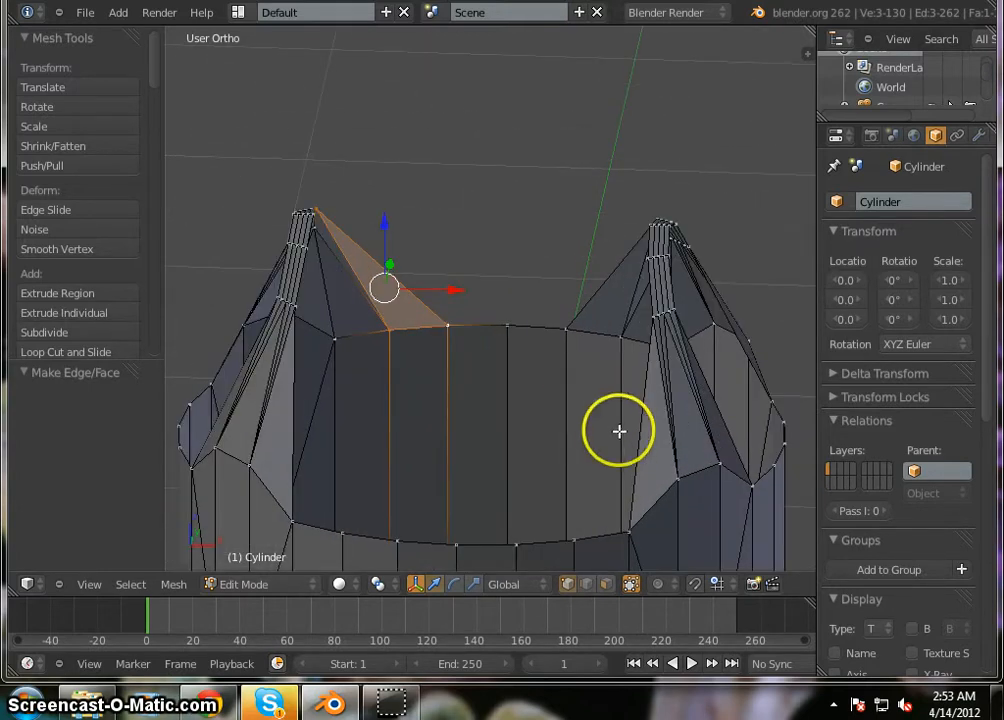
pyautogui.rightClick(651, 346)
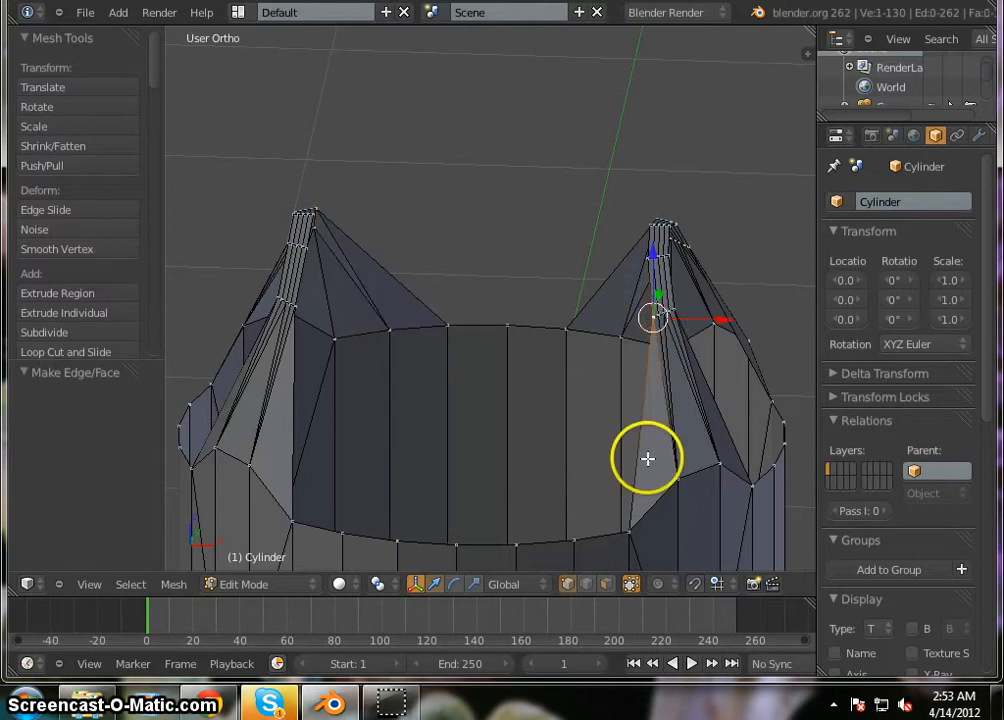
pyautogui.keyDown('shift'); pyautogui.rightClick(630, 527); pyautogui.keyUp('shift')
pyautogui.keyDown('shift'); pyautogui.rightClick(579, 537); pyautogui.keyUp('shift')
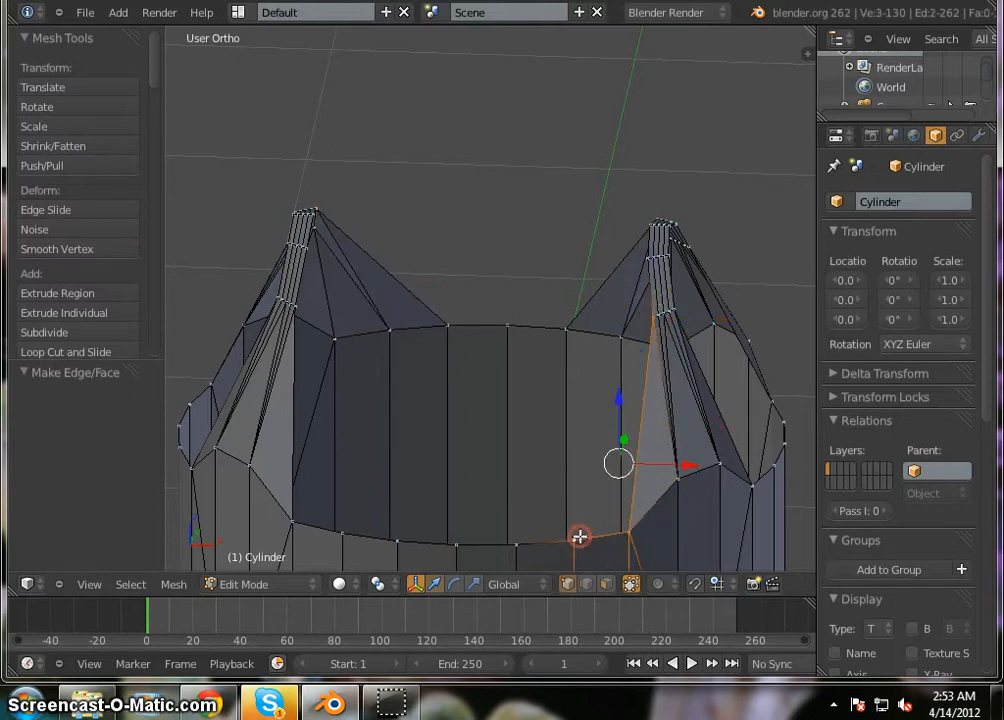
pyautogui.press('f')
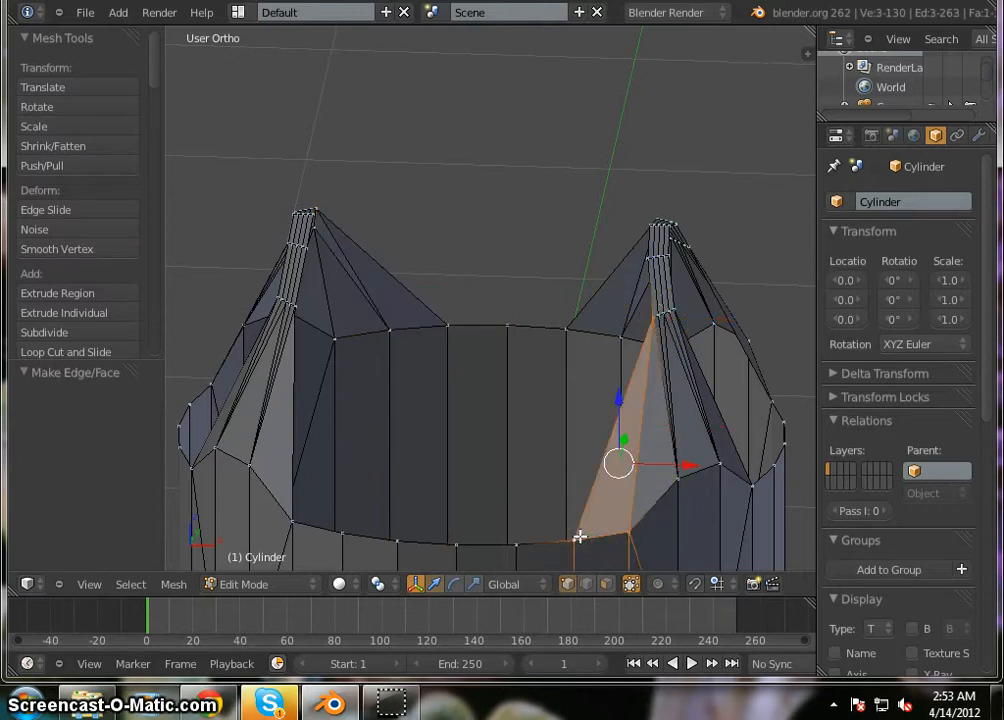
# Create the matching -Y triangular face between the -X arch's inner end vertex, the rim corner and the next rim vertex inward.
pyautogui.rightClick(298, 308)
pyautogui.keyDown('shift'); pyautogui.rightClick(296, 520); pyautogui.keyUp('shift')
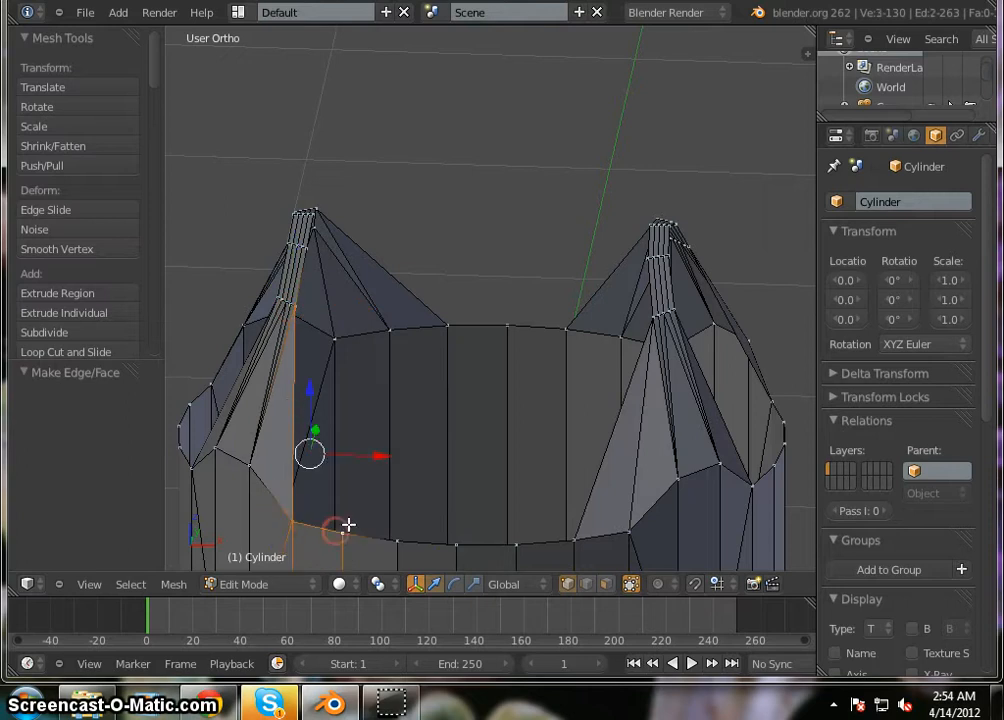
pyautogui.press('f')
pyautogui.scroll(-4, 403, 352)
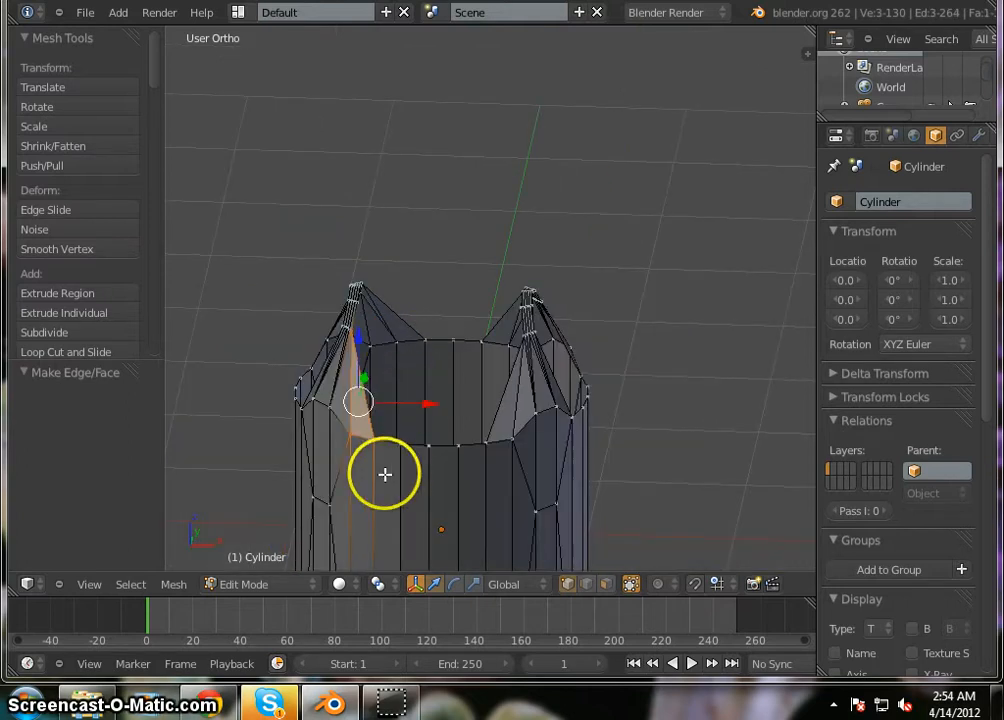
# Select the middle rim vertex between the arches on the +Y side and move it -0.331 along Z.
pyautogui.moveTo(383, 473); pyautogui.dragTo(371, 403, button='middle')
pyautogui.moveTo(396, 415); pyautogui.dragTo(640, 412, button='middle')
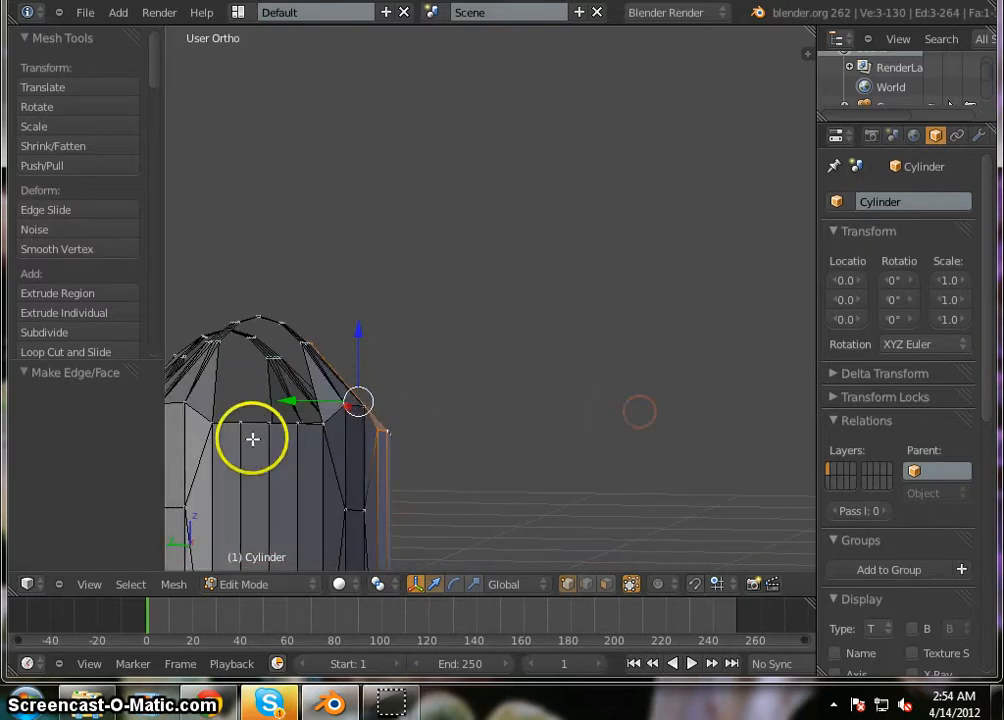
pyautogui.moveTo(253, 438); pyautogui.dragTo(549, 455, button='middle')
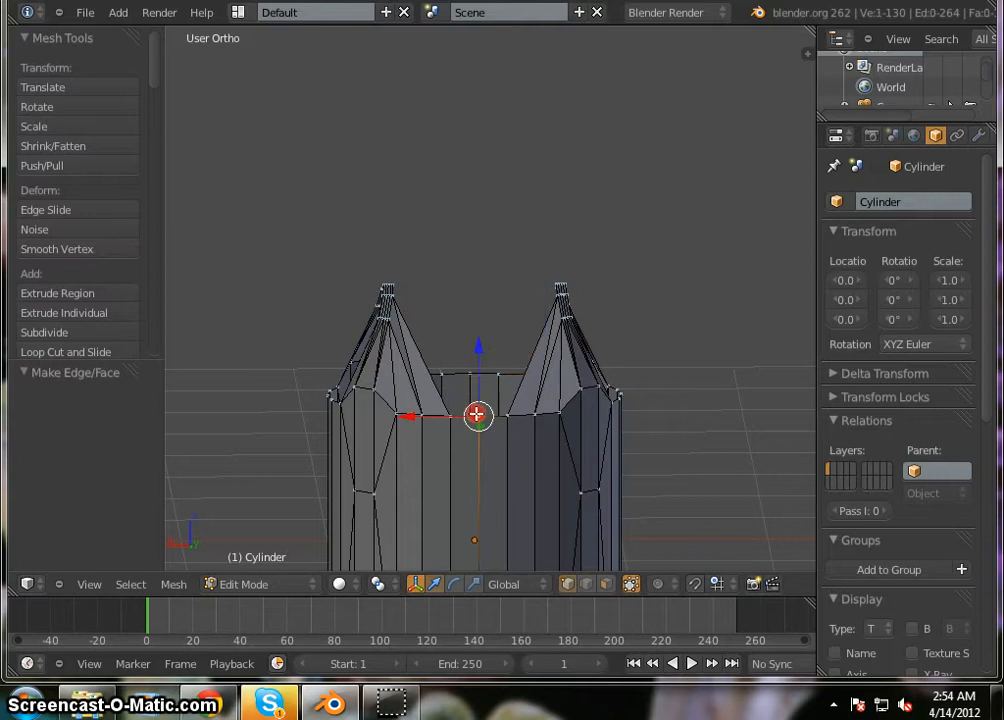
pyautogui.moveTo(477, 346); pyautogui.dragTo(477, 358)
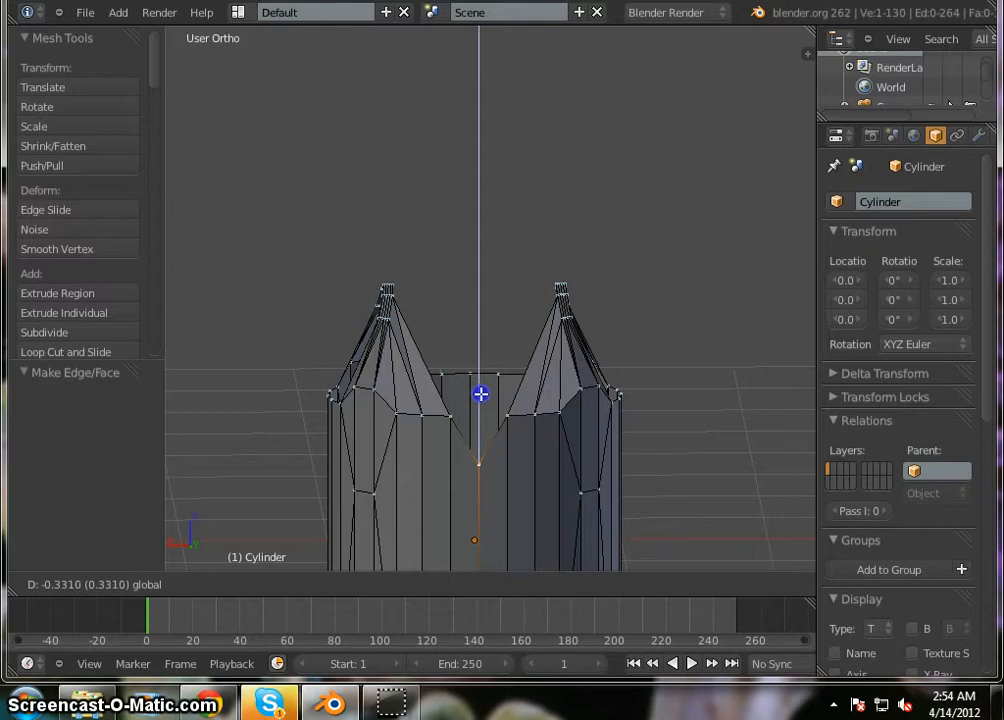
pyautogui.click(737, 439)
# Try moving the two rim vertices on either side of the lowered vertex about -0.045 along Y.
pyautogui.moveTo(737, 439); pyautogui.dragTo(554, 449, button='middle')
pyautogui.moveTo(483, 478); pyautogui.dragTo(558, 447, button='middle')
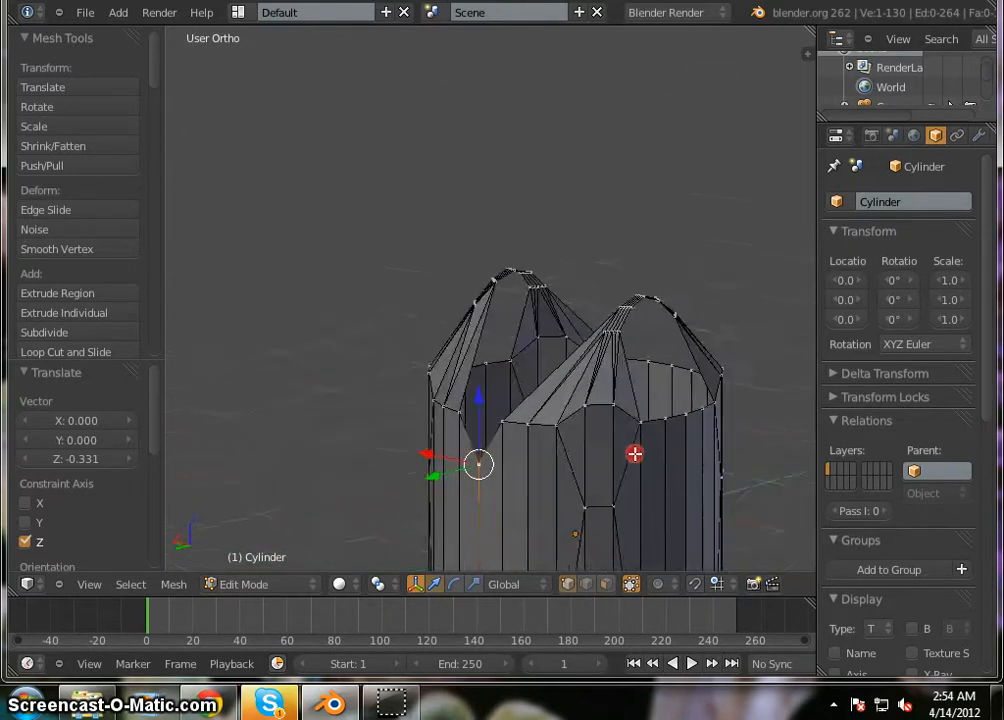
pyautogui.moveTo(634, 453)
pyautogui.mouseDown(button='middle')
pyautogui.moveTo(679, 459)
pyautogui.moveTo(619, 461)
pyautogui.mouseUp(button='middle')
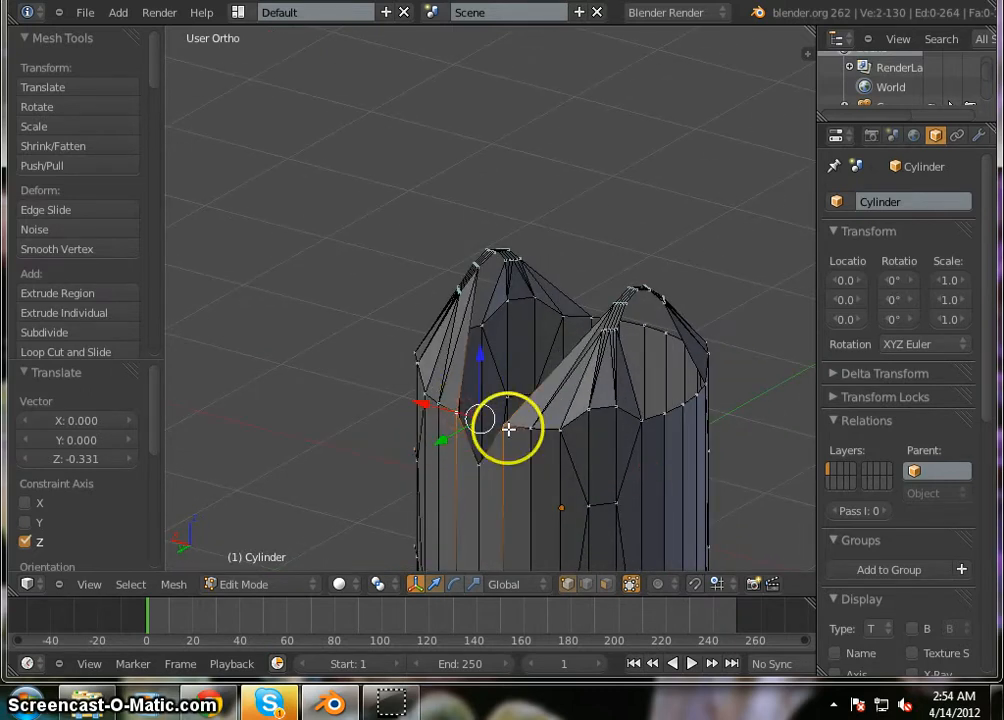
pyautogui.press('g')
pyautogui.press('y')
pyautogui.click(444, 441)
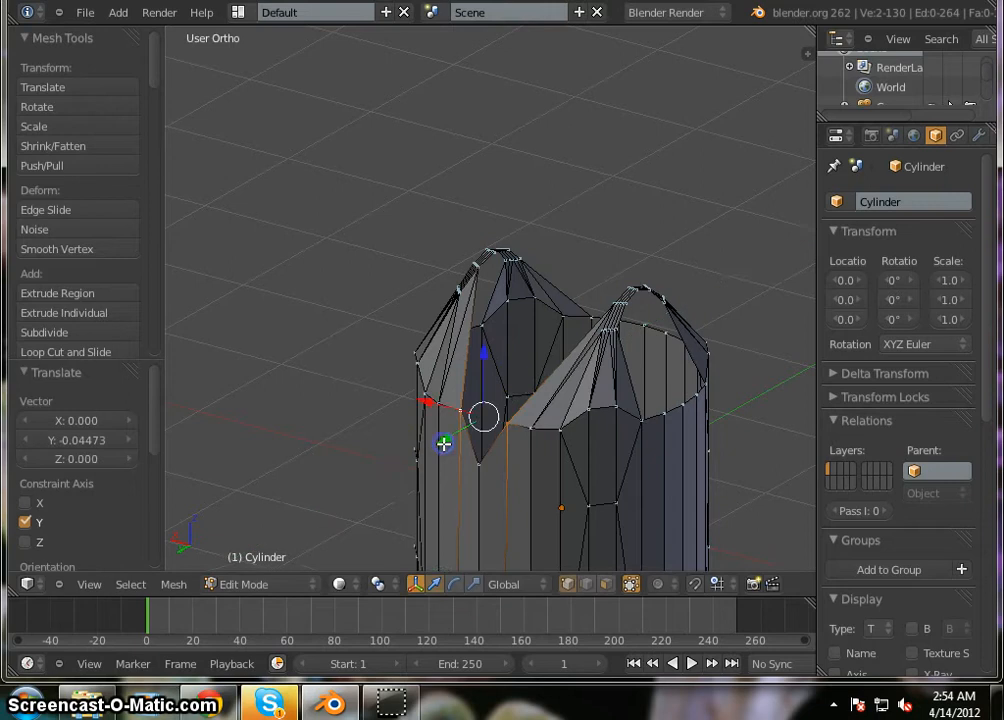
# Undo the Y move of the two rim vertices flanking the lowered vertex.
pyautogui.moveTo(444, 441); pyautogui.dragTo(526, 462, button='middle')
pyautogui.moveTo(449, 440); pyautogui.dragTo(639, 495, button='middle')
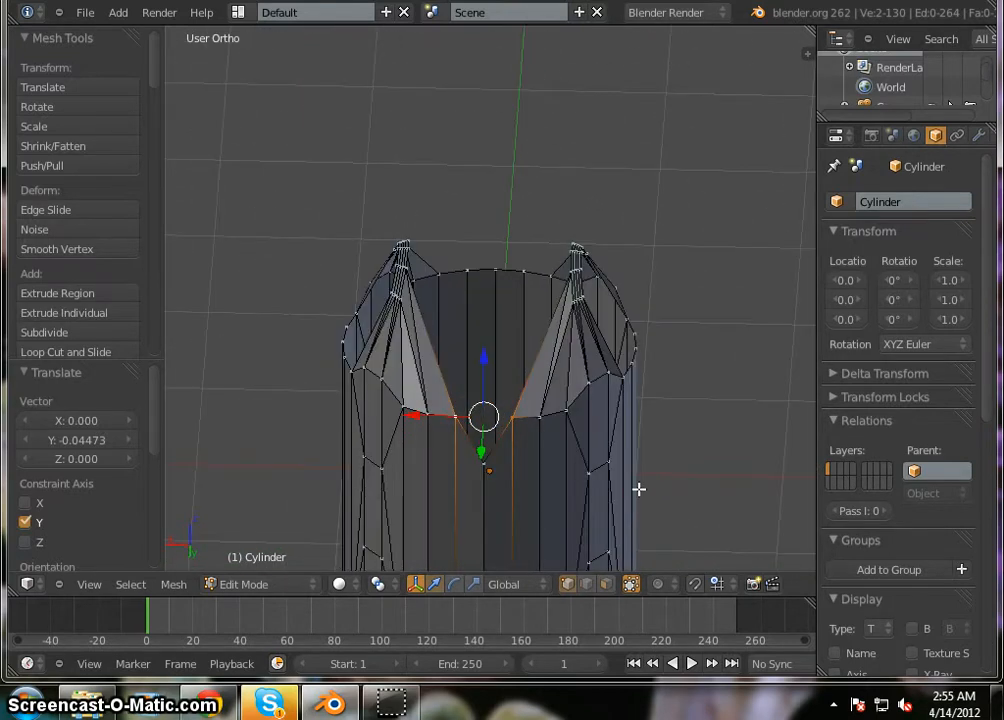
pyautogui.hotkey('ctrl', 'z')
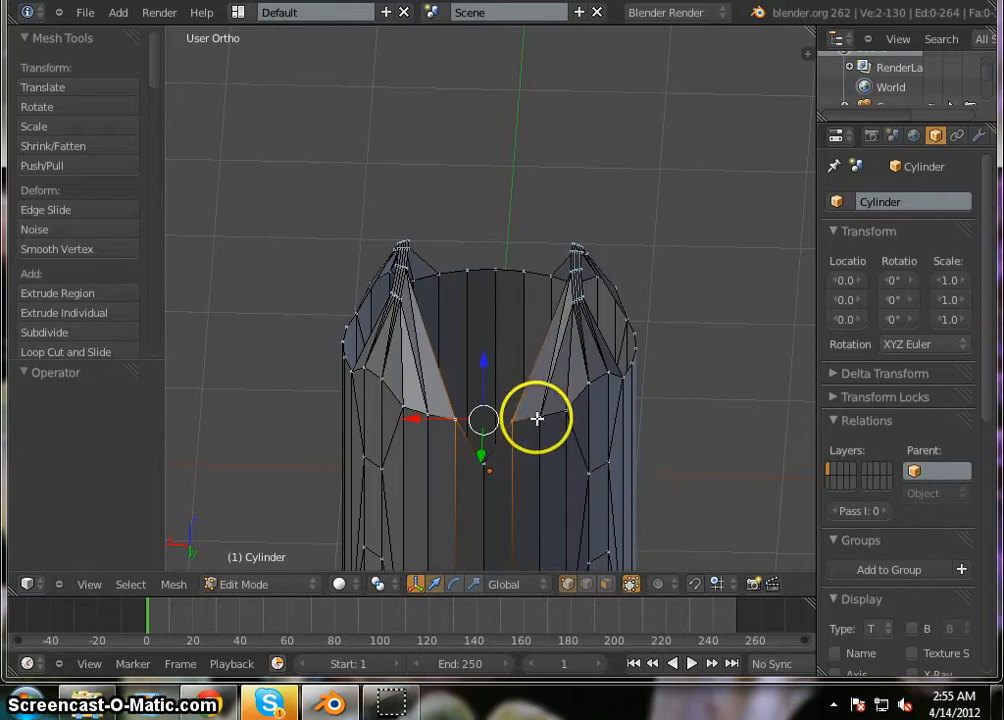
# Add the lowered vertex and the next rim vertex on each side to the selection, and move all five about -0.076 along Y.
pyautogui.click(428, 411)
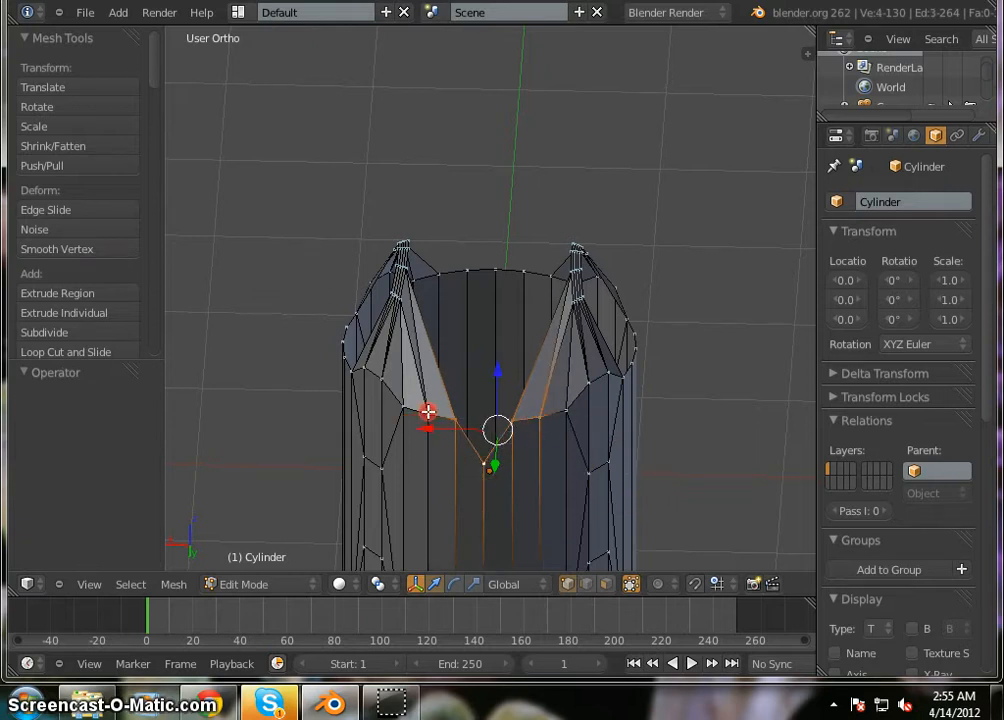
pyautogui.moveTo(501, 474); pyautogui.dragTo(637, 451, button='middle')
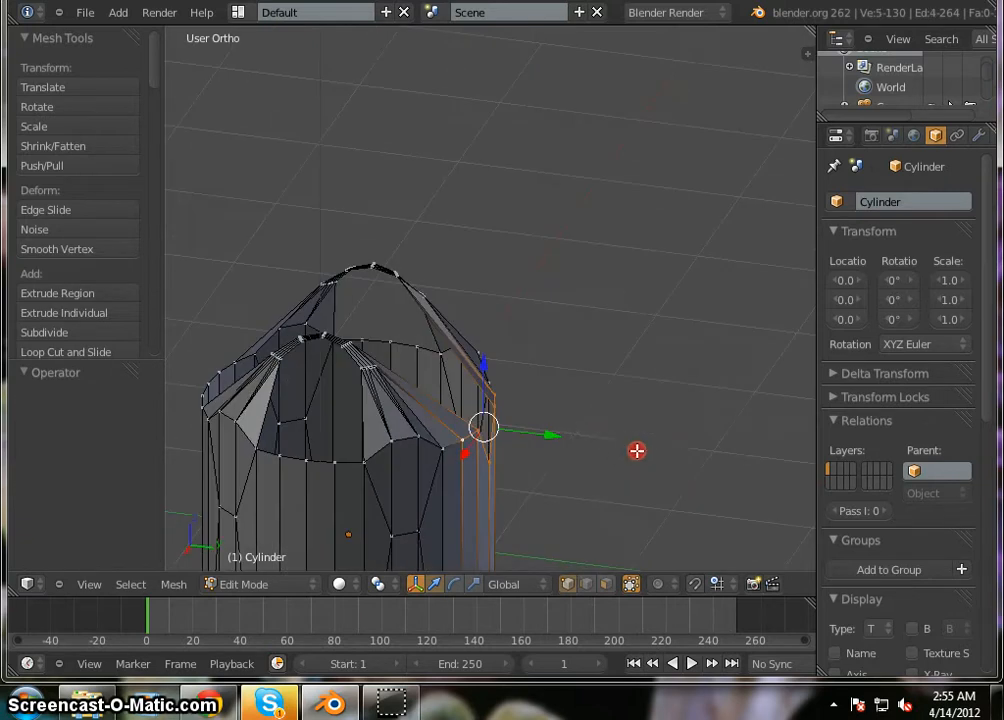
pyautogui.moveTo(559, 437); pyautogui.dragTo(553, 437)
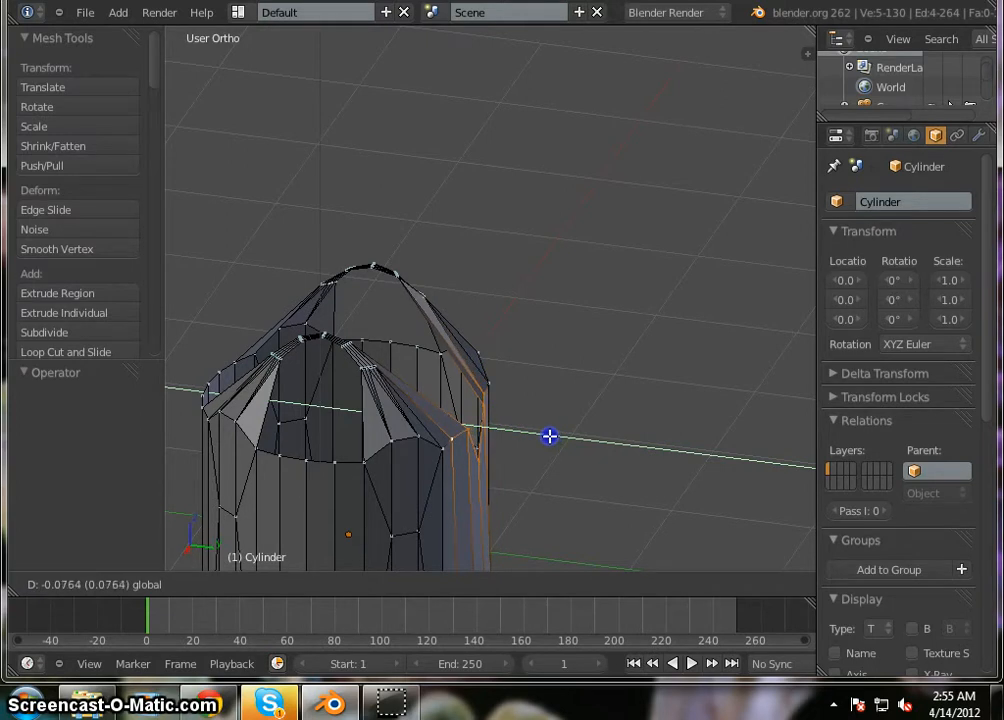
pyautogui.moveTo(550, 436); pyautogui.dragTo(552, 437)
# Select the lowered rim vertex on the +Y side with its two direct neighbours, move the three along Y, and deselect everything.
pyautogui.moveTo(565, 441); pyautogui.dragTo(519, 535, button='middle')
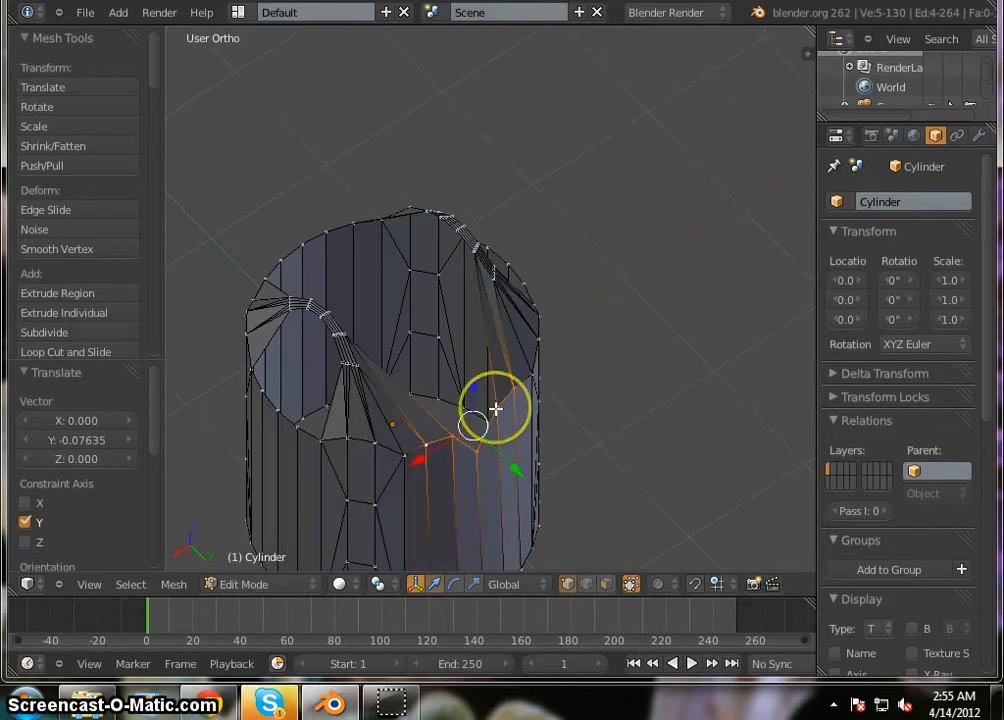
pyautogui.keyDown('shift'); pyautogui.rightClick(455, 436); pyautogui.keyUp('shift')
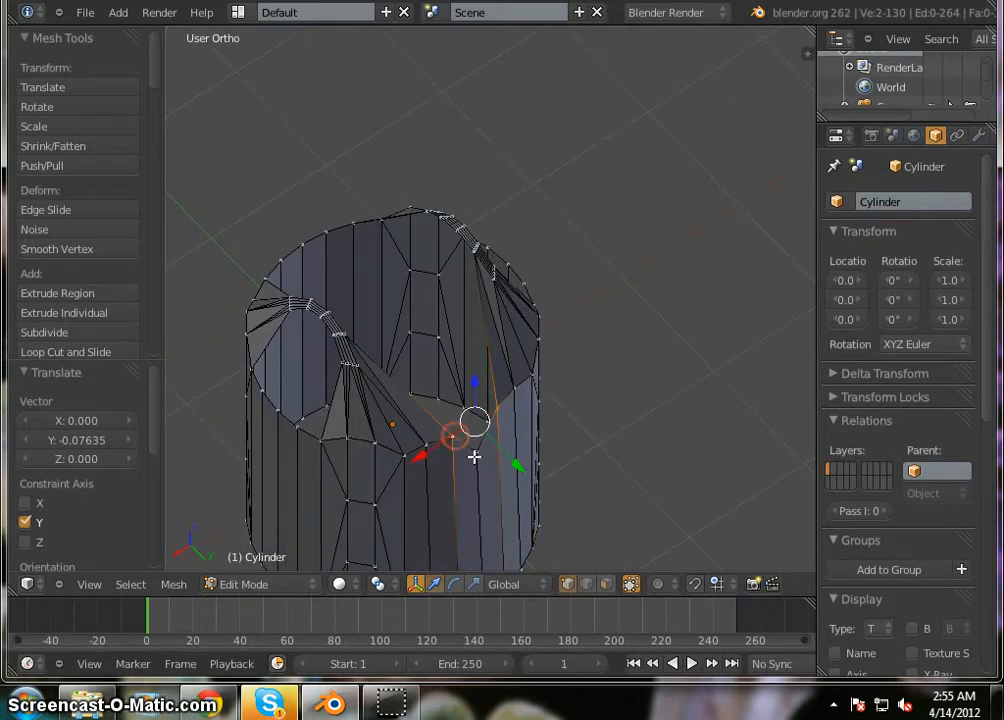
pyautogui.moveTo(541, 465); pyautogui.dragTo(677, 460, button='middle')
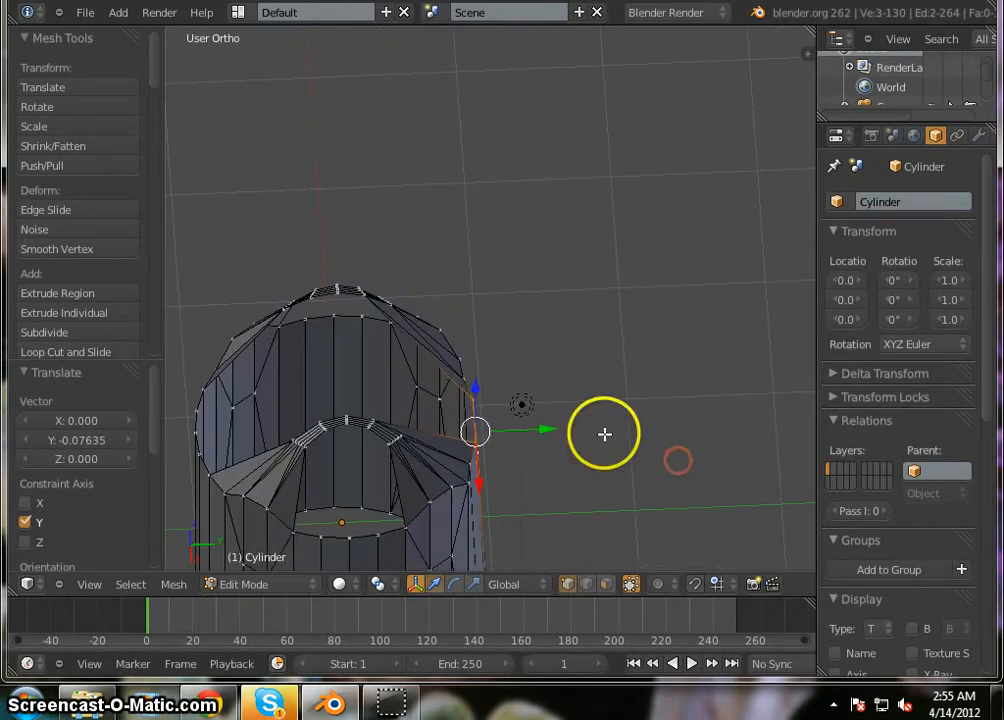
pyautogui.moveTo(609, 444); pyautogui.dragTo(513, 408, button='middle')
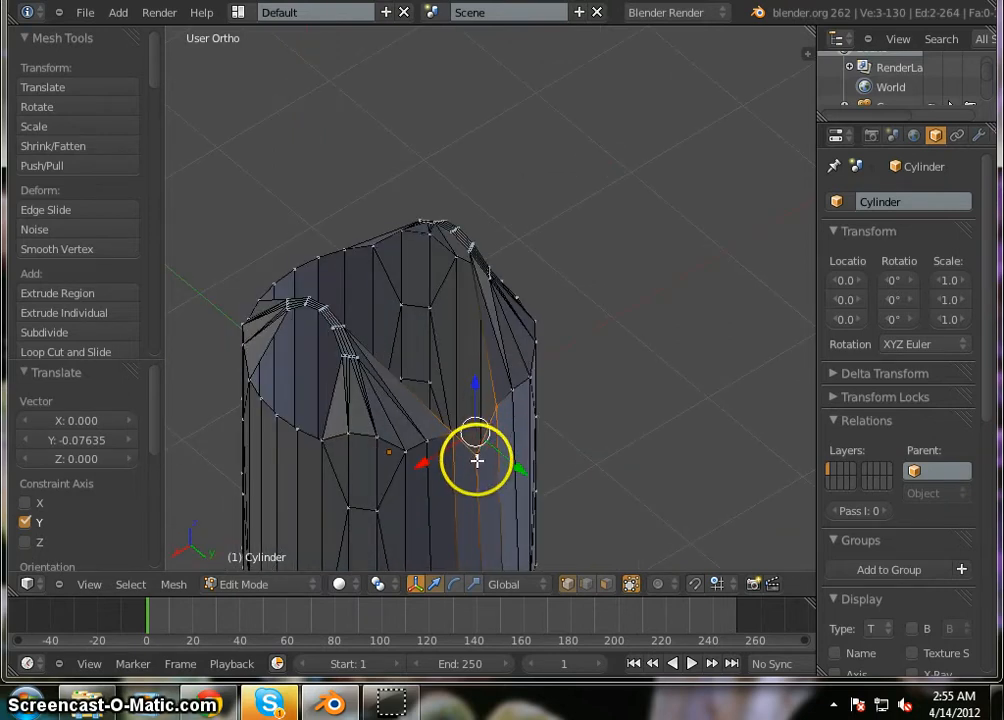
pyautogui.moveTo(520, 456); pyautogui.dragTo(508, 466)
pyautogui.moveTo(579, 485); pyautogui.dragTo(440, 464, button='middle')
pyautogui.scroll(-6, 480, 361)
pyautogui.moveTo(639, 459); pyautogui.dragTo(554, 428, button='middle')
pyautogui.press('a')
pyautogui.moveTo(549, 328); pyautogui.dragTo(598, 390, button='middle')
pyautogui.scroll(8, 527, 306)
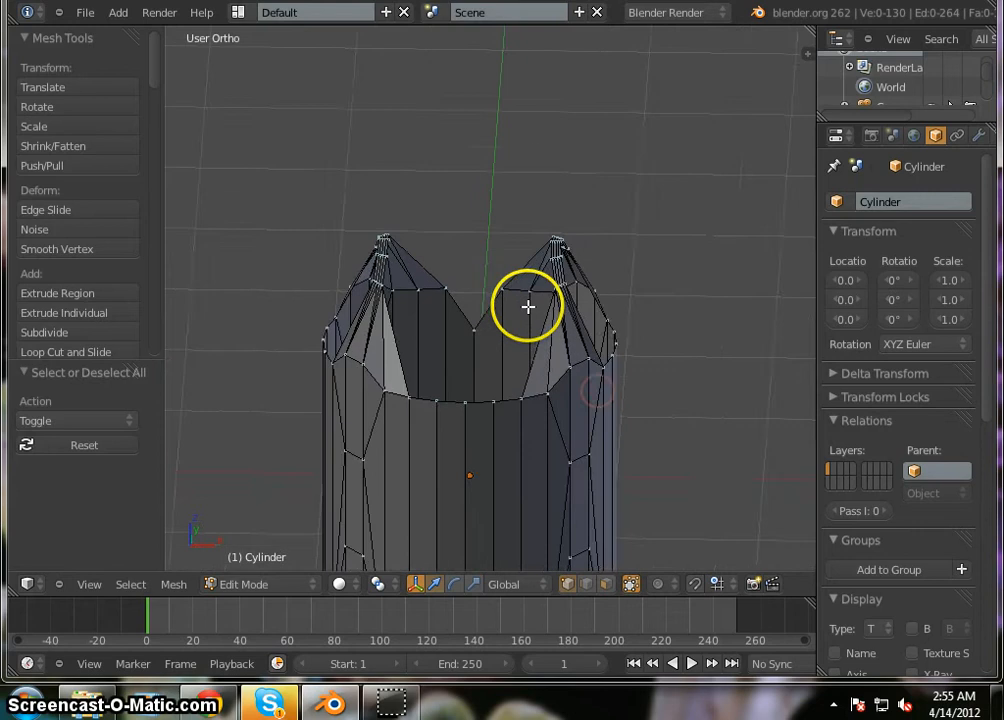
# Lower the three middle rim vertices on the -Y side along Z, and move the centre one a further -0.0367 along Z.
pyautogui.scroll(-3, 462, 337)
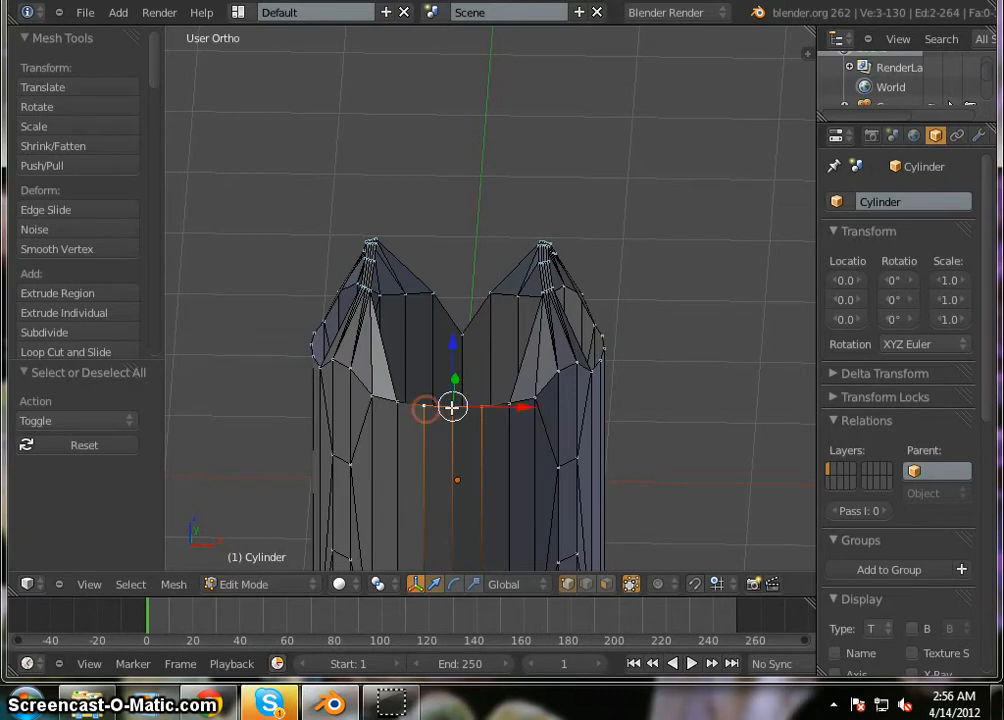
pyautogui.moveTo(455, 345); pyautogui.dragTo(449, 358)
pyautogui.rightClick(453, 416)
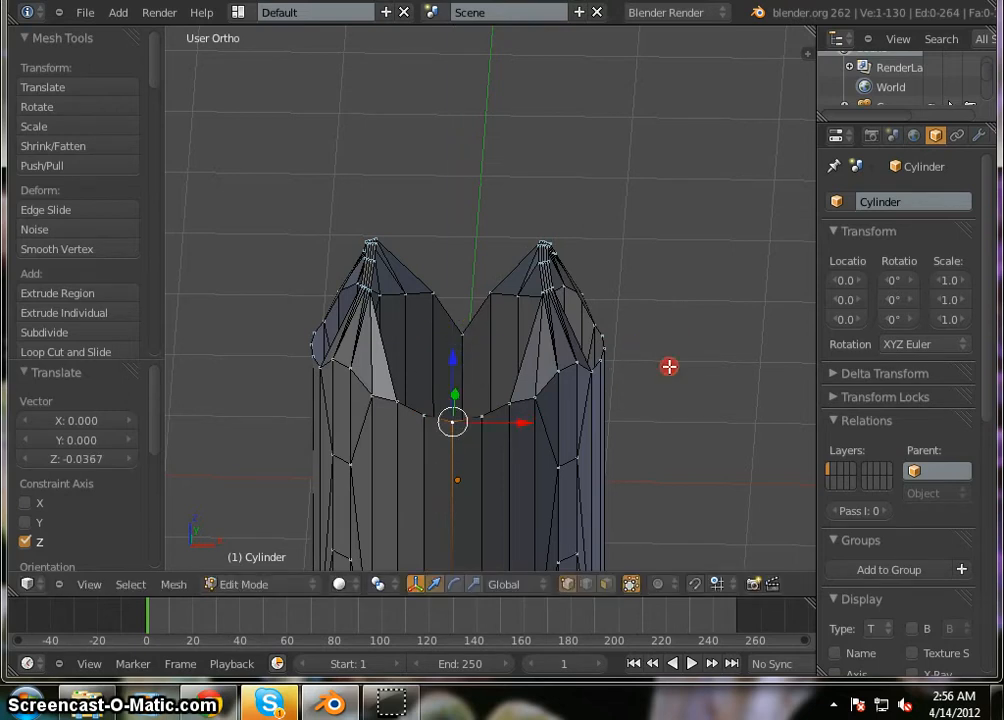
# Select the three middle rim vertices on both the +X and -X sides and move all six about -0.081 along Z.
pyautogui.moveTo(669, 366); pyautogui.dragTo(456, 321, button='middle')
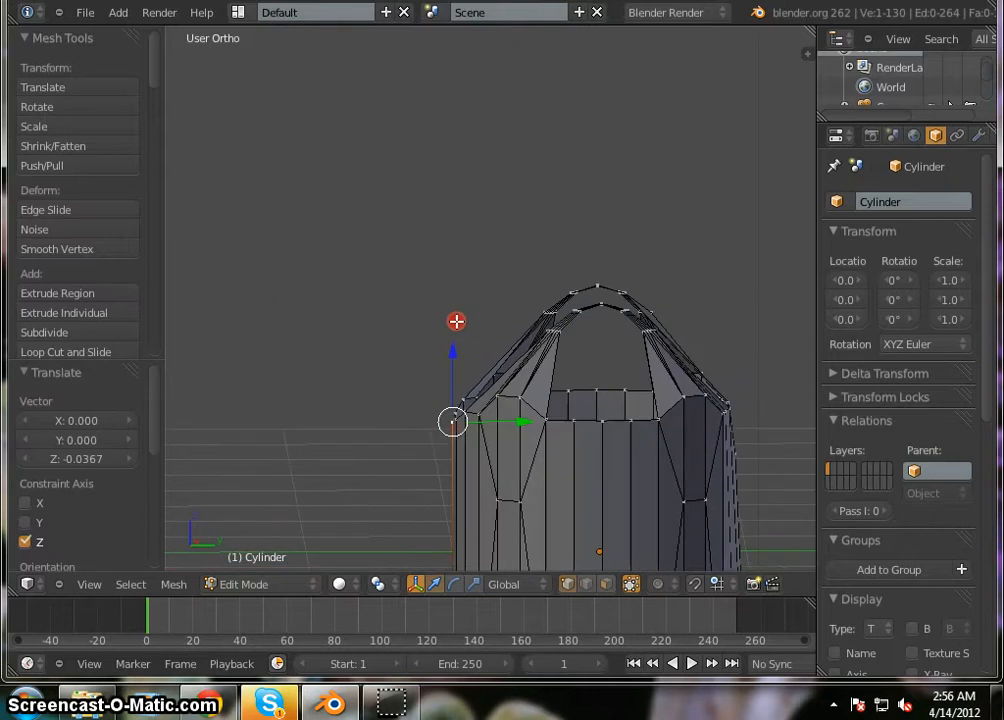
pyautogui.click(630, 422)
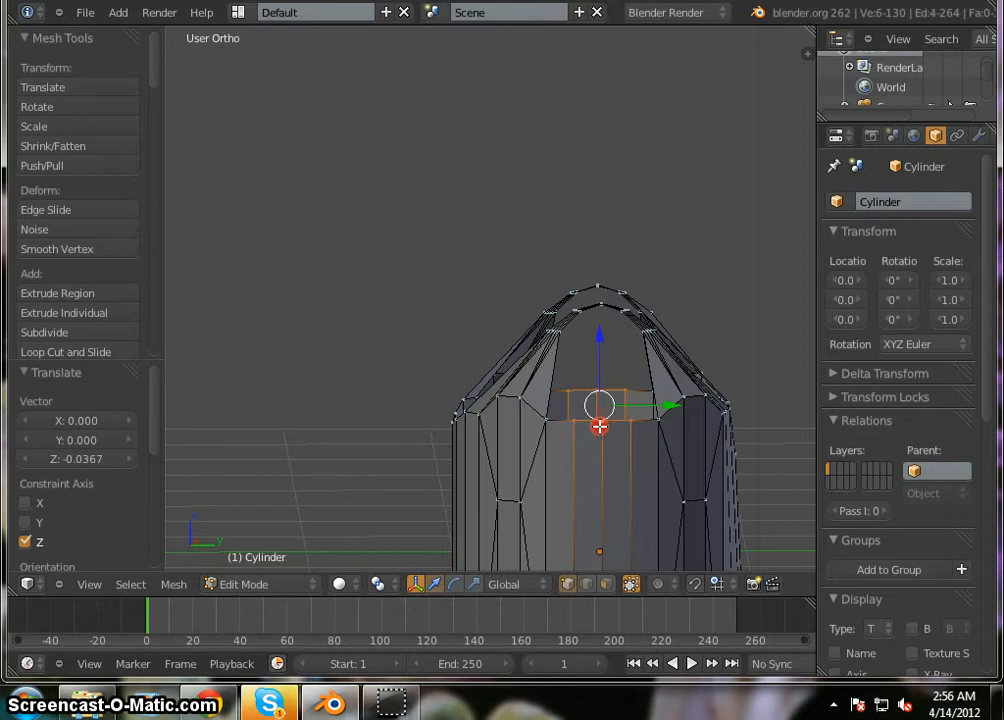
pyautogui.press('g')
pyautogui.press('z')
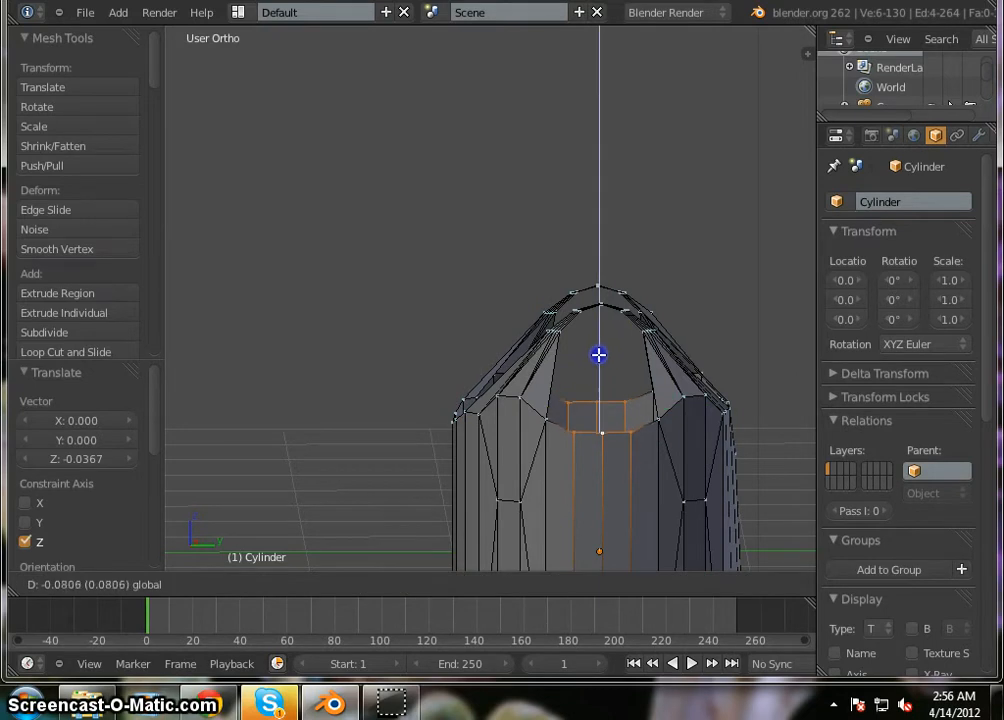
pyautogui.click(598, 354)
# Move only the centre rim vertices of the +X and -X sides about -0.034 along Z, and clear the selection.
pyautogui.rightClick(597, 401)
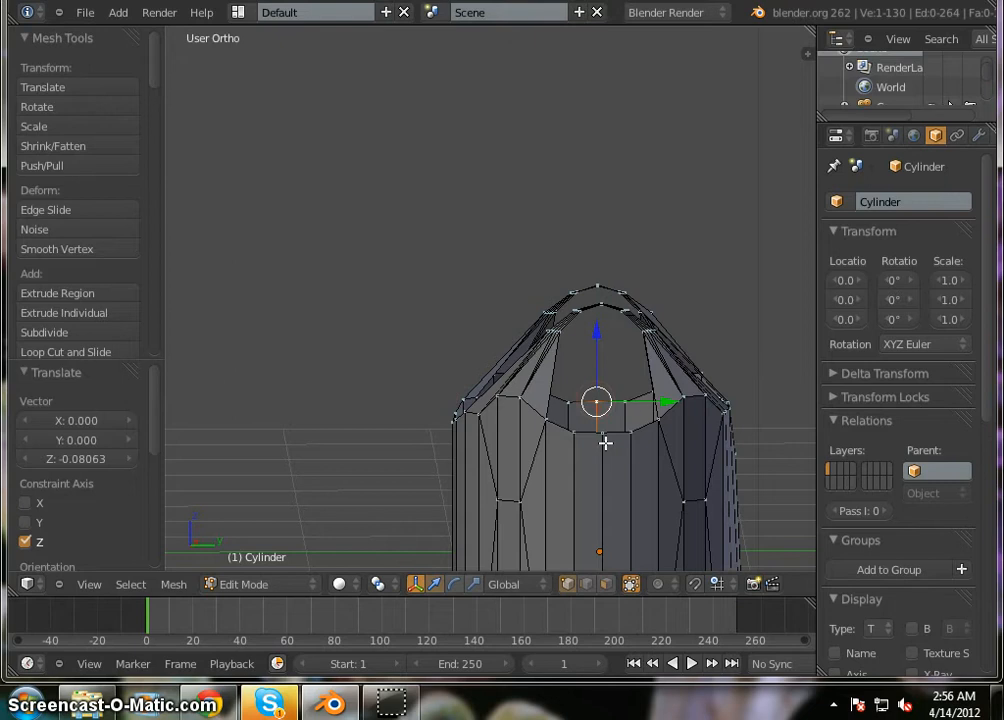
pyautogui.keyDown('shift'); pyautogui.rightClick(604, 435); pyautogui.keyUp('shift')
pyautogui.moveTo(598, 347); pyautogui.dragTo(597, 350)
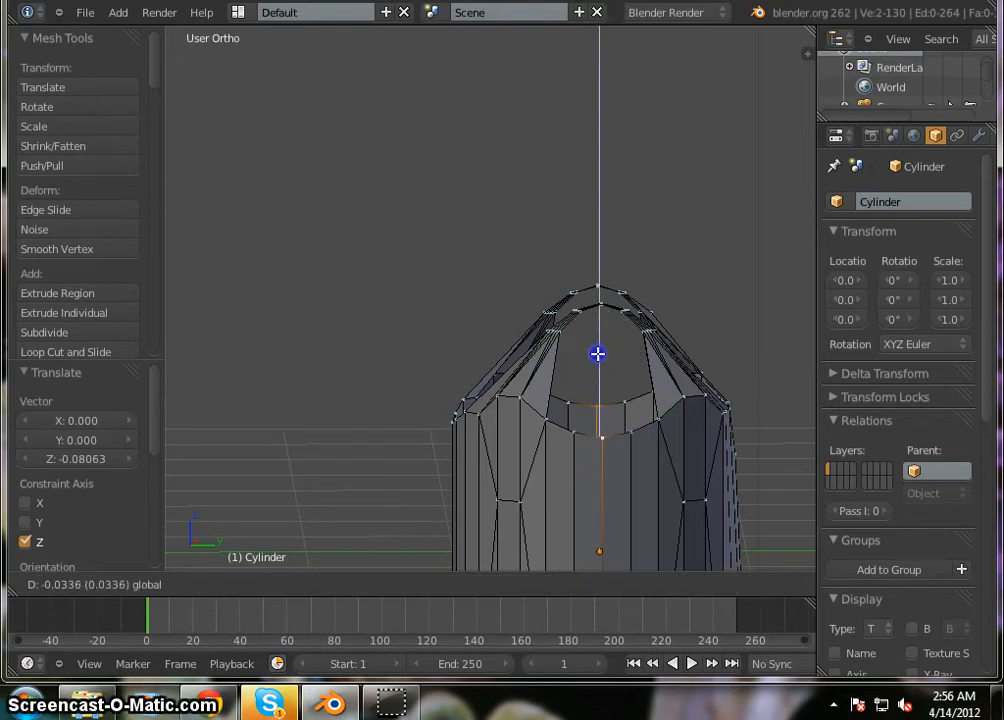
pyautogui.click(597, 354)
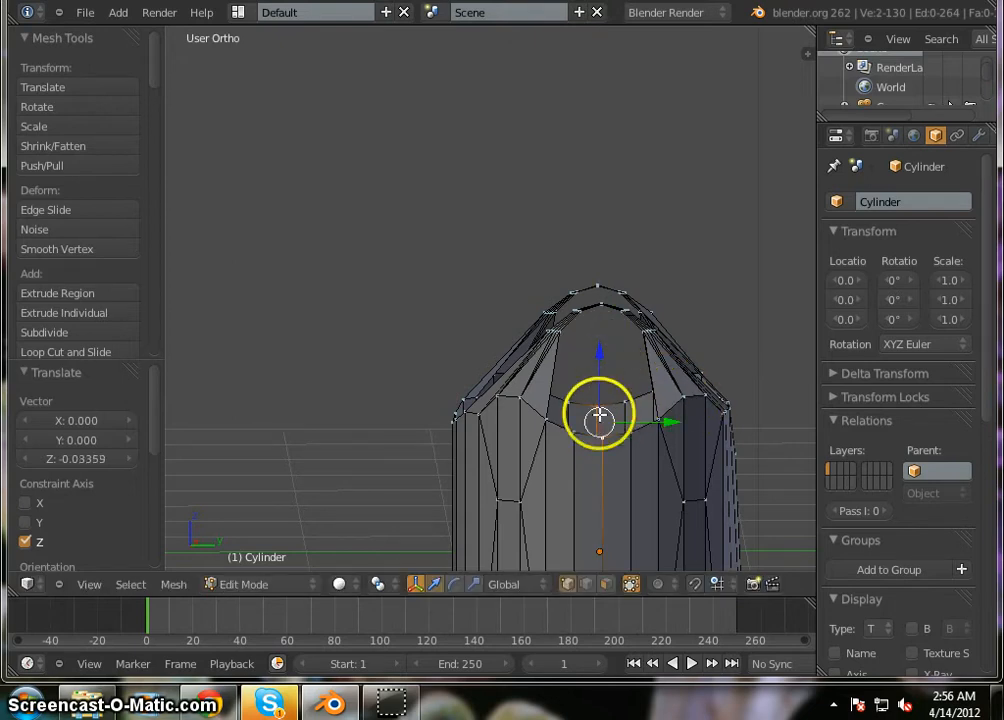
pyautogui.press('a')
# In face select mode, select the four triangular faces flanking the +X and -X arch openings and subdivide them with 3 cuts.
pyautogui.moveTo(618, 421)
pyautogui.mouseDown(button='middle')
pyautogui.moveTo(580, 370)
pyautogui.moveTo(620, 410)
pyautogui.moveTo(610, 413)
pyautogui.mouseUp(button='middle')
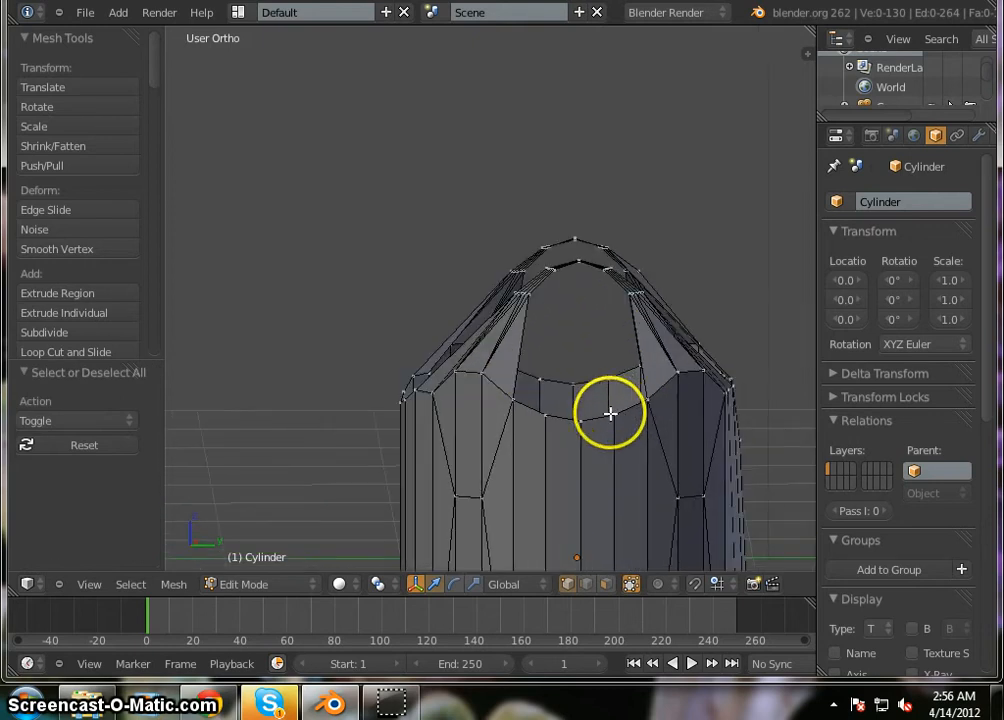
pyautogui.scroll(2, 610, 413)
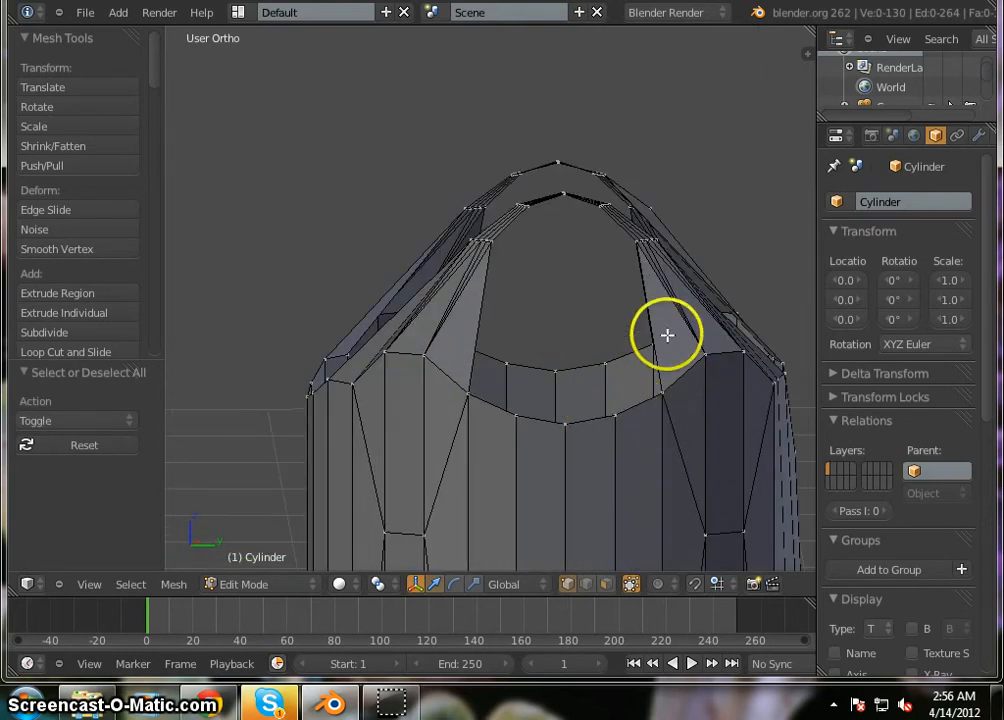
pyautogui.moveTo(520, 332); pyautogui.dragTo(472, 371, button='middle')
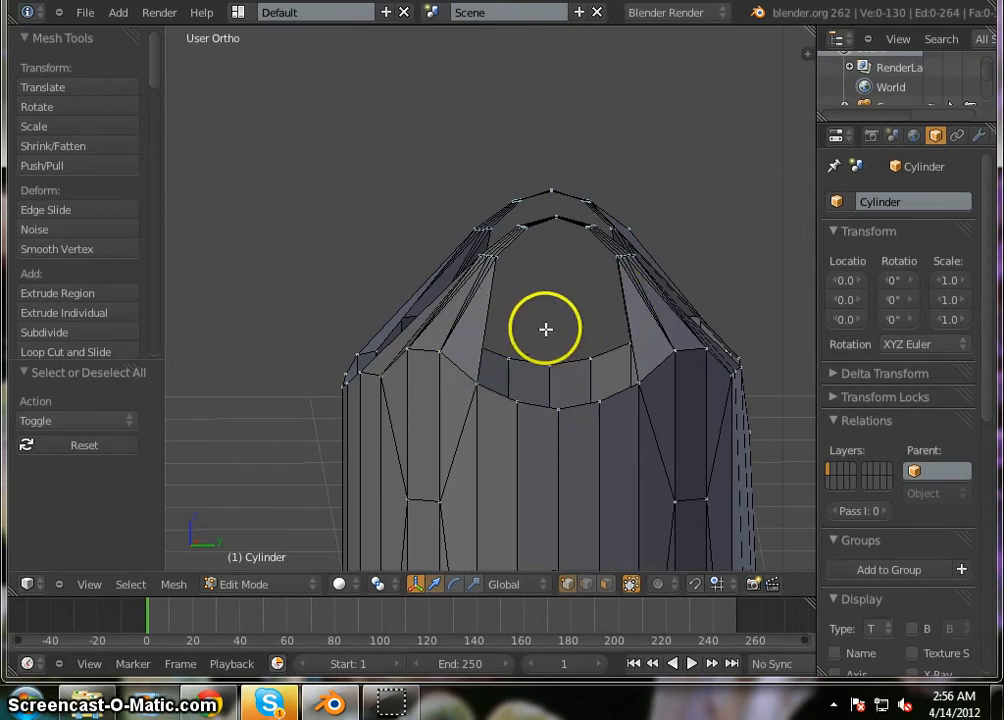
pyautogui.moveTo(547, 329); pyautogui.dragTo(560, 375, button='middle')
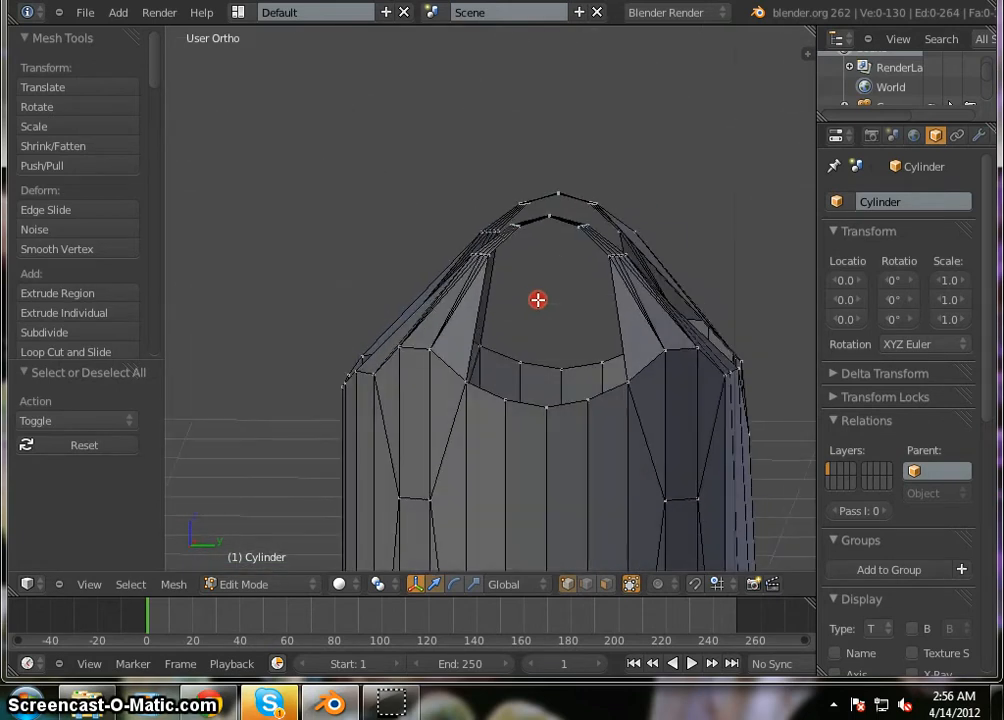
pyautogui.click(610, 586)
pyautogui.rightClick(625, 328)
pyautogui.keyDown('shift'); pyautogui.rightClick(464, 340); pyautogui.keyUp('shift')
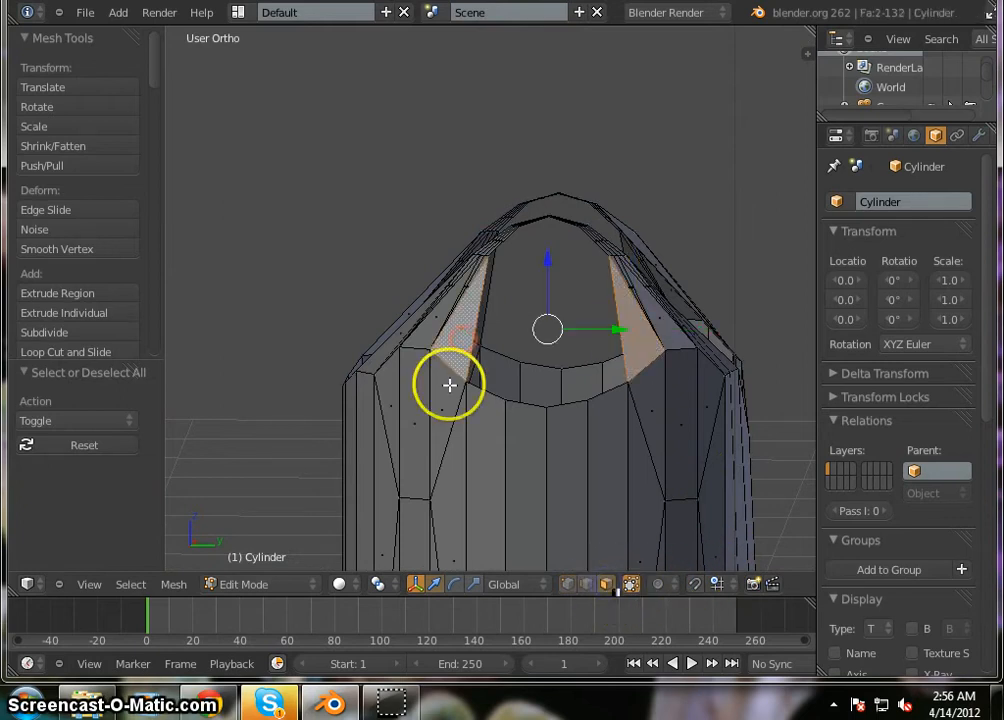
pyautogui.moveTo(448, 385); pyautogui.dragTo(704, 408, button='middle')
pyautogui.moveTo(370, 381); pyautogui.dragTo(598, 363, button='middle')
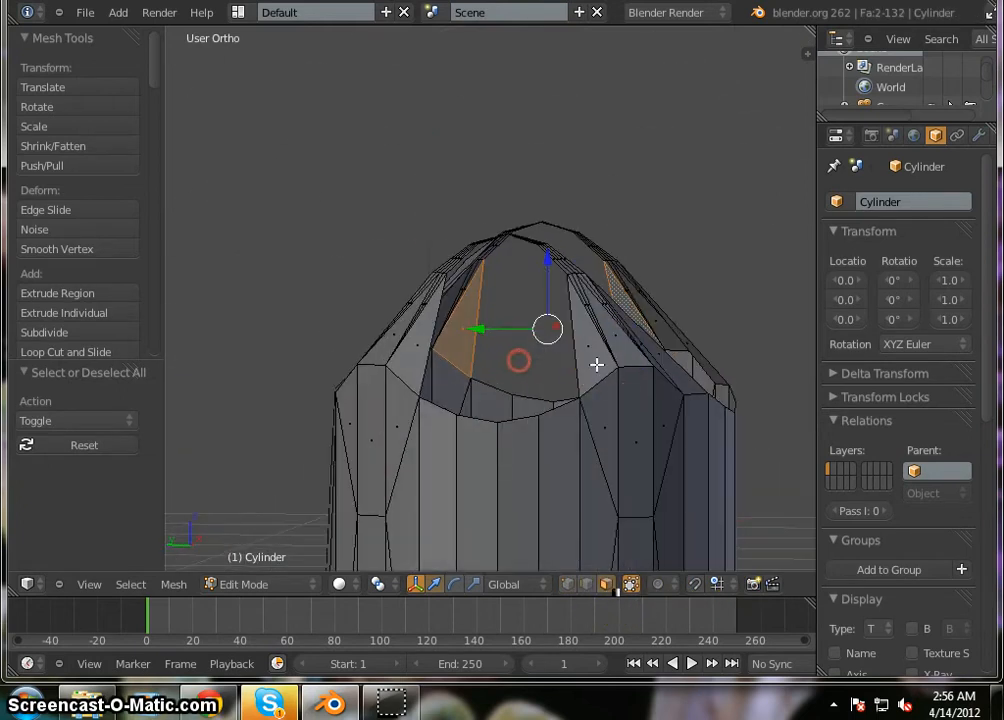
pyautogui.keyDown('shift'); pyautogui.rightClick(594, 350); pyautogui.keyUp('shift')
pyautogui.keyDown('shift'); pyautogui.rightClick(421, 354); pyautogui.keyUp('shift')
pyautogui.moveTo(425, 418); pyautogui.dragTo(452, 415, button='middle')
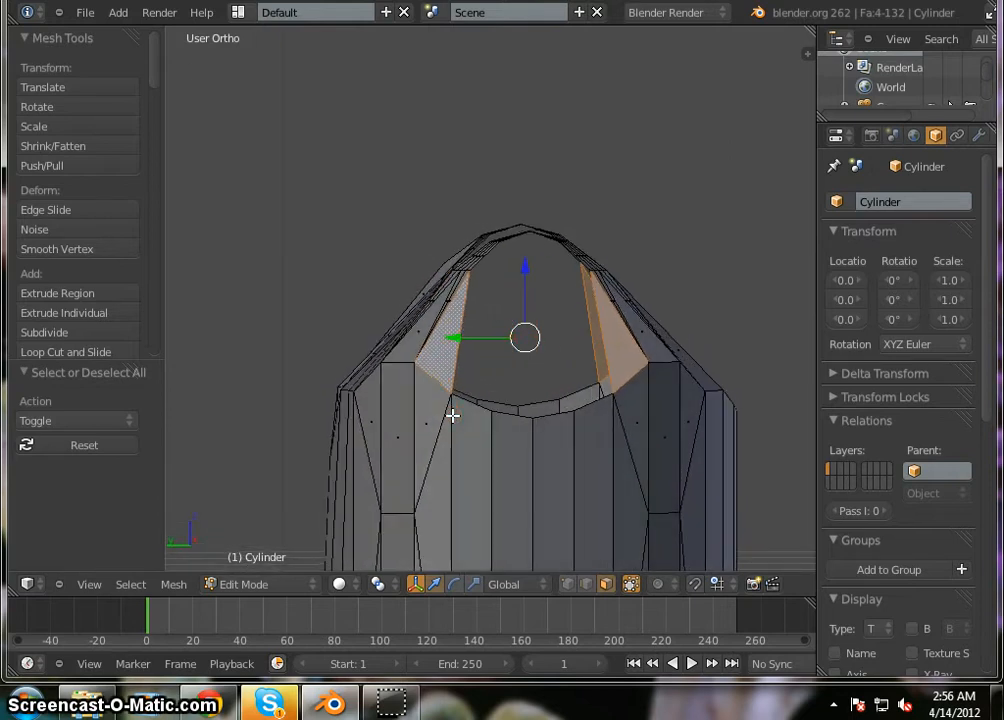
pyautogui.press('w')
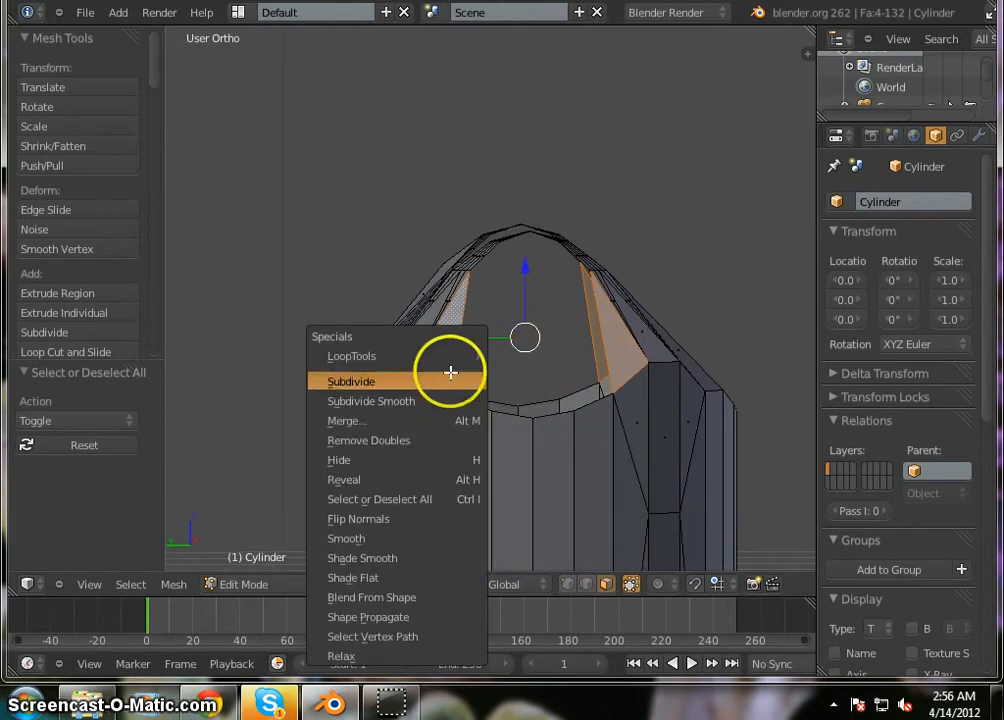
pyautogui.click(449, 380)
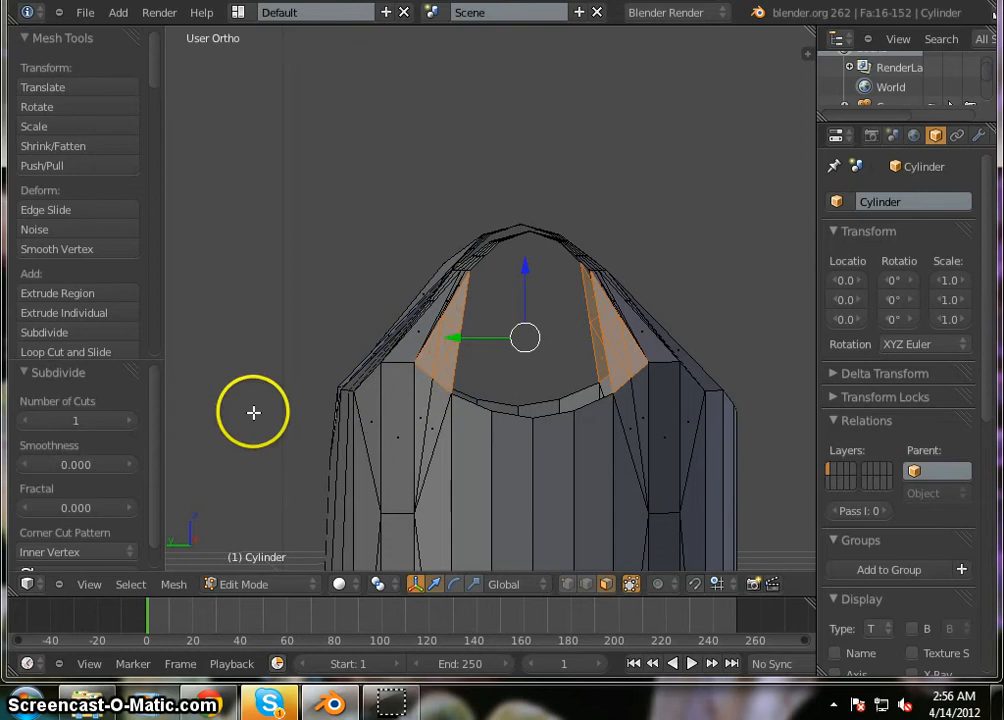
pyautogui.click(128, 420)
pyautogui.click(128, 420)
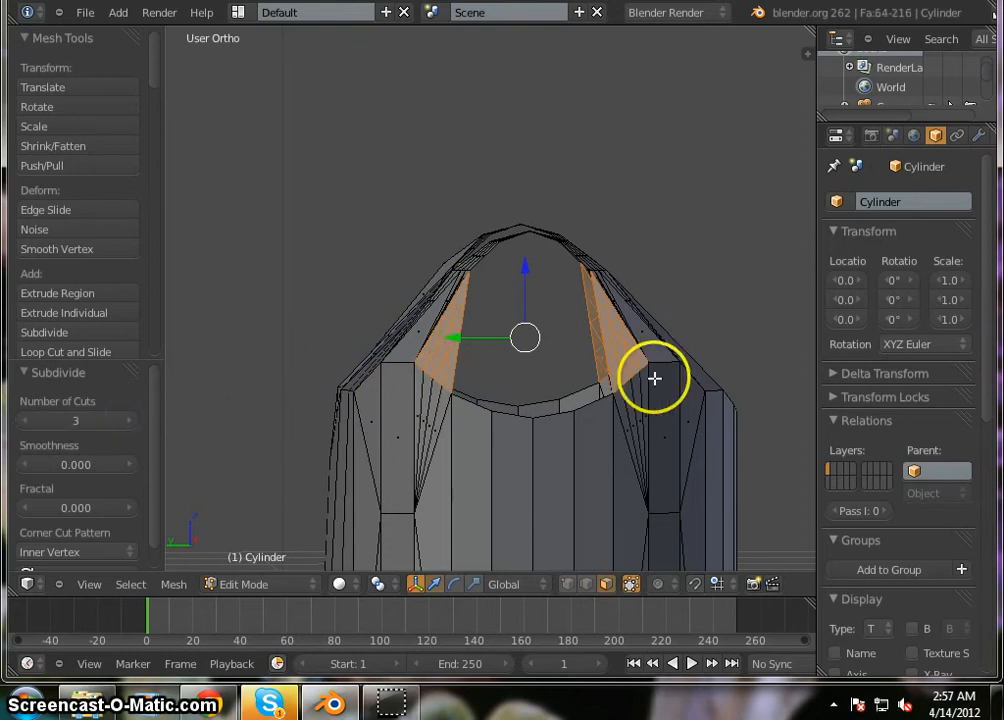
# In vertex select mode, fill a triangular face at the -Y lower corner of the -X arch opening, down to the next rim vertex.
pyautogui.scroll(2, 639, 381)
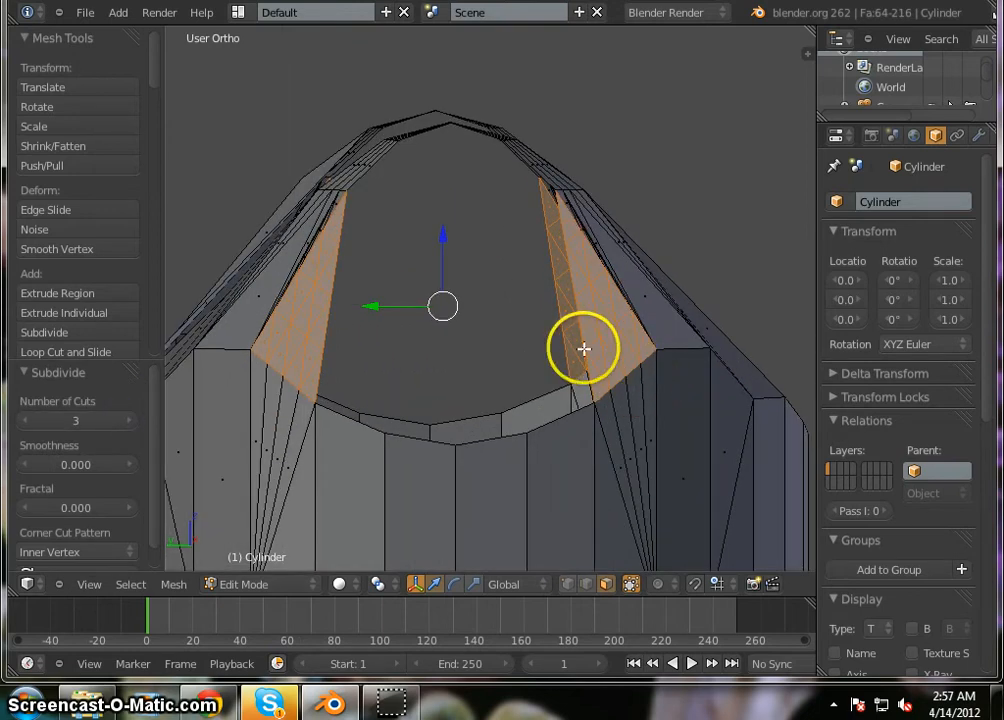
pyautogui.click(567, 584)
pyautogui.press('a')
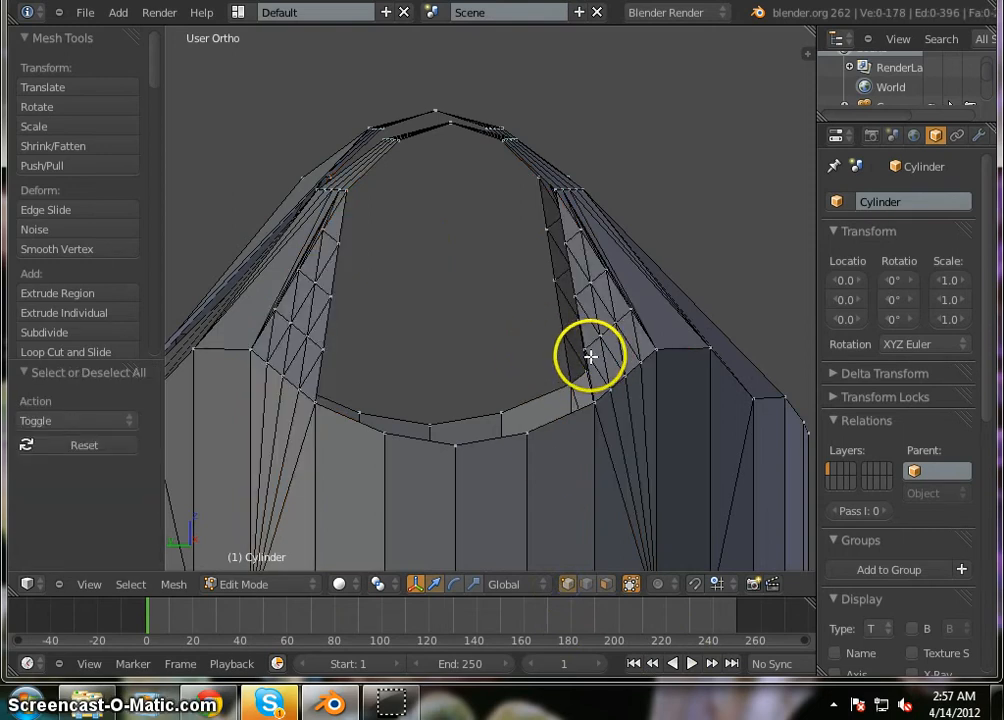
pyautogui.rightClick(586, 351)
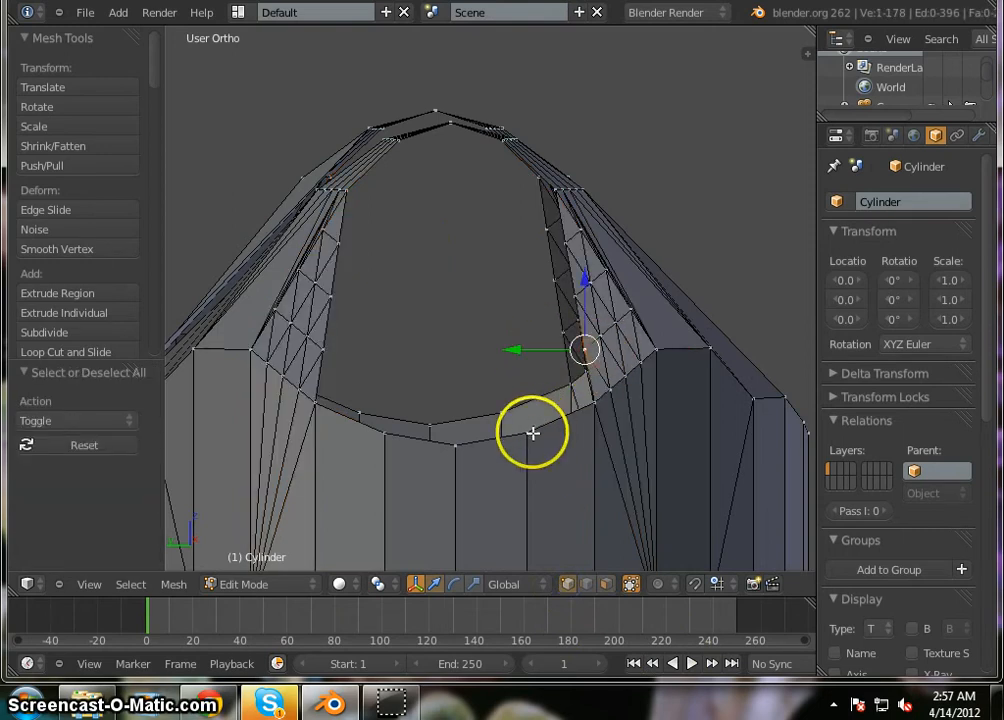
pyautogui.keyDown('shift'); pyautogui.rightClick(595, 402); pyautogui.keyUp('shift')
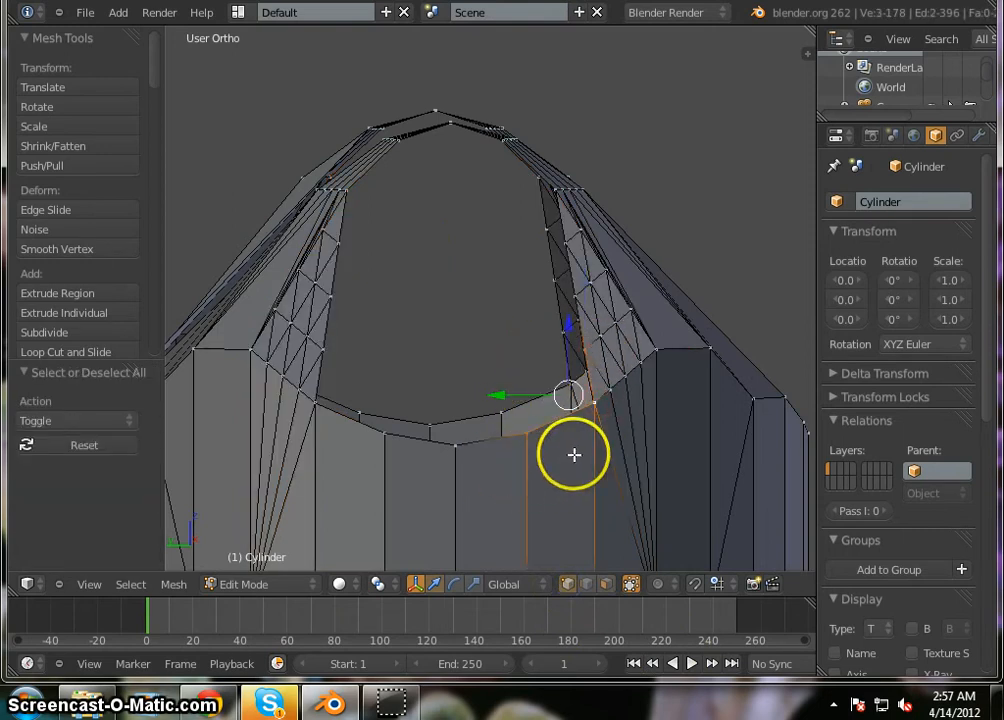
pyautogui.press('f')
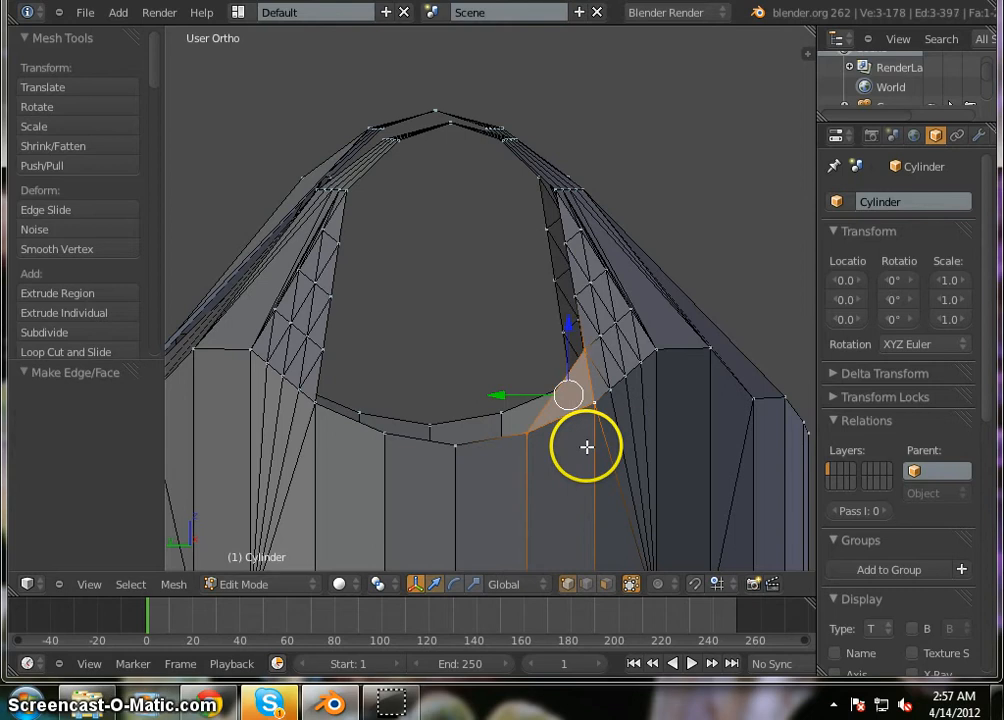
# Fill a matching triangular face at the +Y lower corner of the -X arch opening.
pyautogui.rightClick(325, 353)
pyautogui.keyDown('shift'); pyautogui.rightClick(318, 410); pyautogui.keyUp('shift')
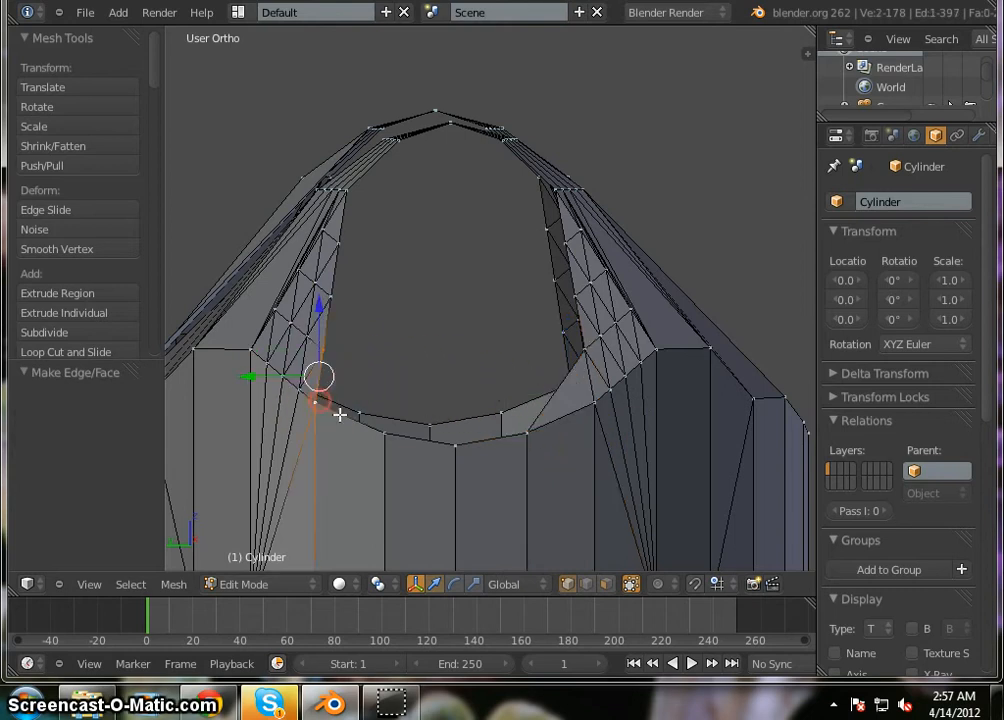
pyautogui.keyDown('shift'); pyautogui.rightClick(390, 430); pyautogui.keyUp('shift')
pyautogui.press('f')
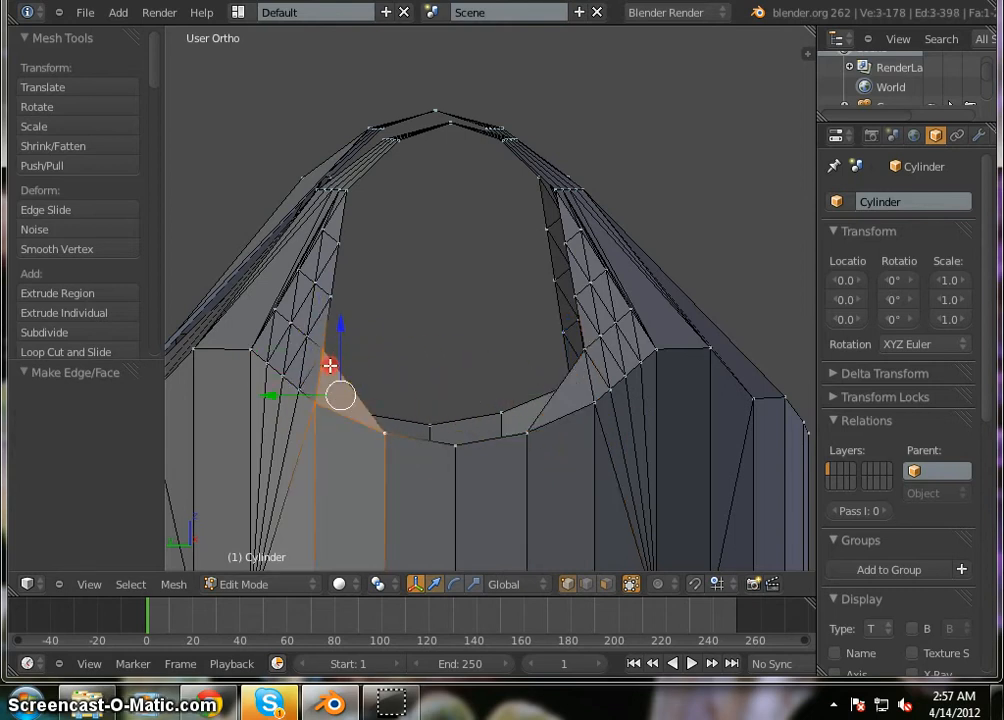
# Fill a triangular face at the +Y lower corner of the +X arch opening from the lowest subdivided edge vertex and two rim vertices.
pyautogui.moveTo(329, 363); pyautogui.dragTo(527, 388, button='middle')
pyautogui.moveTo(268, 391); pyautogui.dragTo(734, 352, button='middle')
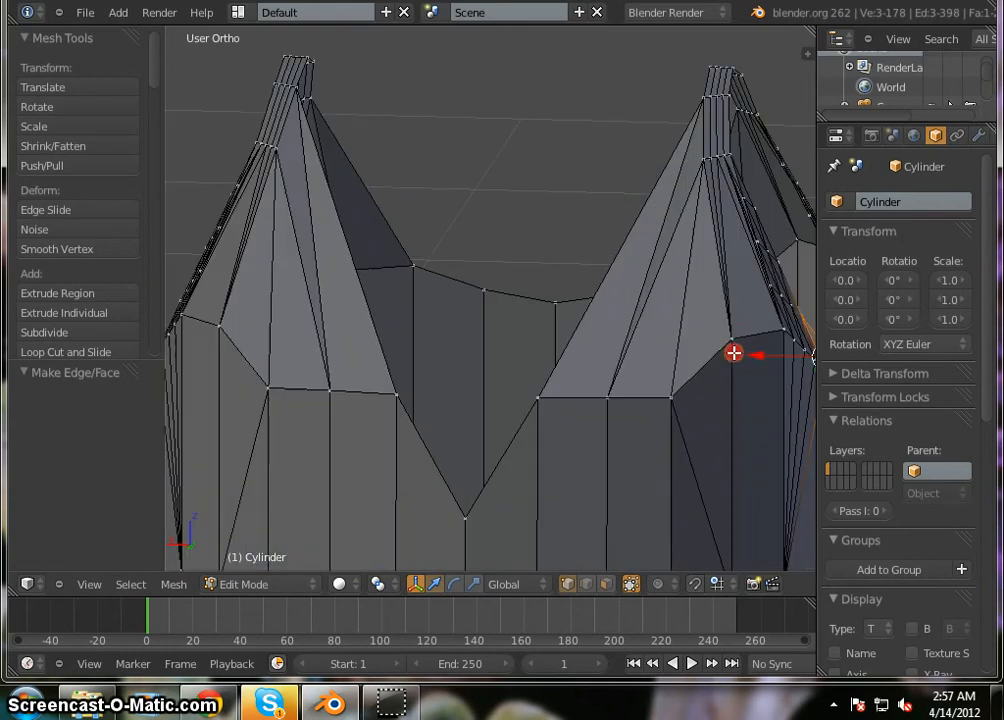
pyautogui.moveTo(333, 369); pyautogui.dragTo(489, 358, button='middle')
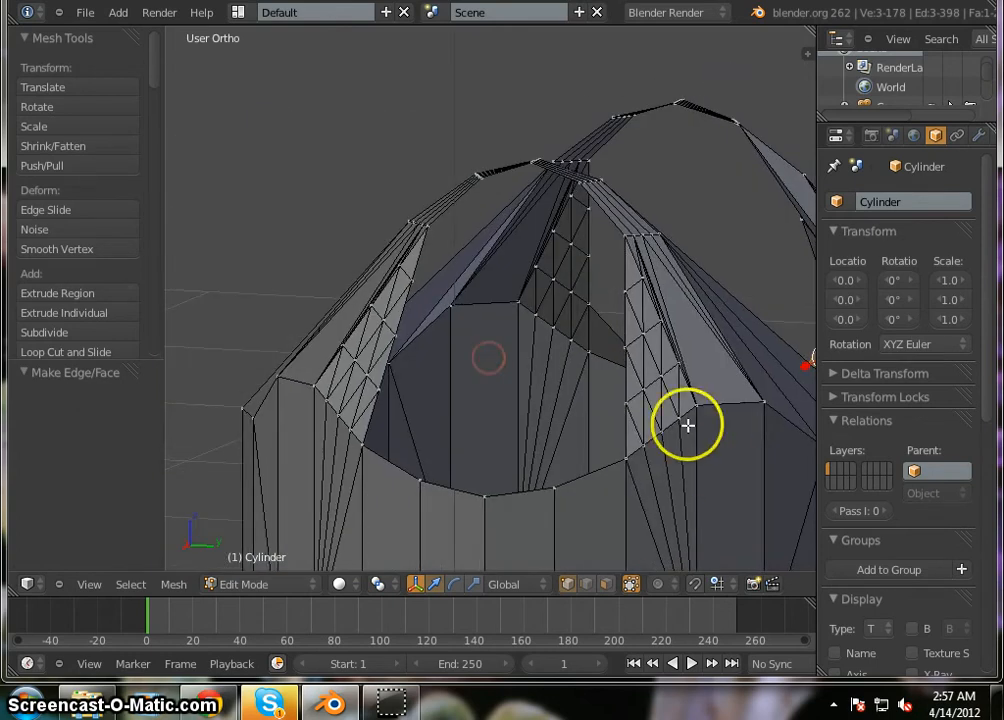
pyautogui.rightClick(624, 404)
pyautogui.keyDown('shift'); pyautogui.rightClick(625, 456); pyautogui.keyUp('shift')
pyautogui.keyDown('shift'); pyautogui.rightClick(553, 484); pyautogui.keyUp('shift')
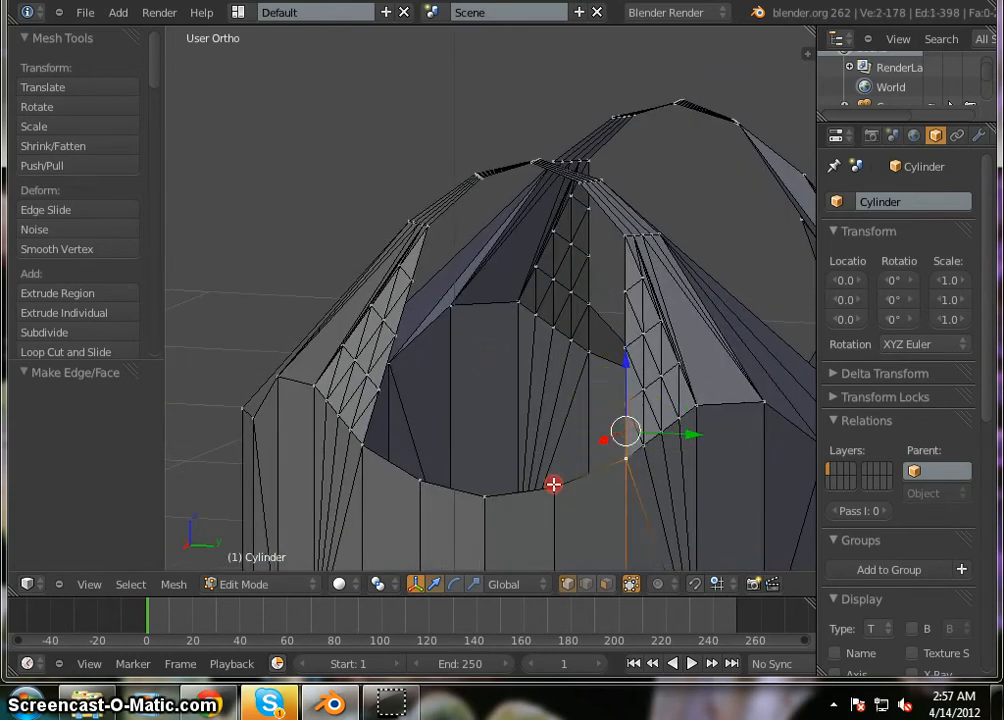
pyautogui.press('f')
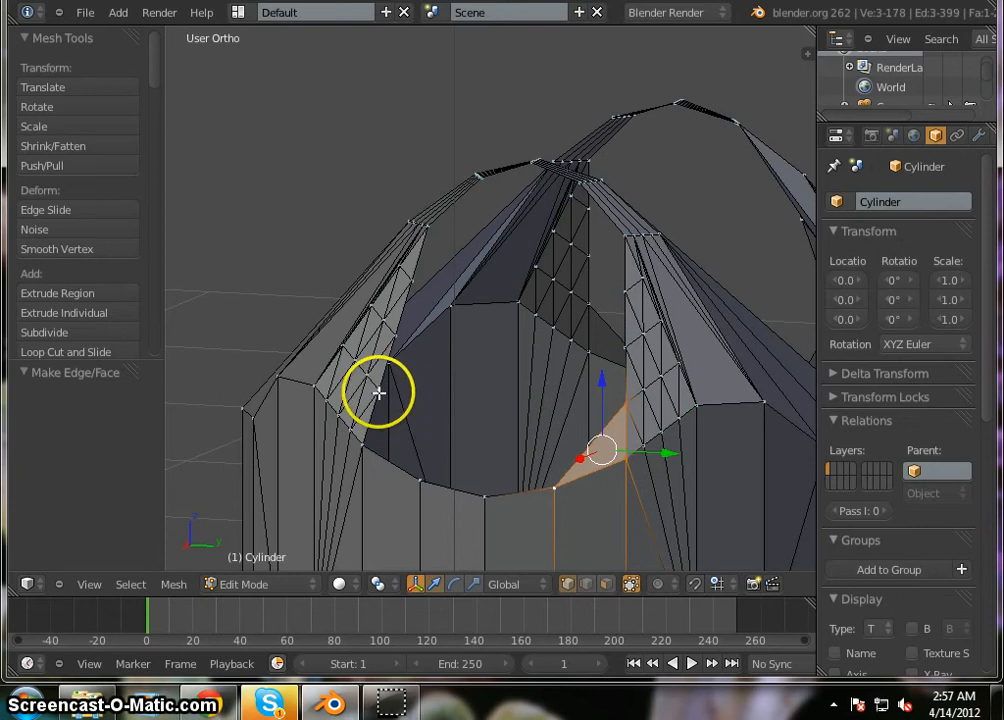
# Fill a triangular face at the -Y lower corner of the +X arch opening from the lowest subdivided edge vertex and two rim vertices.
pyautogui.keyDown('shift'); pyautogui.rightClick(415, 475); pyautogui.keyUp('shift')
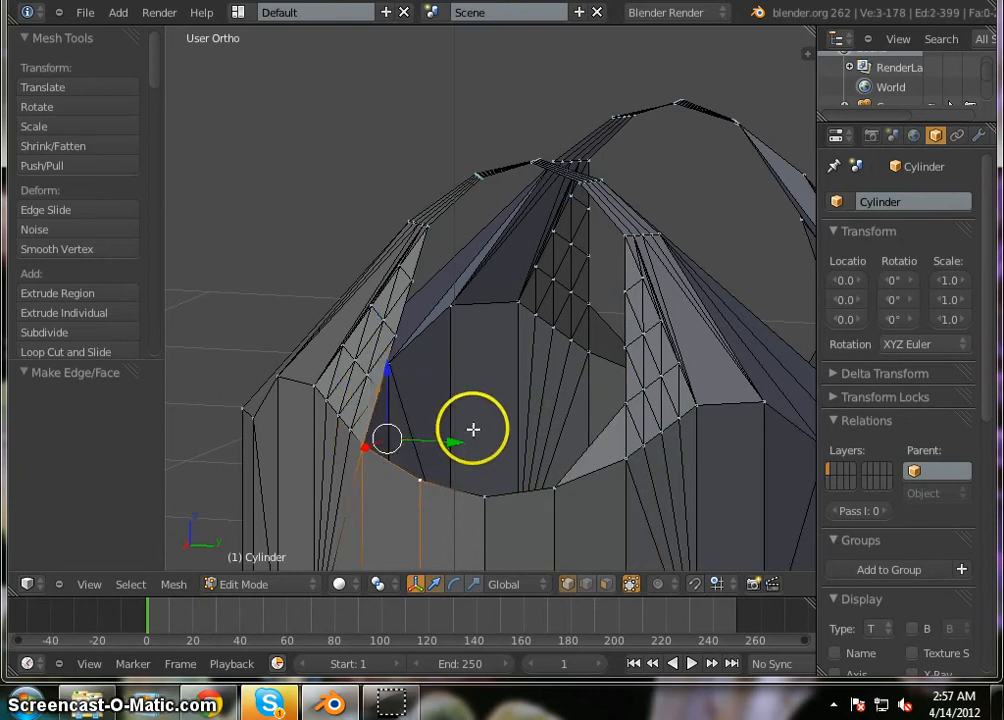
pyautogui.press('f')
# Examine the filled lower corners of the +X and -X arch openings from both sides of the cylinder.
pyautogui.scroll(-4, 482, 354)
pyautogui.scroll(-2, 568, 465)
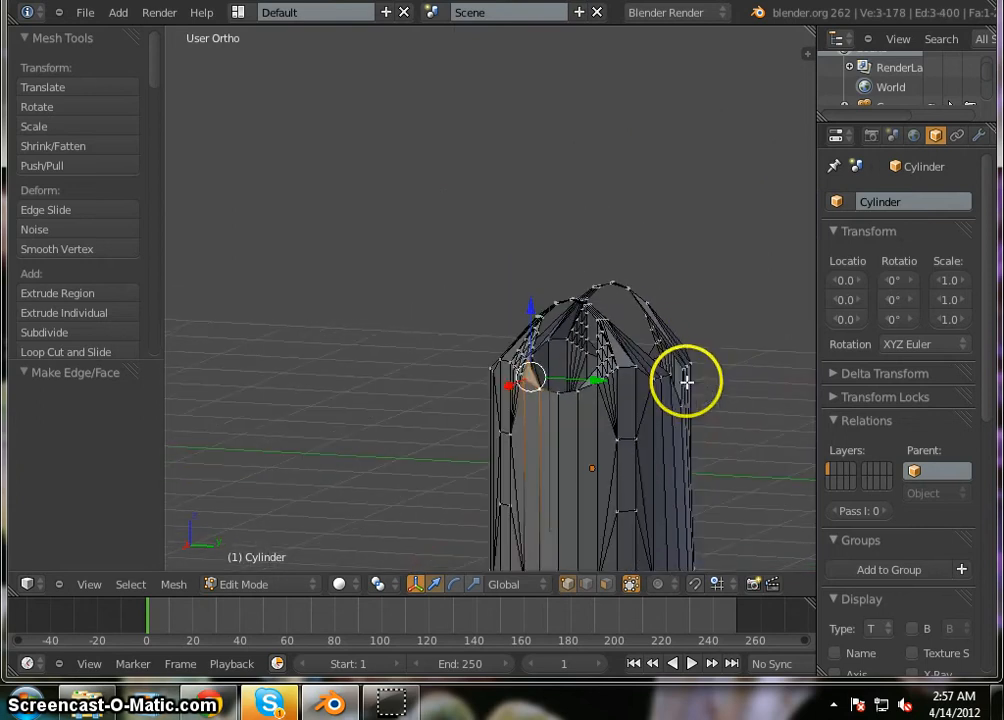
pyautogui.moveTo(499, 423); pyautogui.dragTo(668, 385, button='middle')
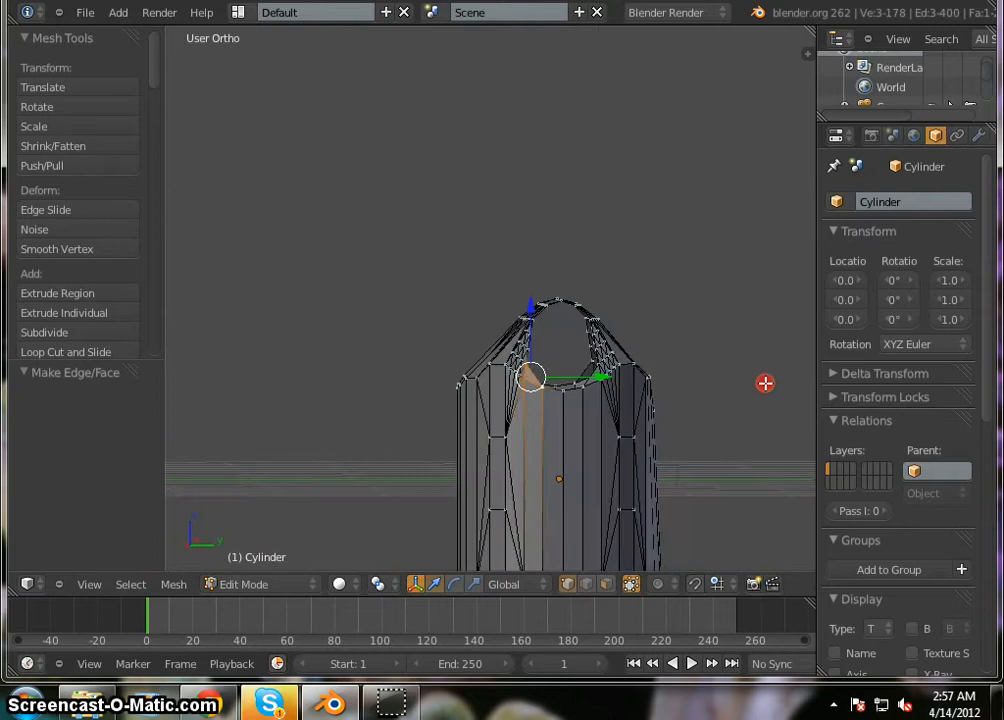
pyautogui.moveTo(593, 374); pyautogui.dragTo(266, 375, button='middle')
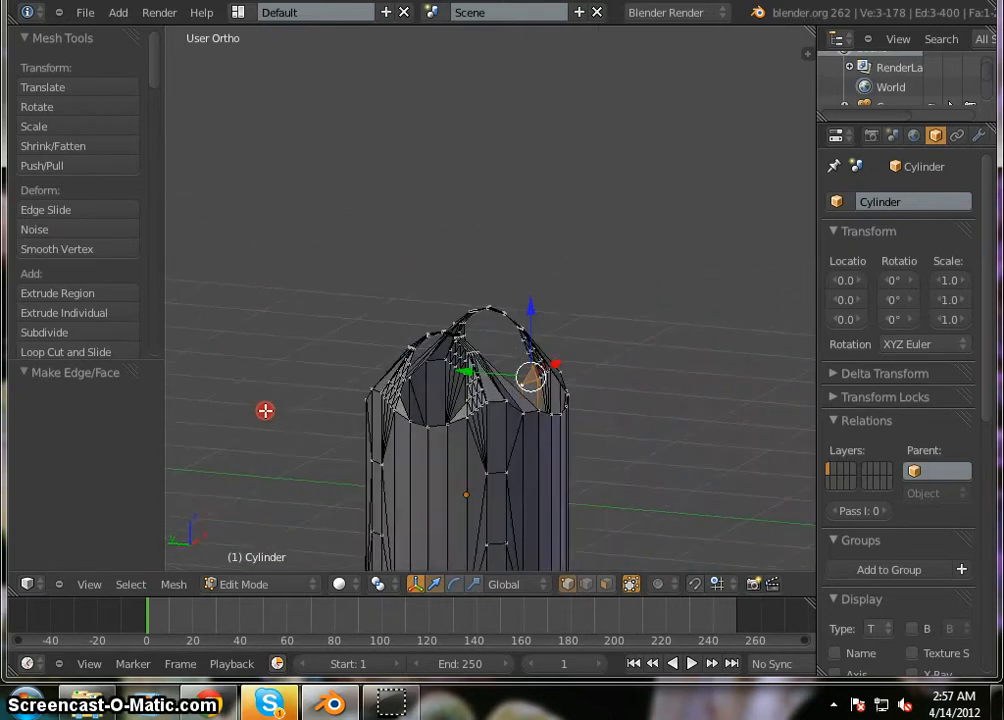
pyautogui.moveTo(266, 388); pyautogui.dragTo(545, 400, button='middle')
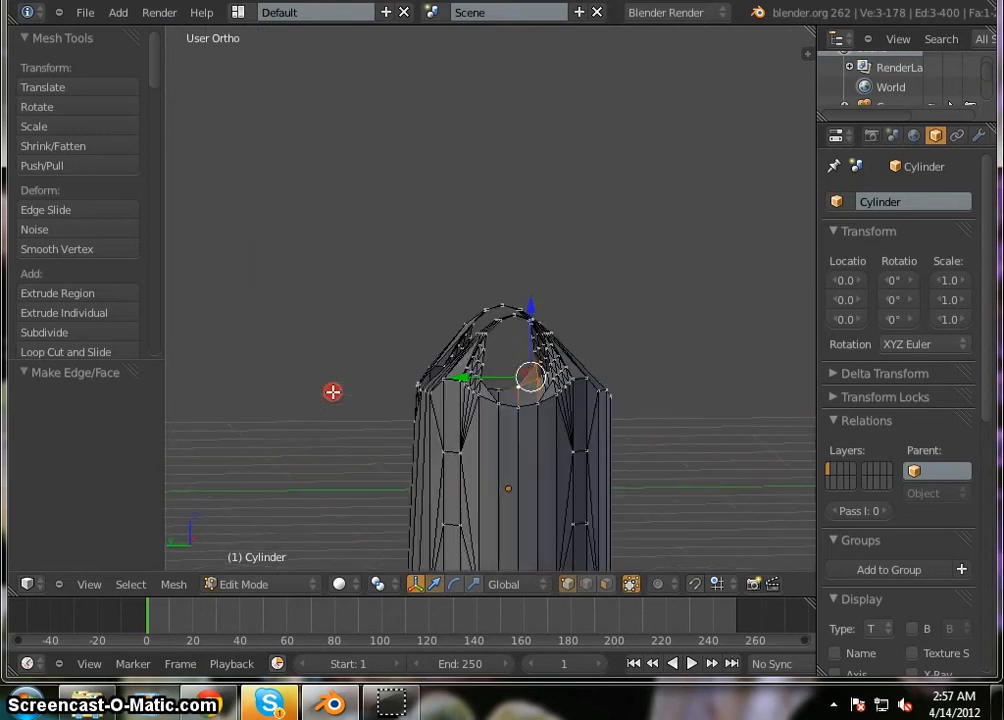
pyautogui.moveTo(545, 400); pyautogui.dragTo(432, 287, button='middle')
pyautogui.moveTo(440, 375); pyautogui.dragTo(491, 421, button='middle')
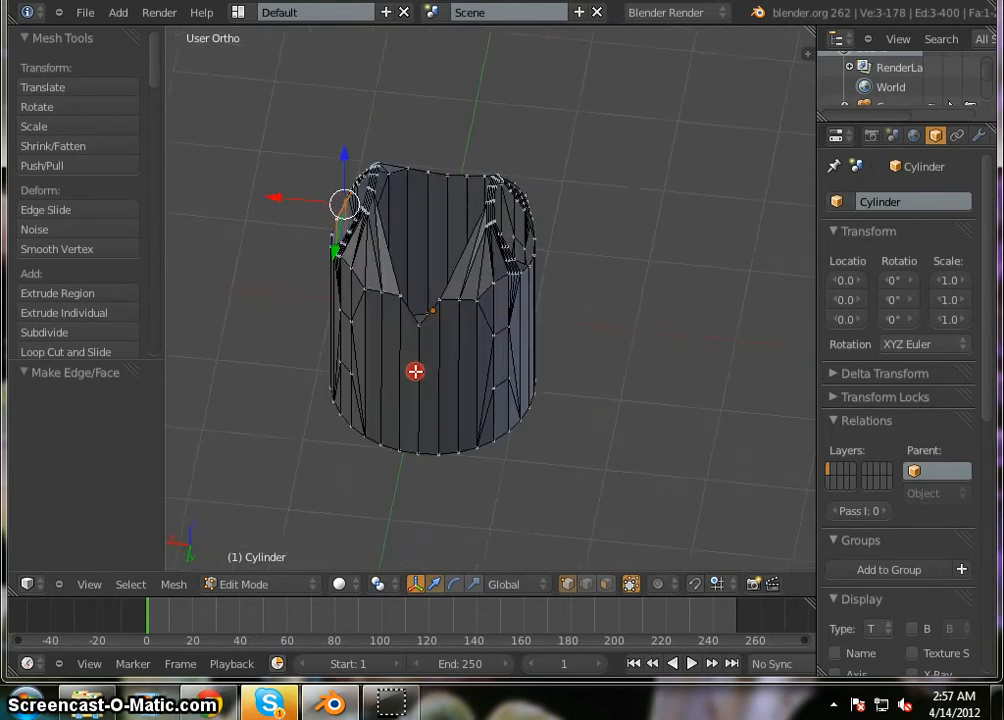
# Deselect all vertices and examine the V-shaped notch in the +Y rim and the triangular faces flanking it.
pyautogui.moveTo(415, 371); pyautogui.dragTo(415, 377, button='middle')
pyautogui.scroll(-5, 388, 270)
pyautogui.scroll(5, 373, 312)
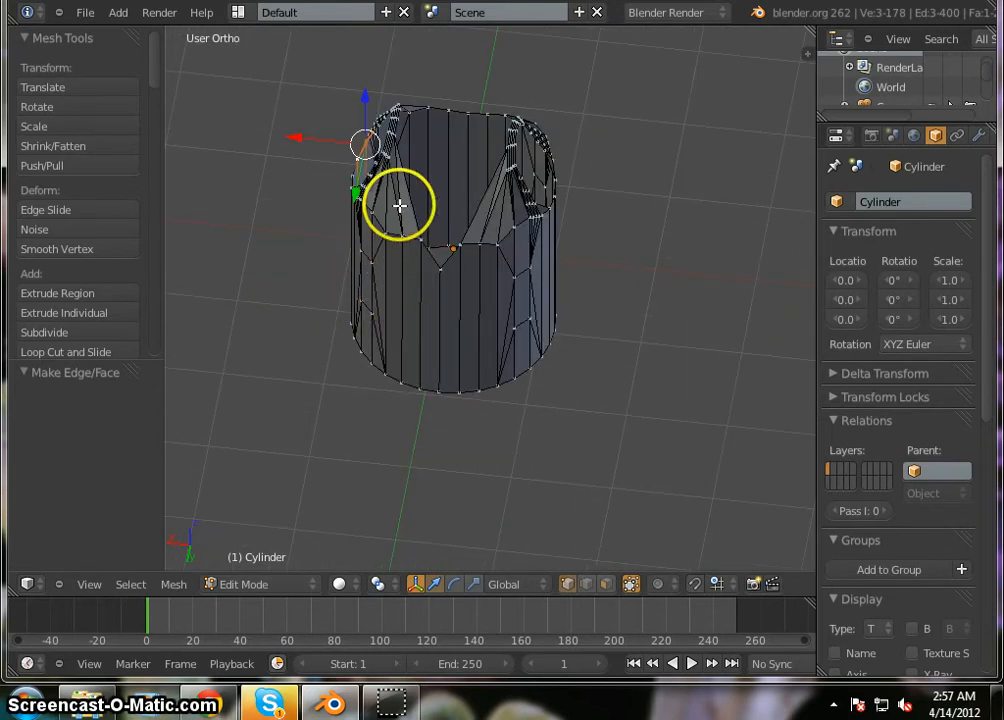
pyautogui.scroll(-4, 408, 173)
pyautogui.scroll(5, 409, 188)
pyautogui.moveTo(425, 332); pyautogui.dragTo(394, 288, button='middle')
pyautogui.moveTo(470, 332); pyautogui.dragTo(417, 327, button='middle')
pyautogui.press('a')
pyautogui.scroll(6, 414, 224)
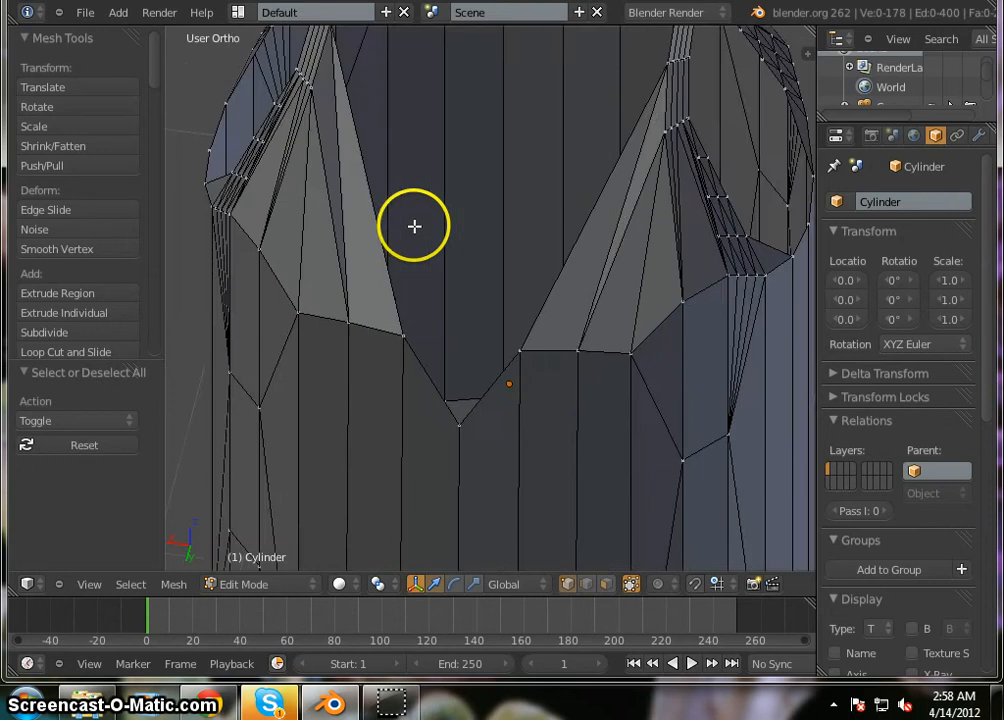
pyautogui.scroll(-5, 461, 273)
pyautogui.moveTo(445, 338); pyautogui.dragTo(439, 305, button='middle')
pyautogui.scroll(5, 450, 200)
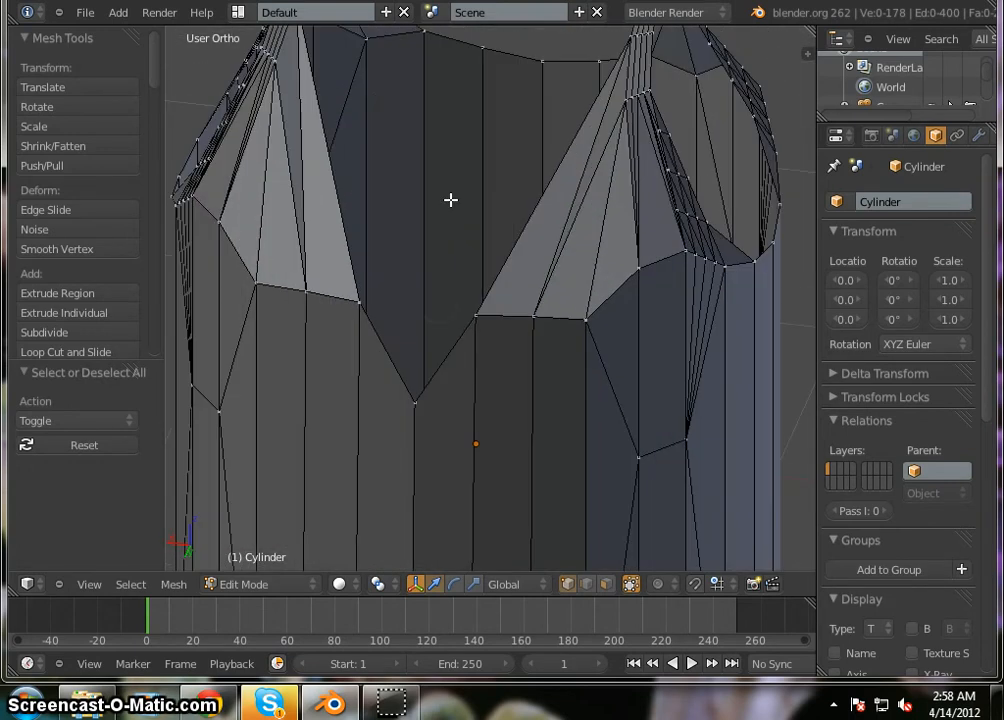
pyautogui.scroll(-5, 450, 197)
pyautogui.scroll(1, 450, 197)
pyautogui.scroll(-2, 449, 197)
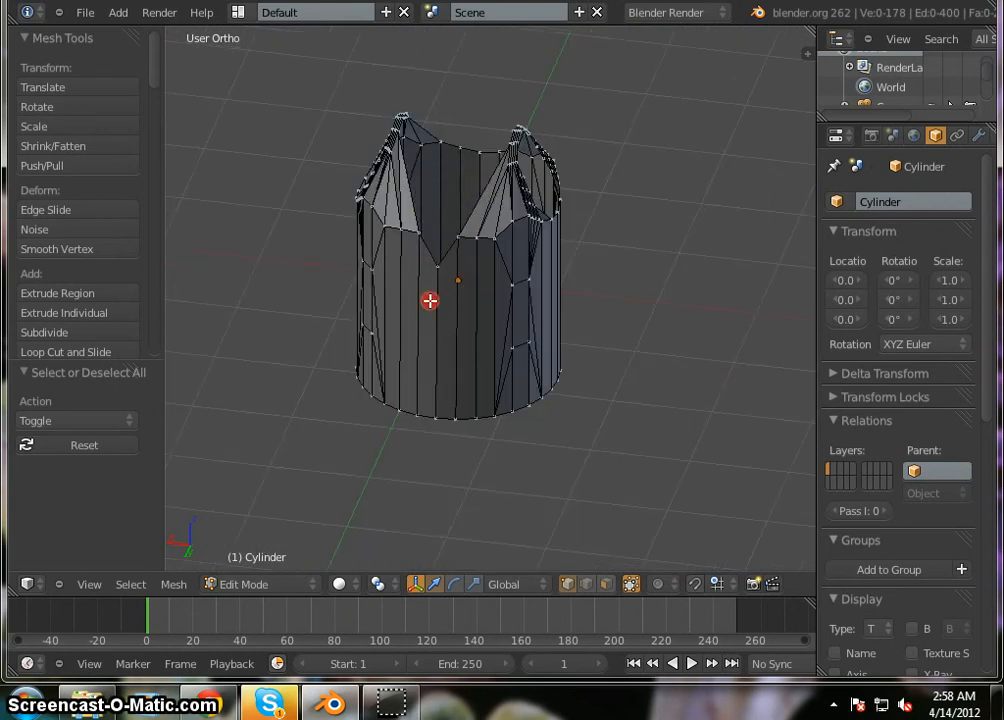
pyautogui.moveTo(430, 301)
pyautogui.mouseDown(button='middle')
pyautogui.moveTo(597, 316)
pyautogui.moveTo(453, 332)
pyautogui.moveTo(356, 240)
pyautogui.moveTo(238, 299)
pyautogui.moveTo(347, 442)
pyautogui.moveTo(450, 354)
pyautogui.moveTo(459, 462)
pyautogui.moveTo(410, 267)
pyautogui.moveTo(294, 334)
pyautogui.moveTo(217, 467)
pyautogui.moveTo(466, 269)
pyautogui.moveTo(443, 317)
pyautogui.mouseUp(button='middle')
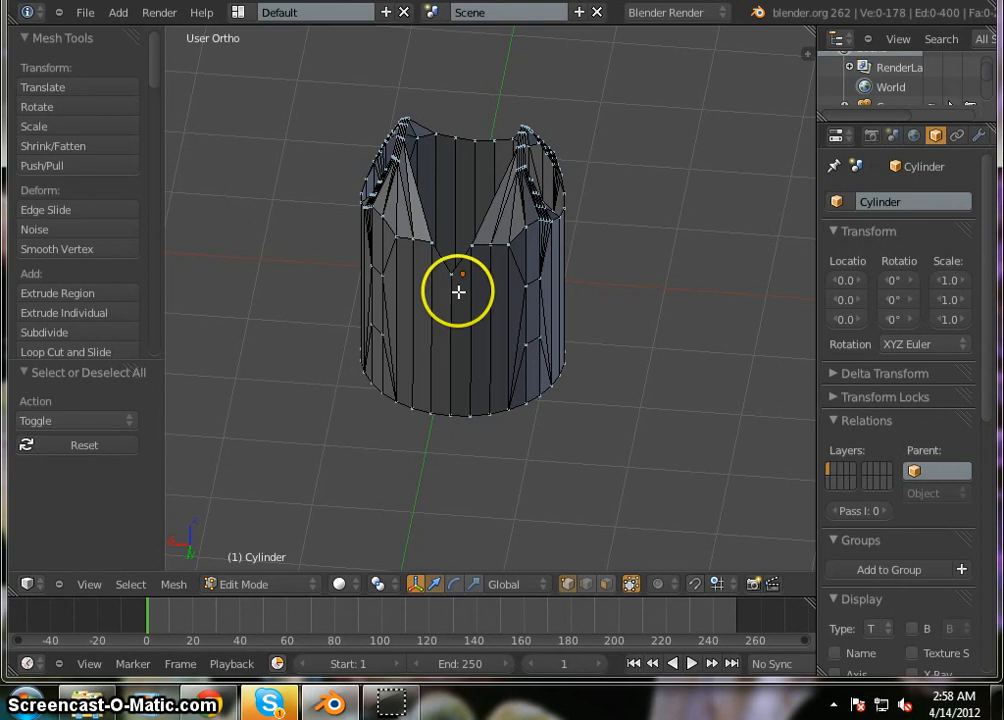
pyautogui.scroll(4, 468, 209)
pyautogui.scroll(-4, 468, 209)
pyautogui.moveTo(448, 338); pyautogui.dragTo(403, 381, button='middle')
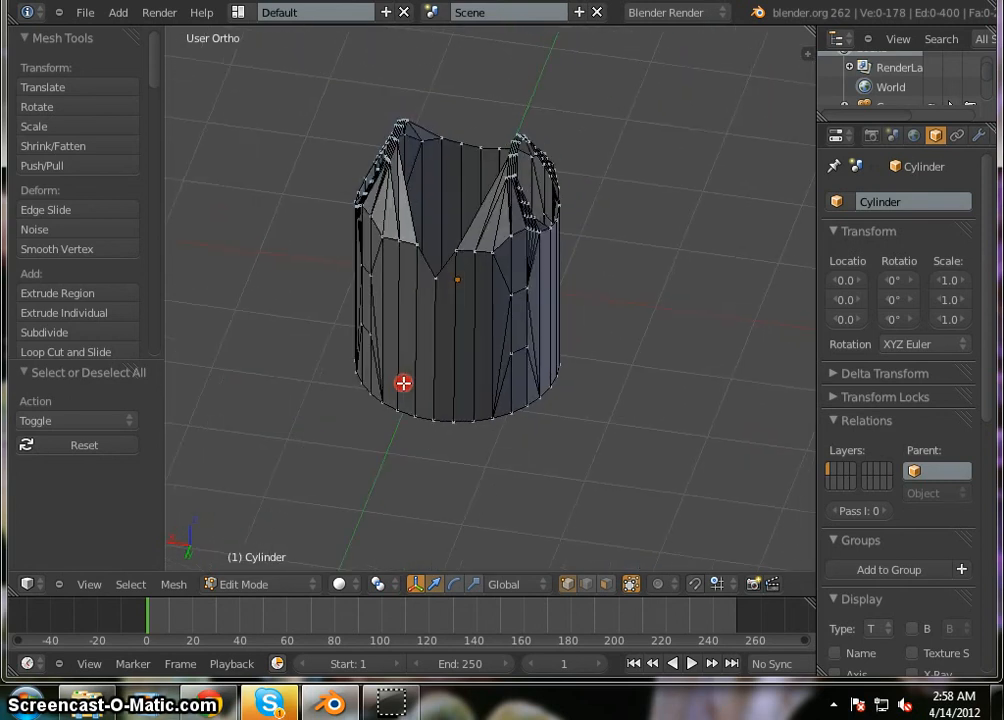
pyautogui.scroll(2, 430, 186)
pyautogui.scroll(-2, 456, 190)
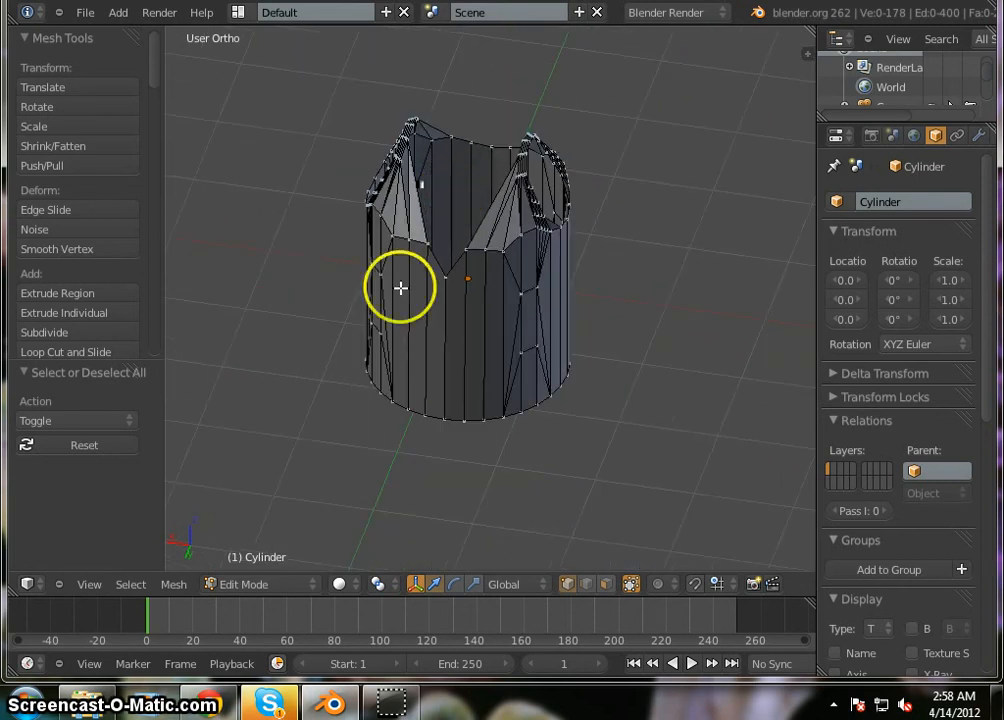
pyautogui.moveTo(401, 287); pyautogui.dragTo(417, 373, button='middle')
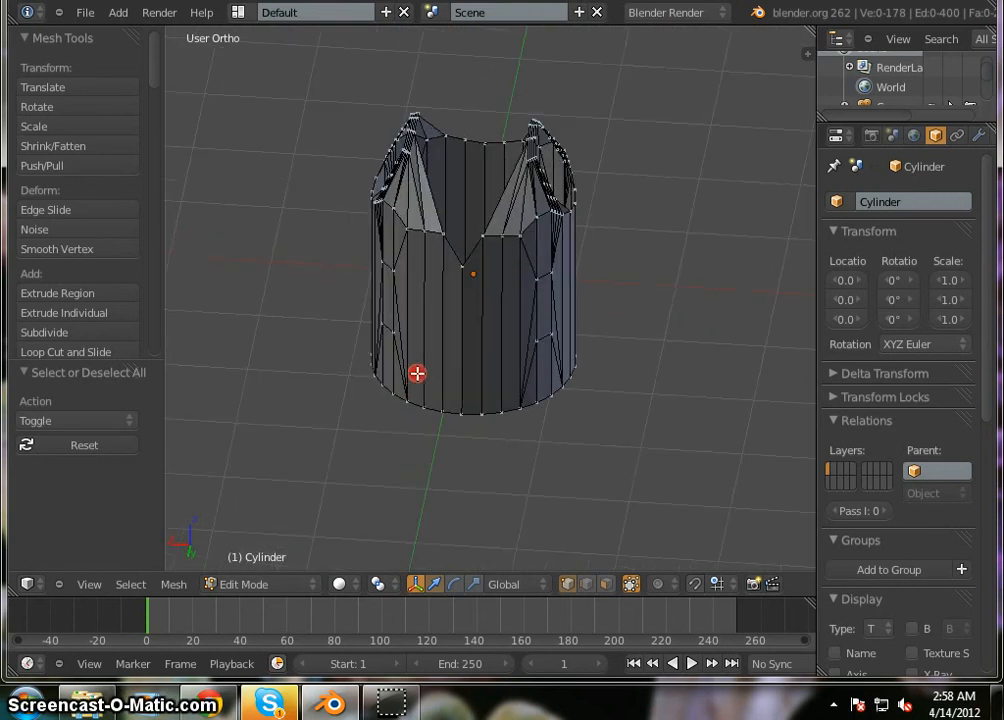
pyautogui.scroll(3, 466, 197)
pyautogui.scroll(-3, 466, 197)
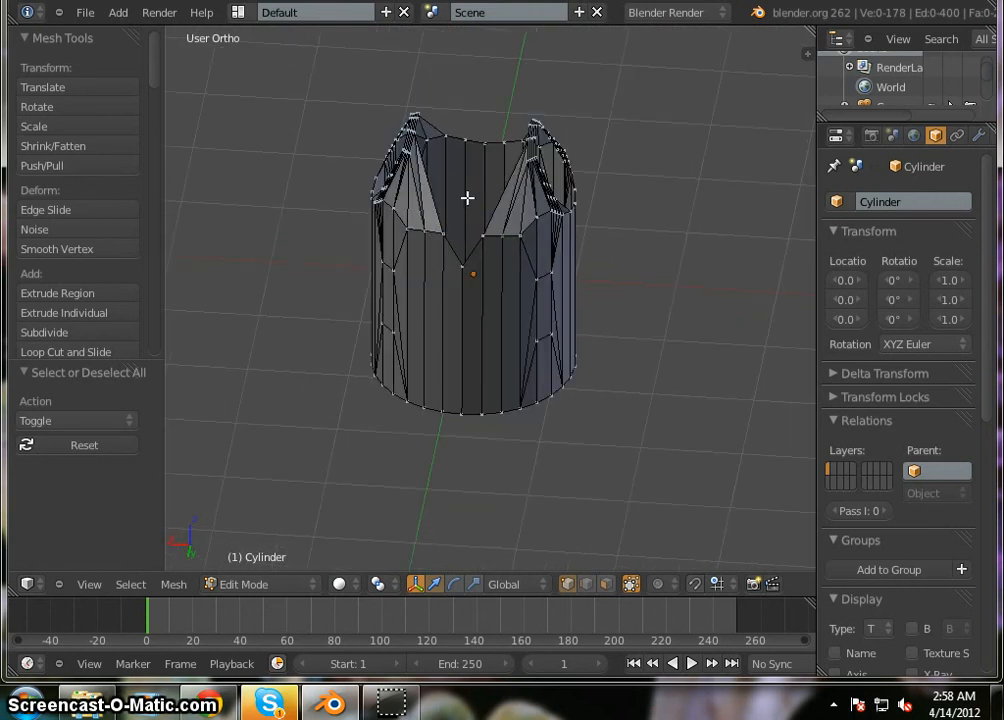